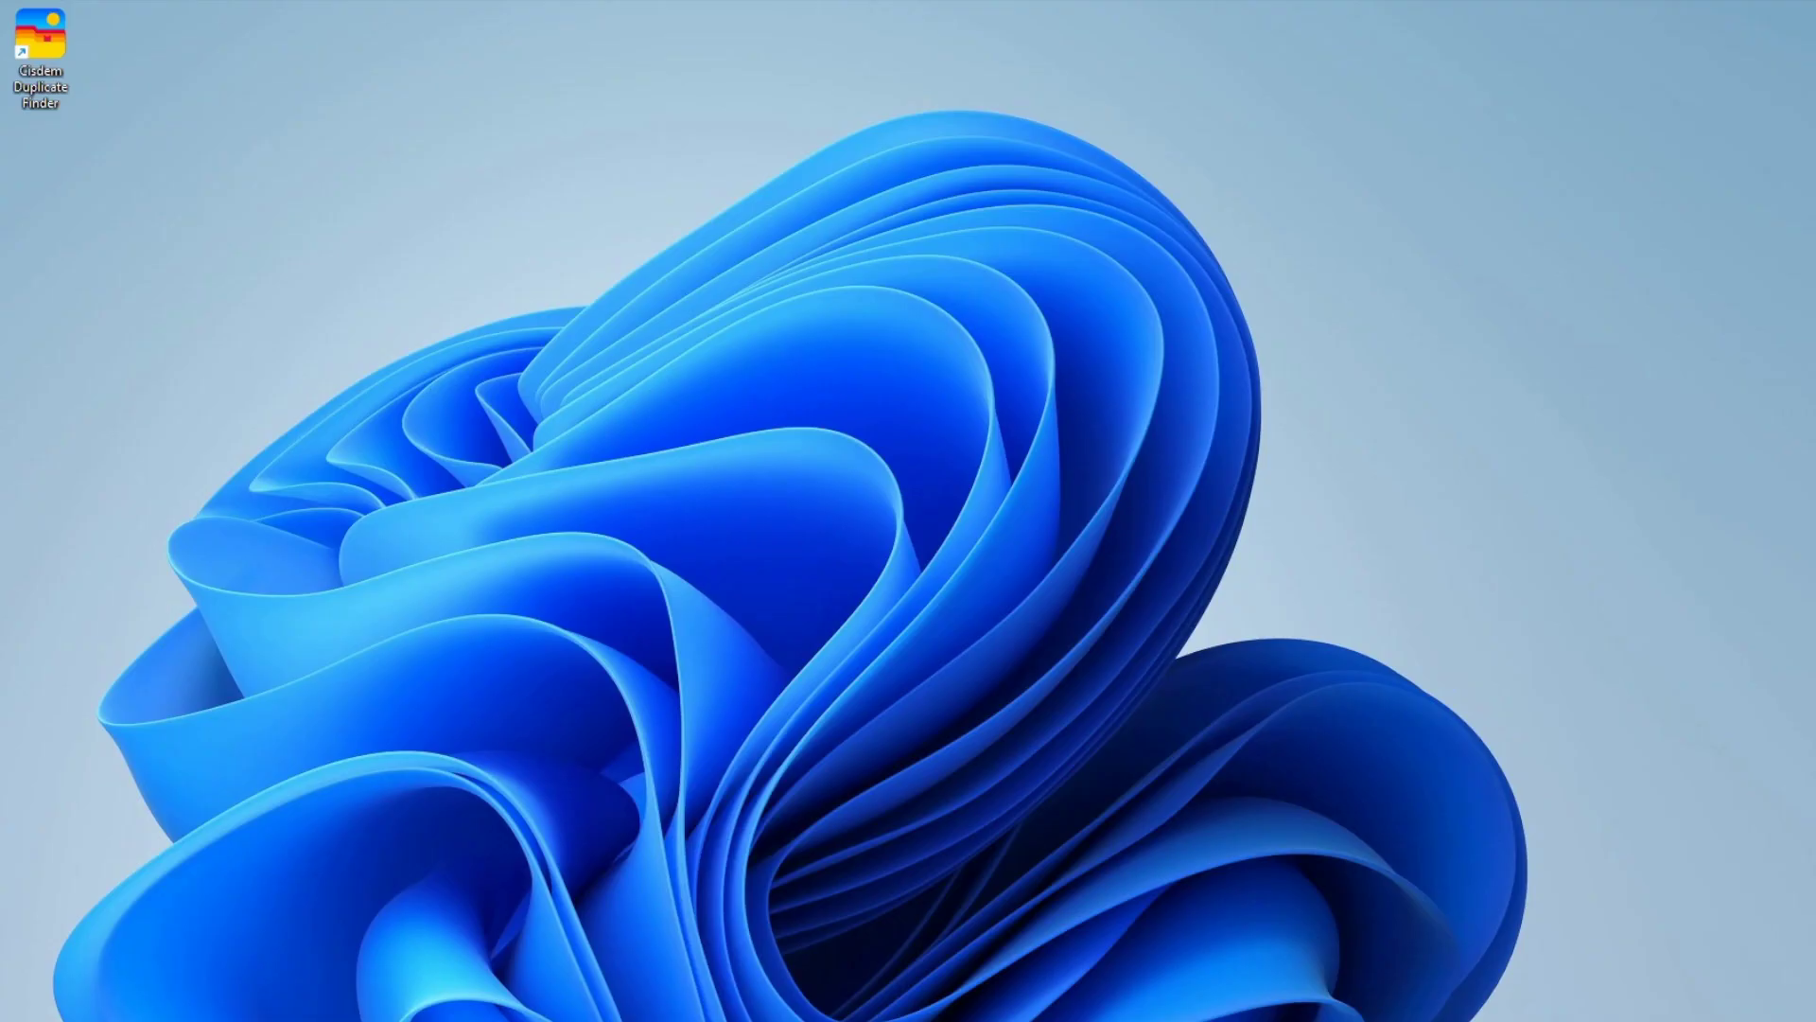
Browse the August 2023 collection in Photos Legacy, then close it and bring up Start
key(super)
click(931, 893)
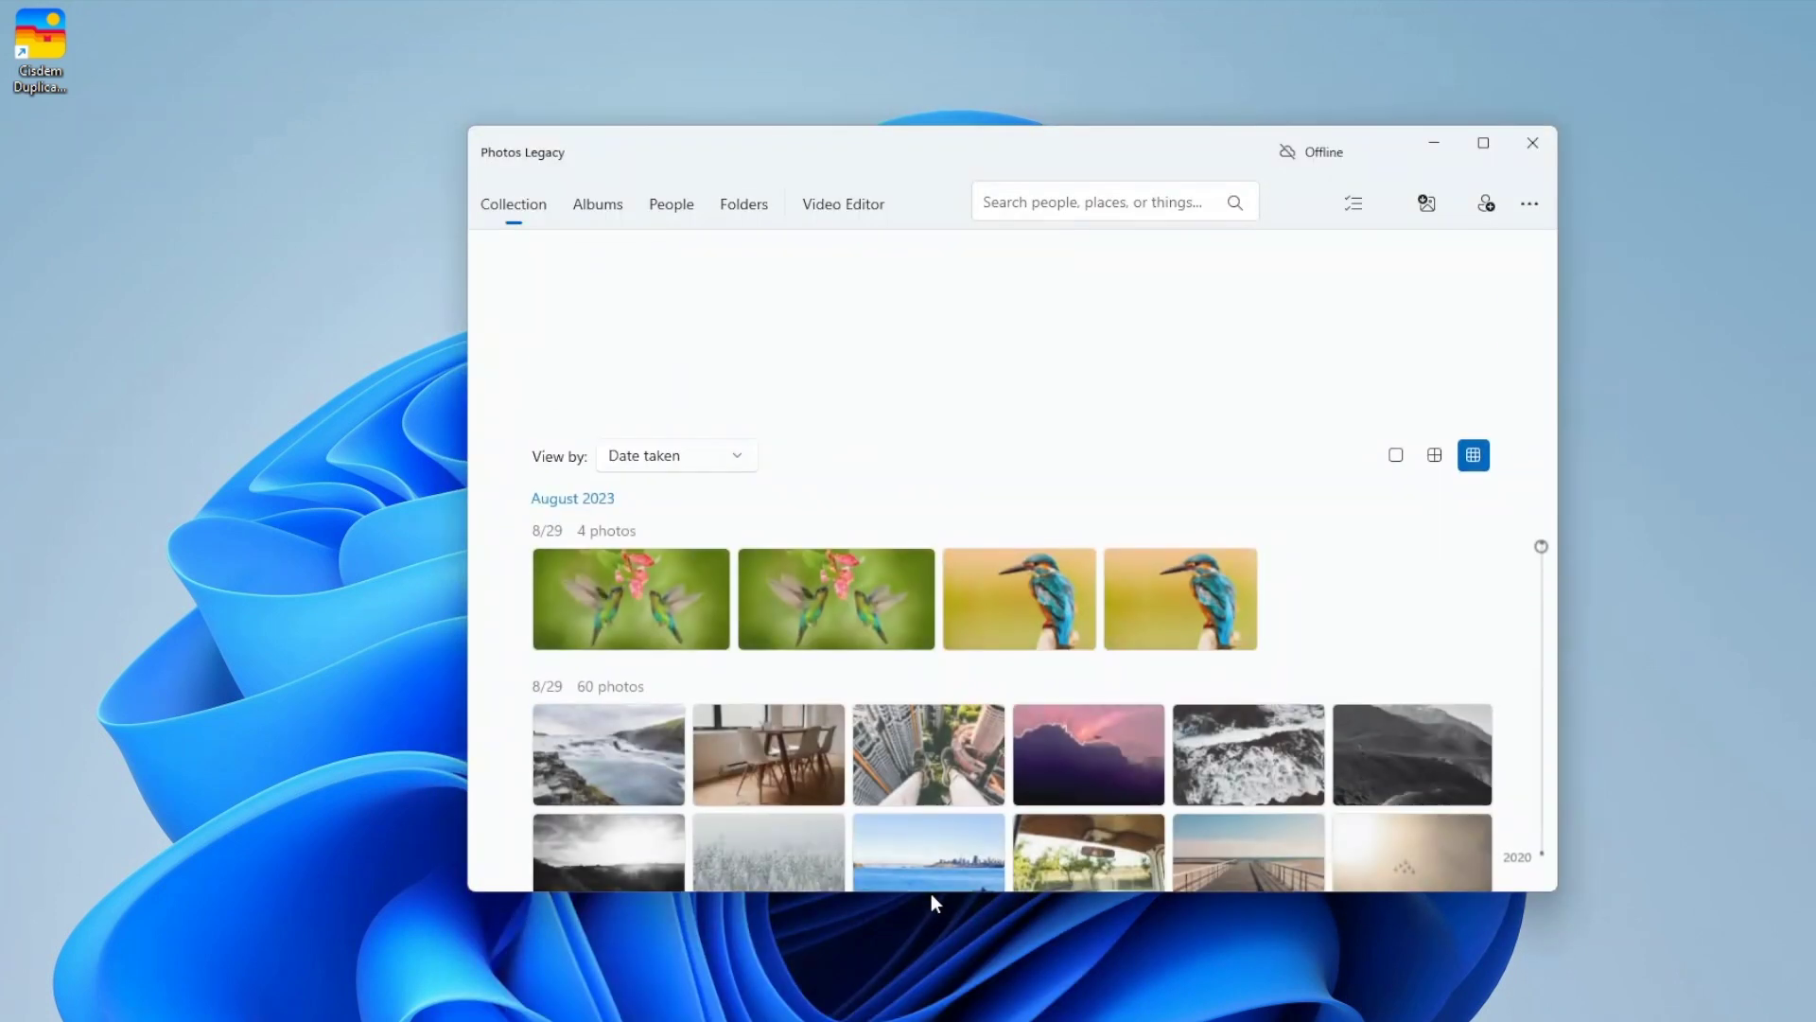
drag(954, 168, 797, 150)
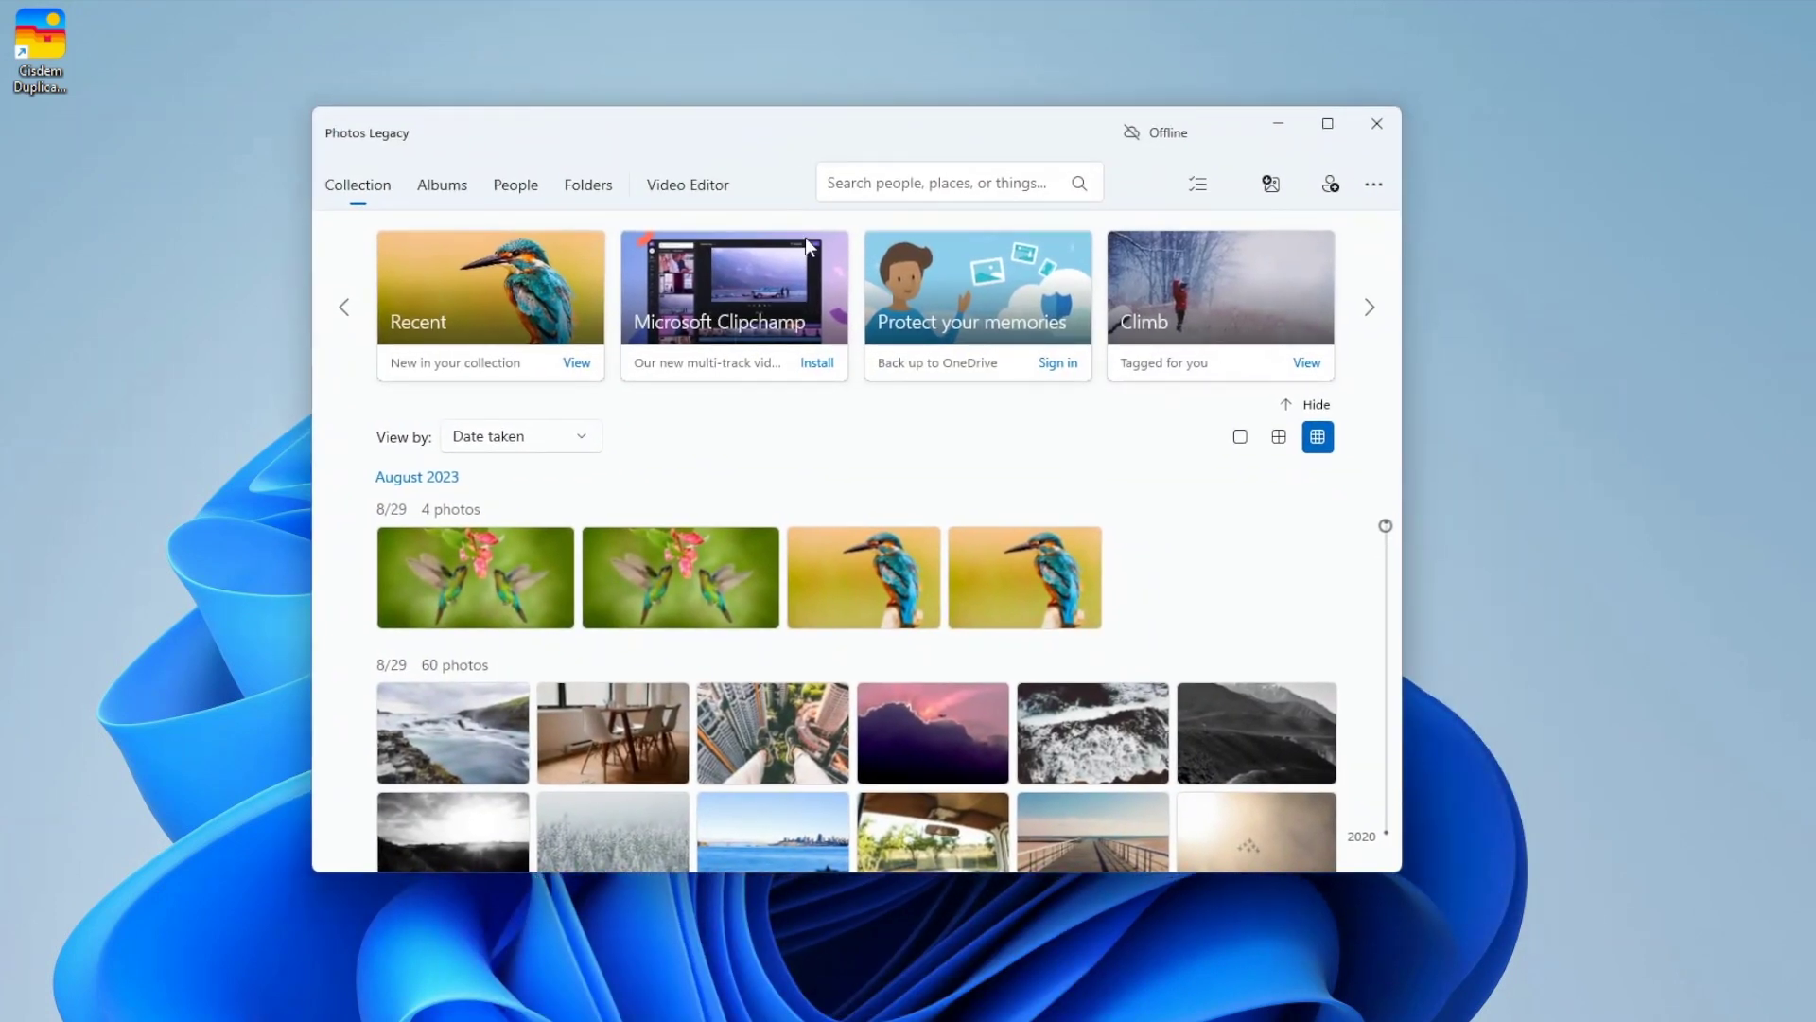
scroll(1238, 657, down, 10)
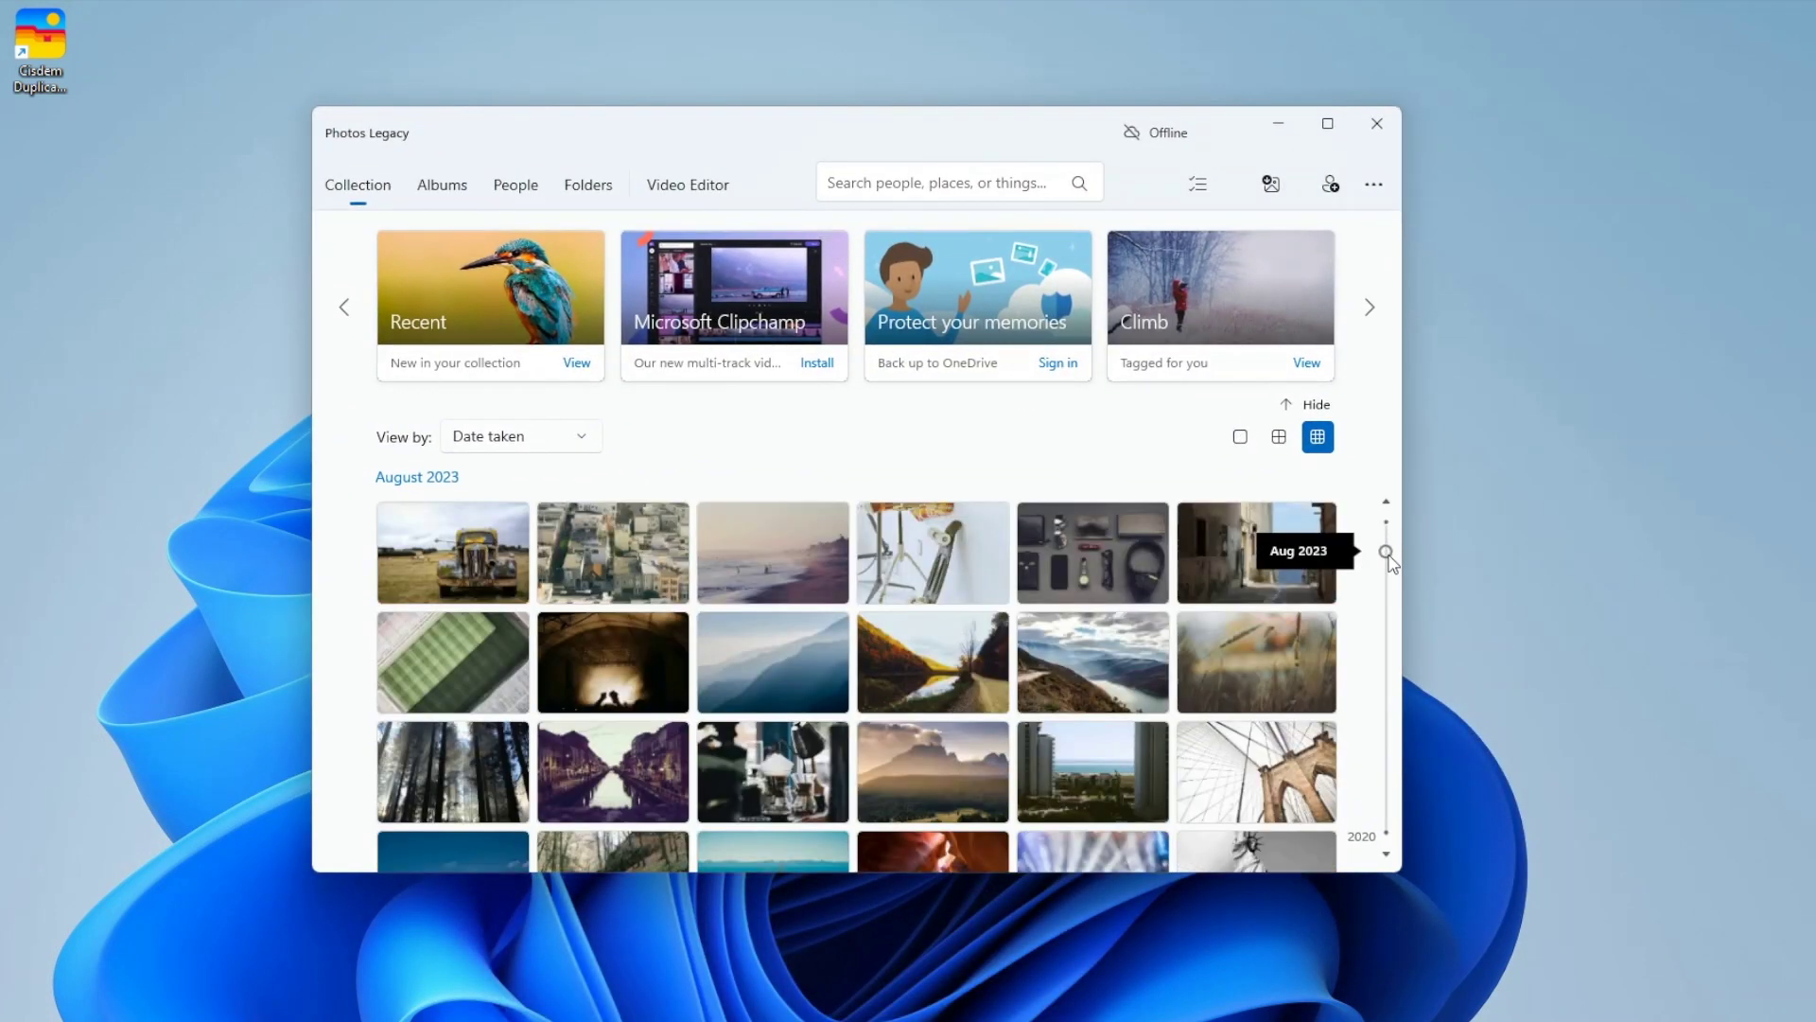
scroll(1234, 649, down, 10)
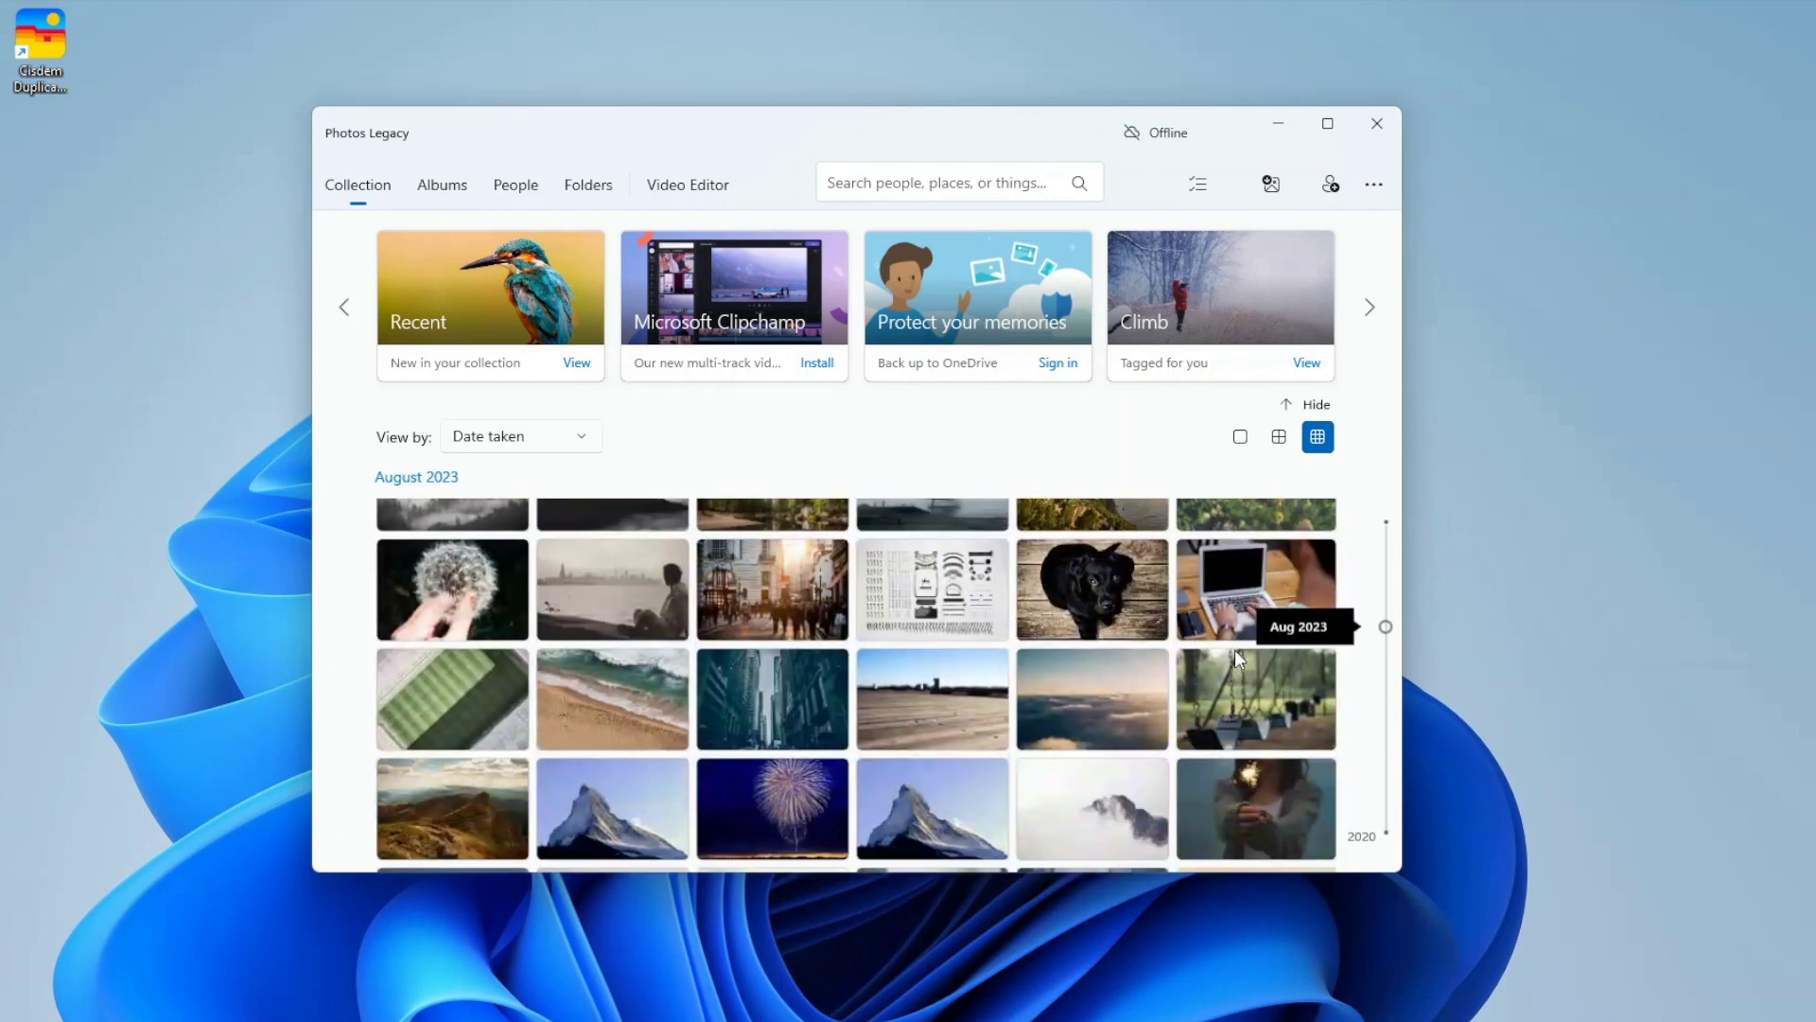
scroll(1234, 648, down, 3)
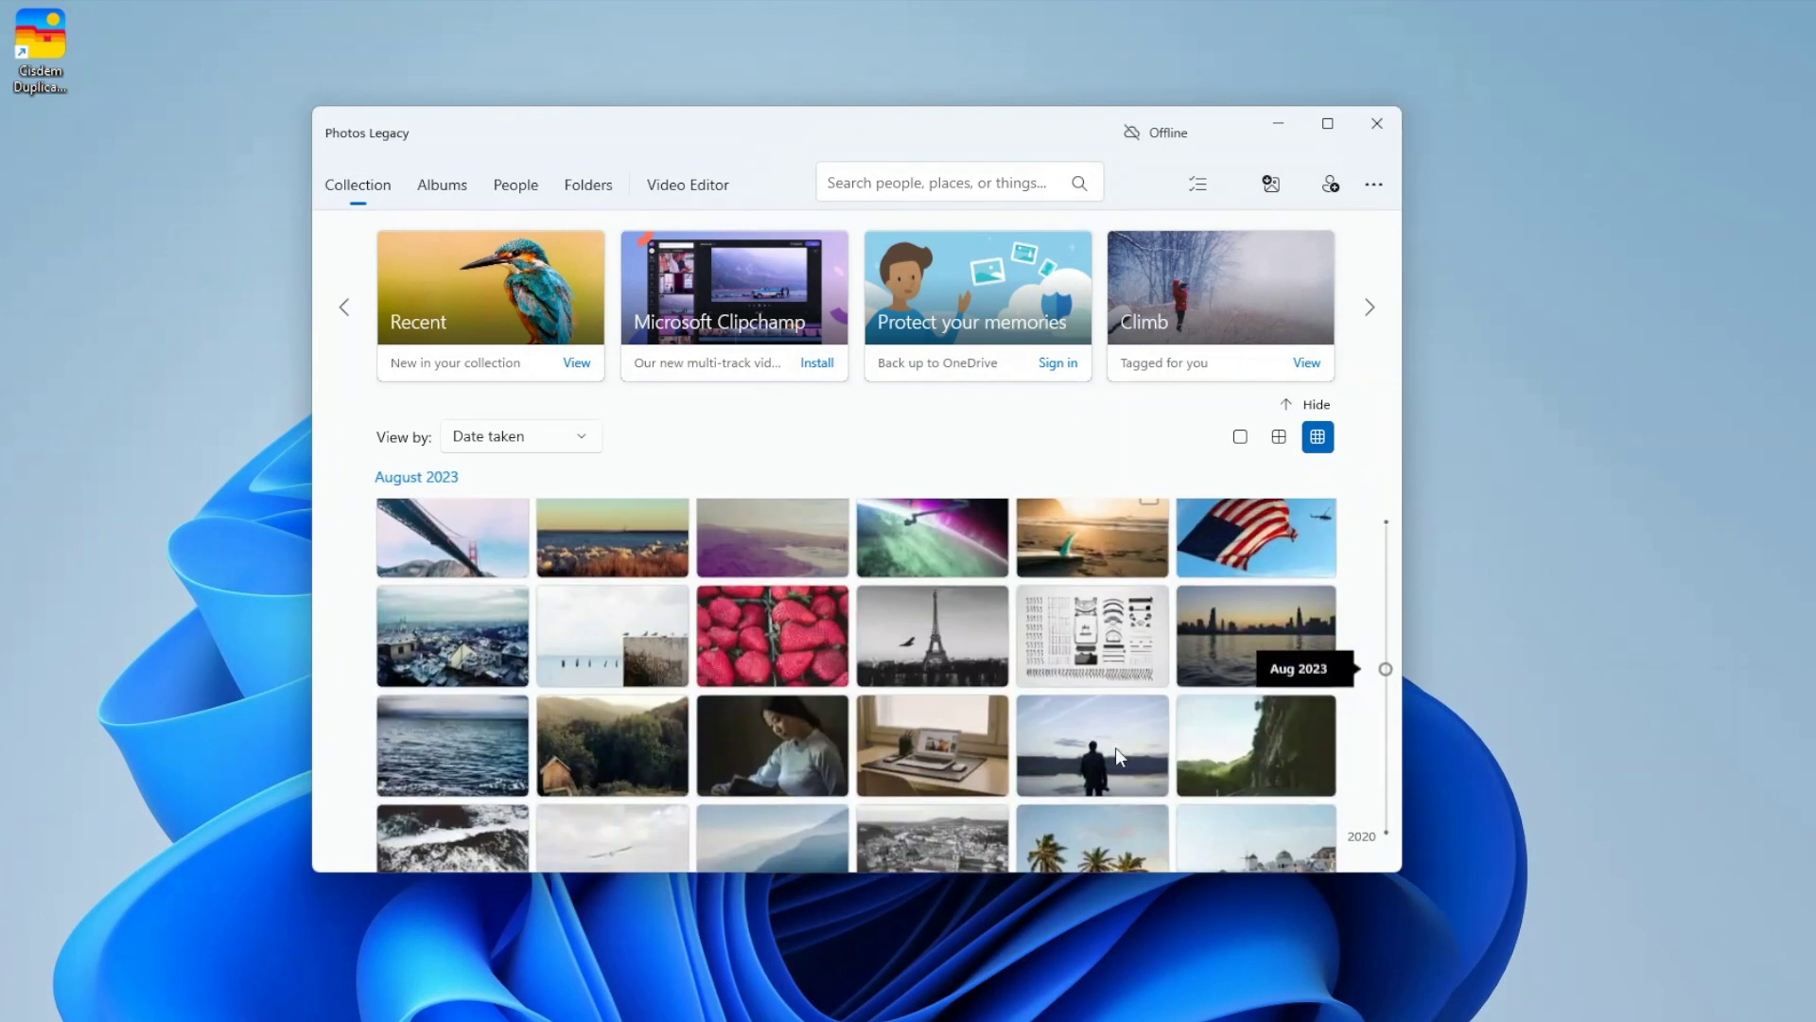
click(1377, 124)
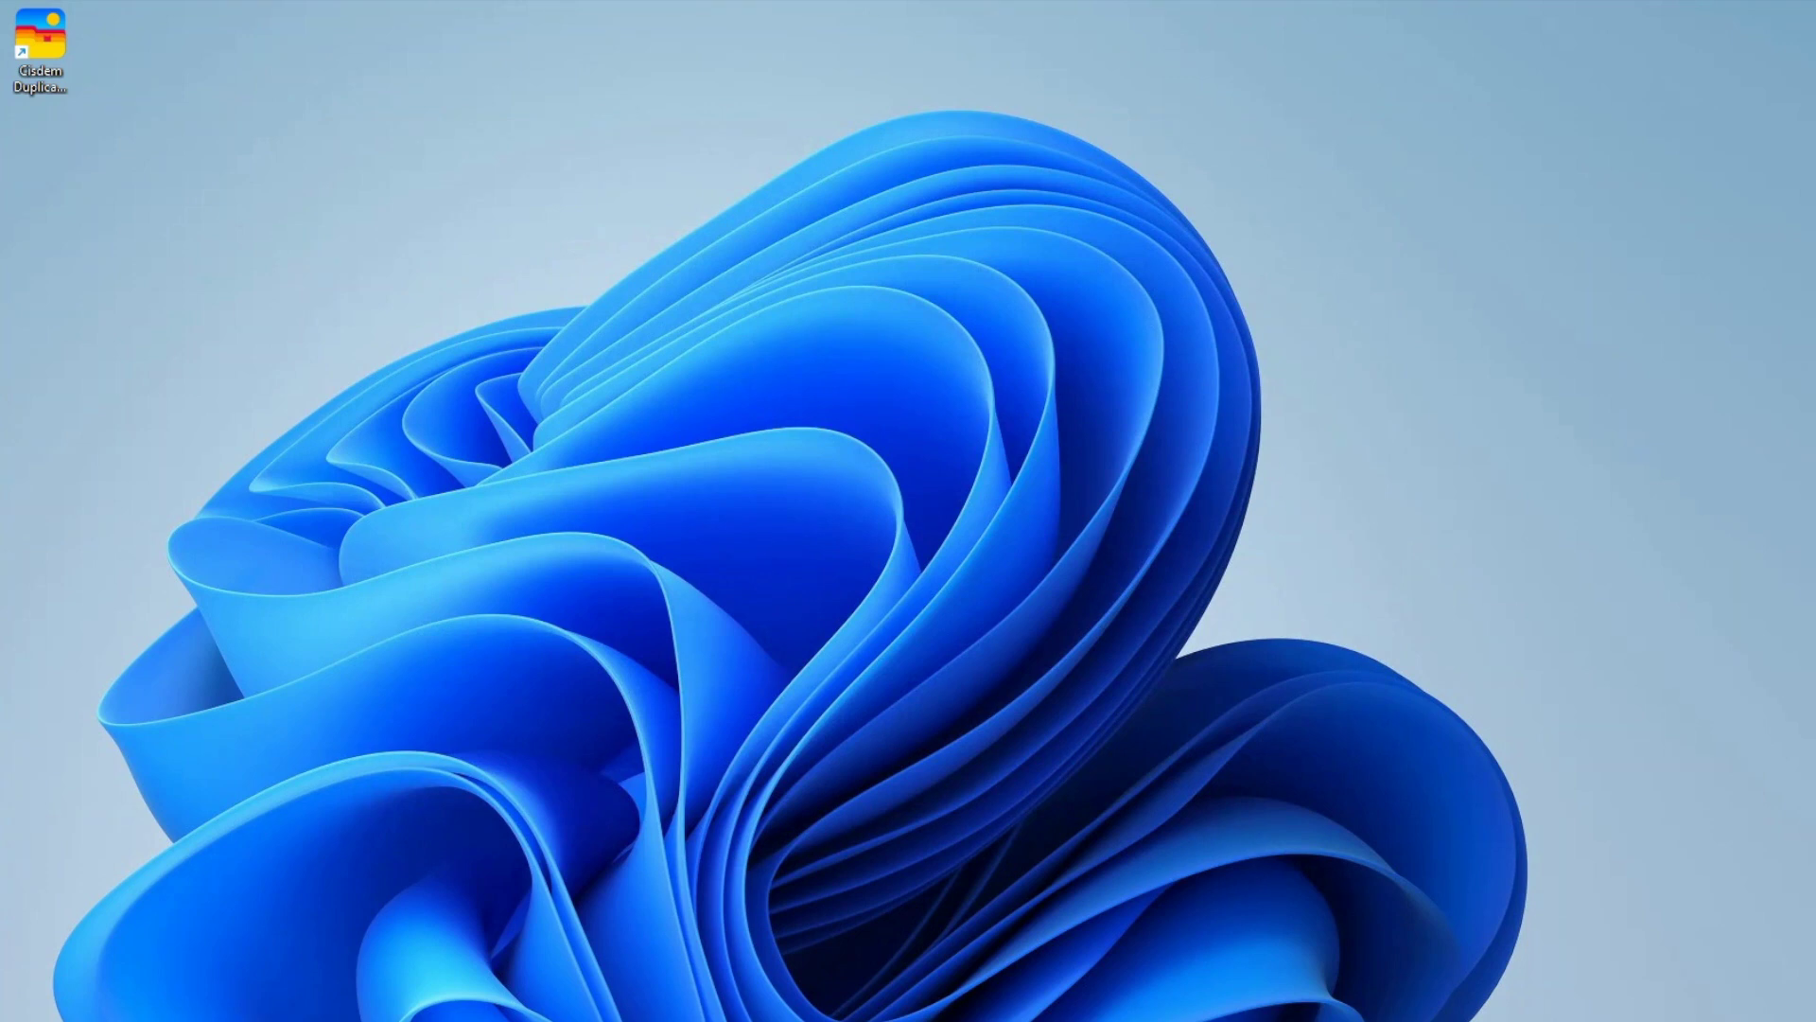
key(super)
Launch the new Photos app and skim through its library
click(632, 494)
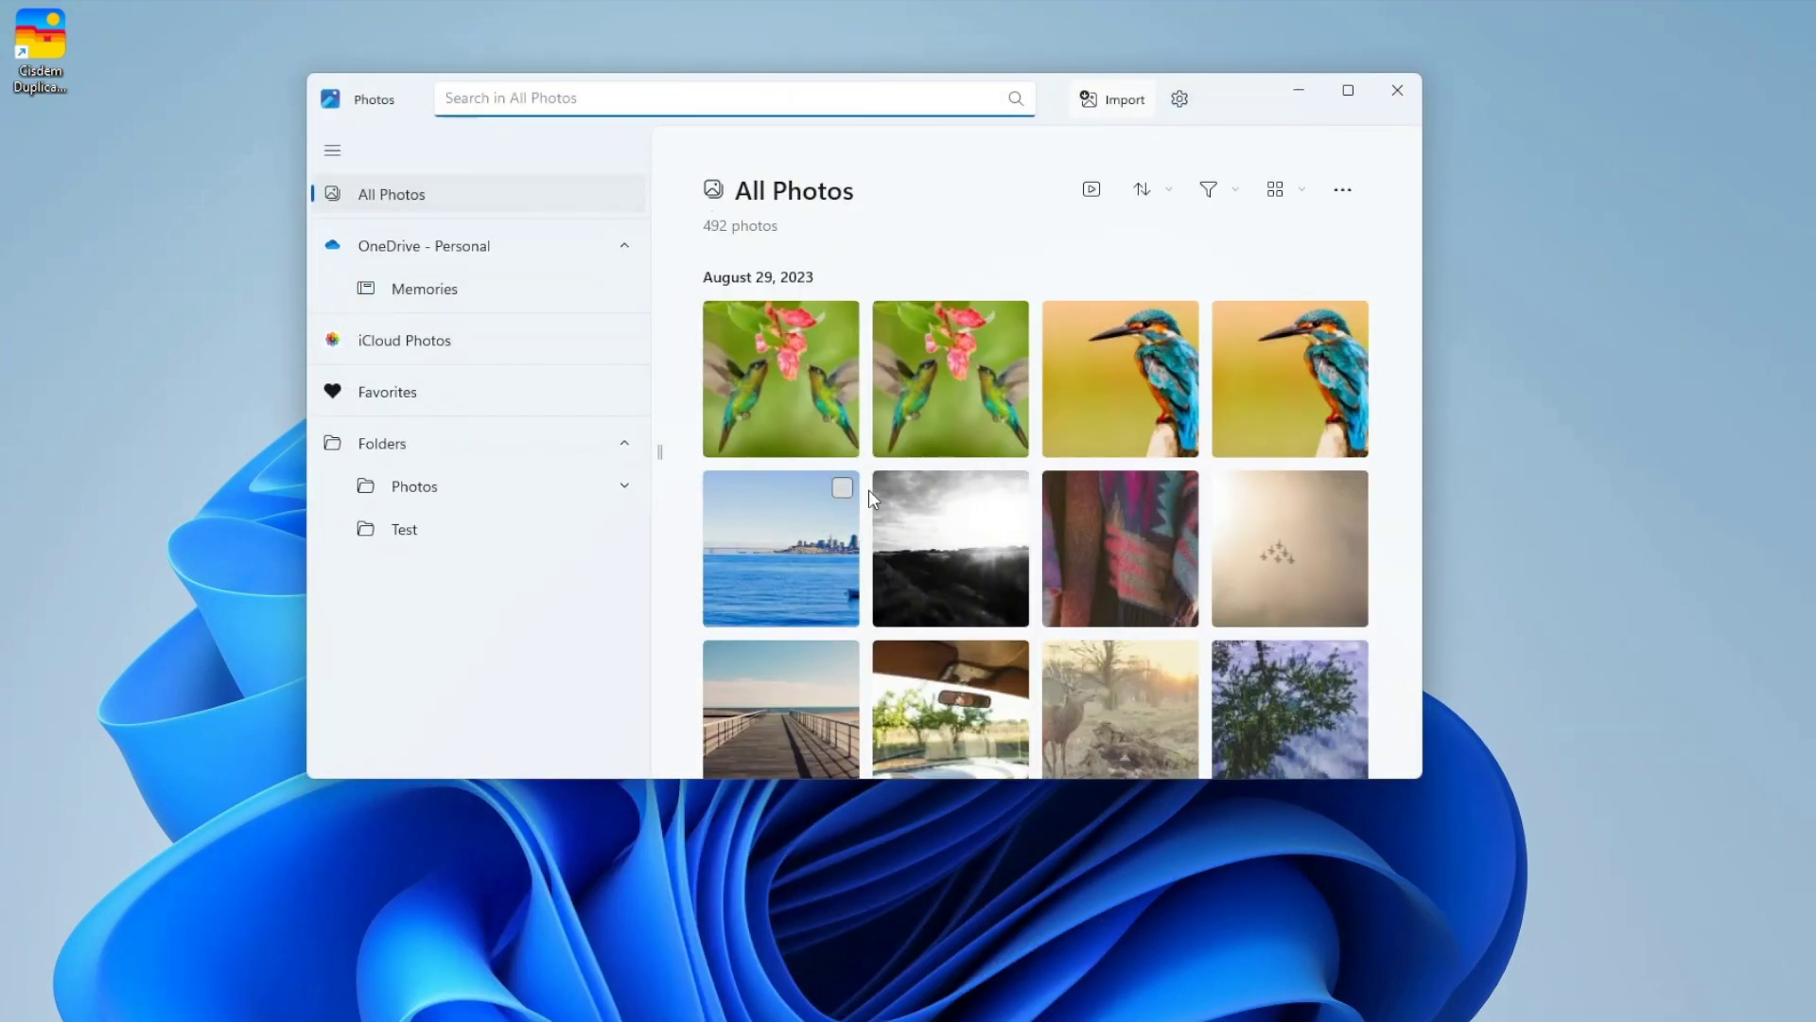
scroll(687, 558, down, 2)
scroll(687, 558, down, 2)
scroll(687, 558, up, 4)
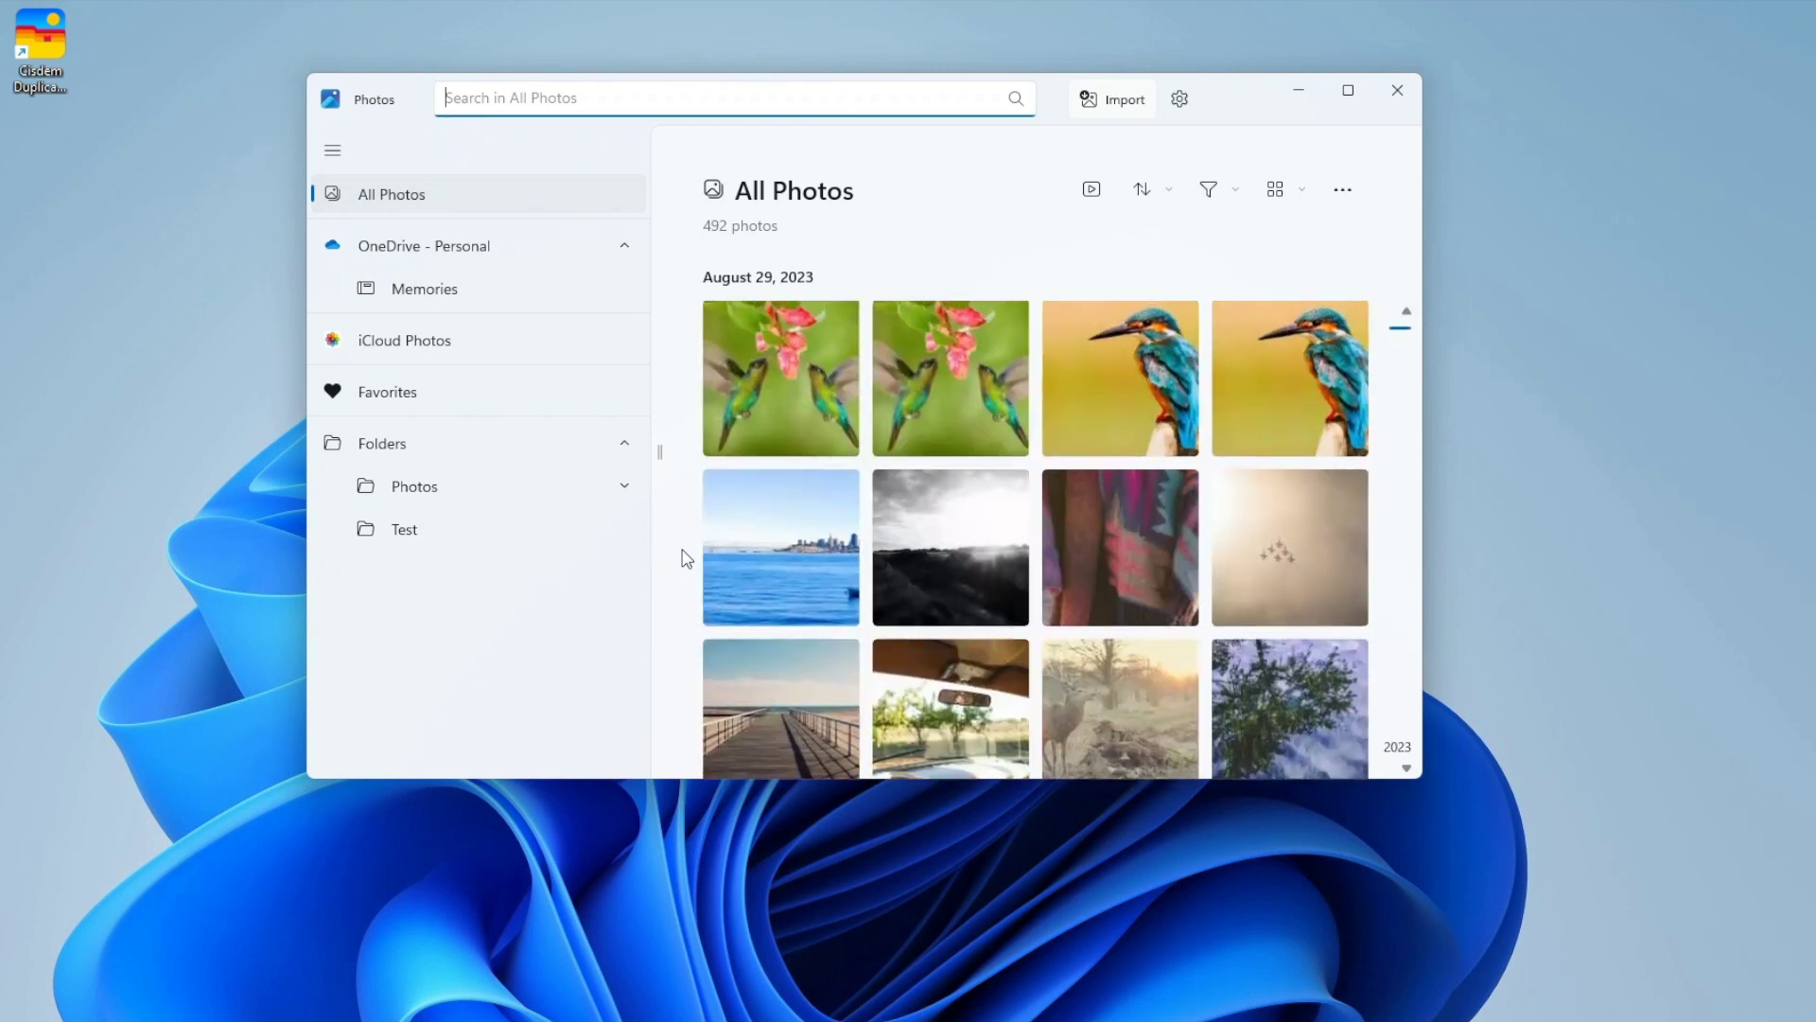
drag(1248, 104, 1252, 114)
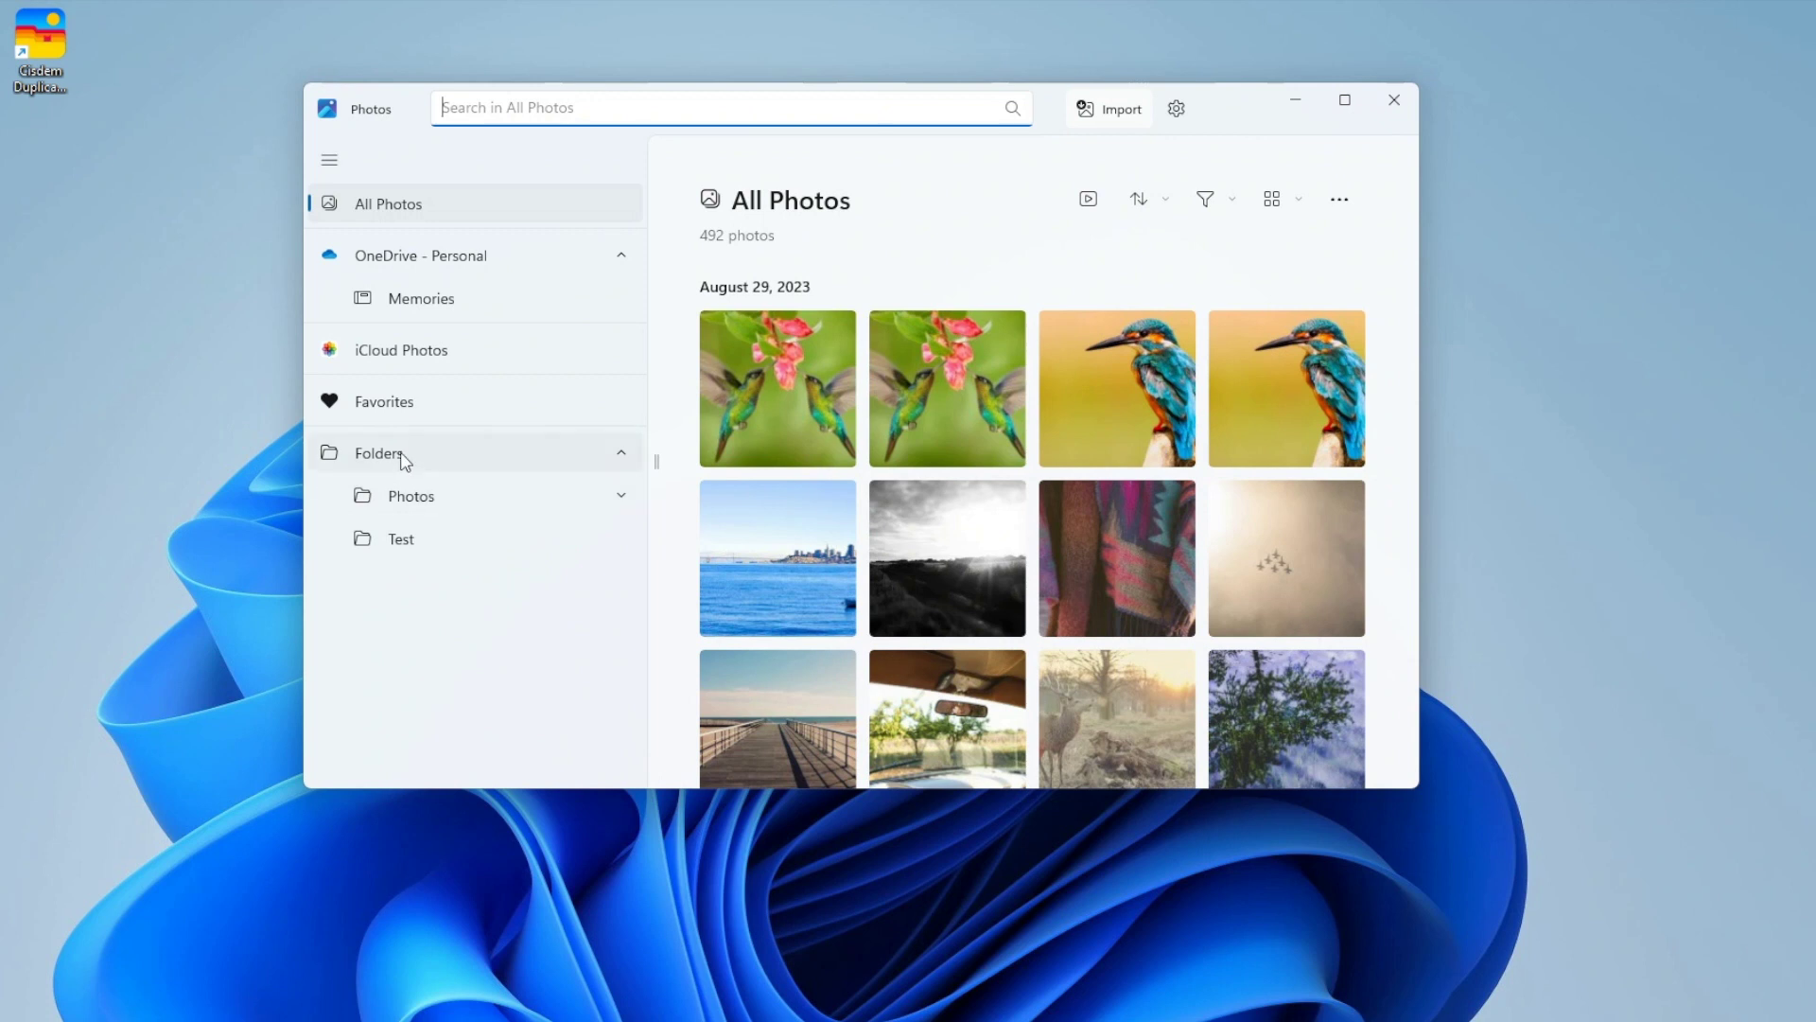
Collapse OneDrive - Personal, view the Photos and Test folders, then return to All Photos
click(616, 255)
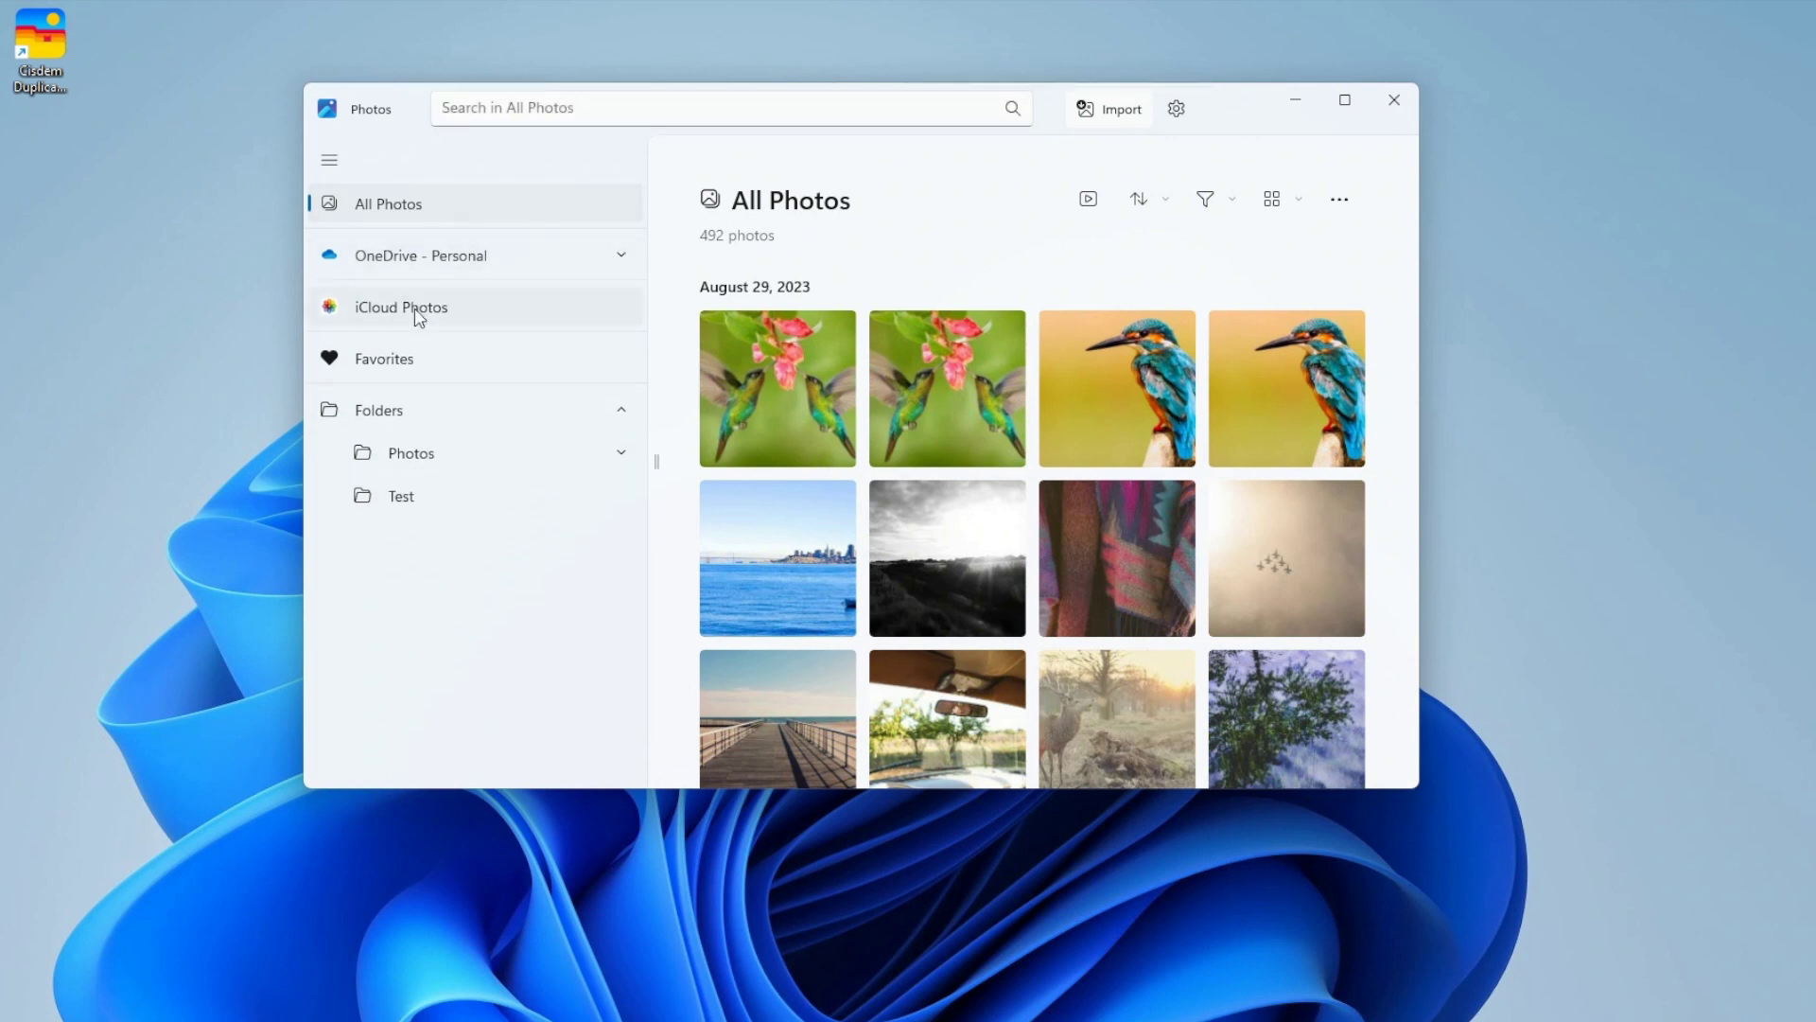
click(436, 465)
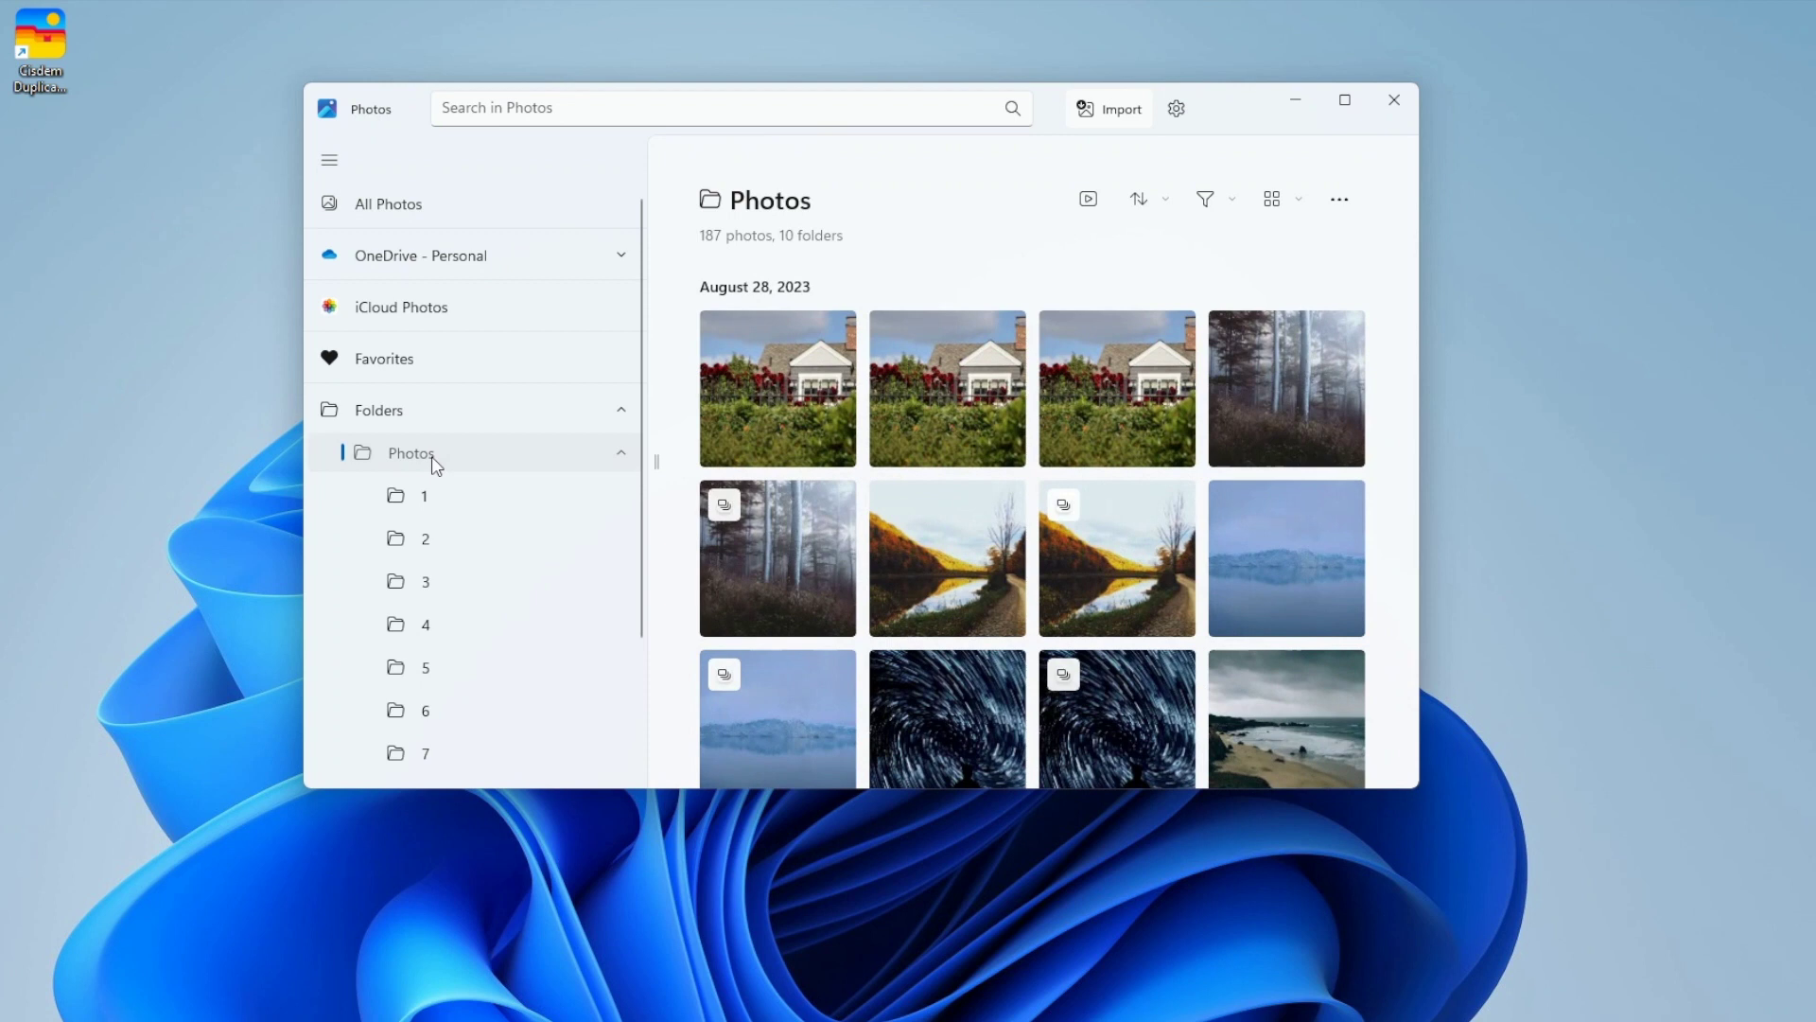
click(435, 465)
click(428, 508)
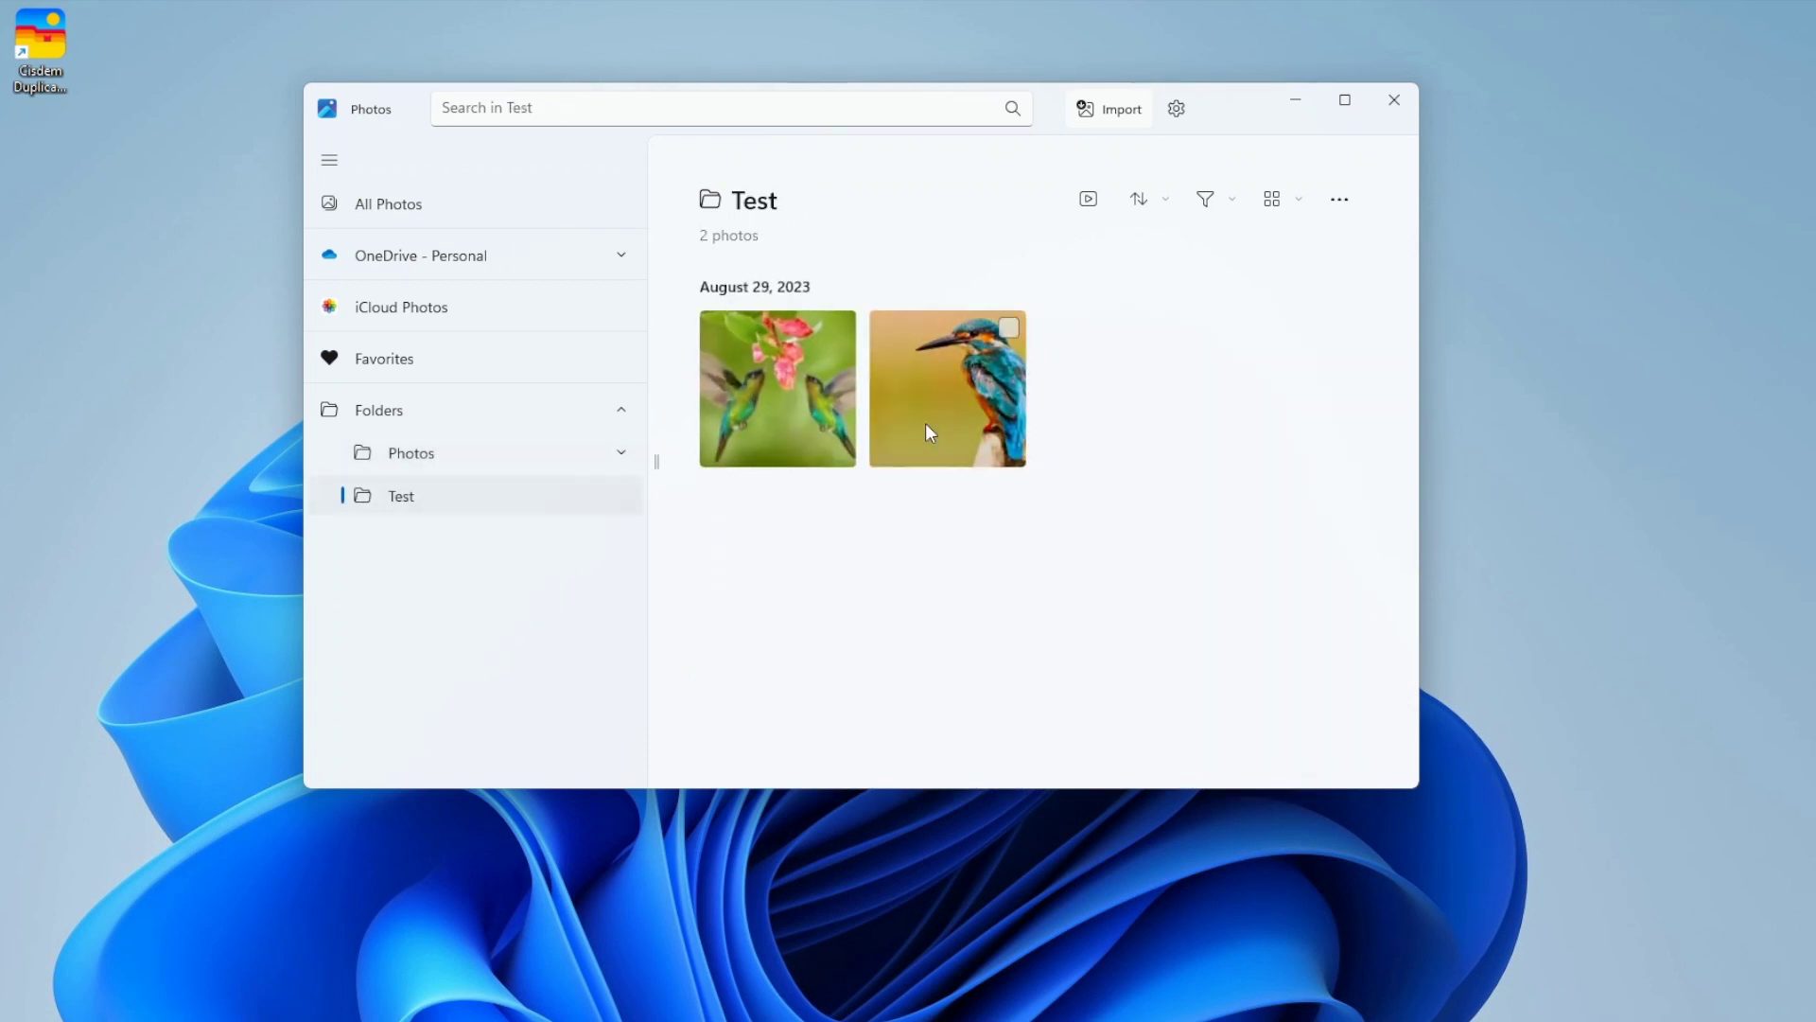
click(407, 204)
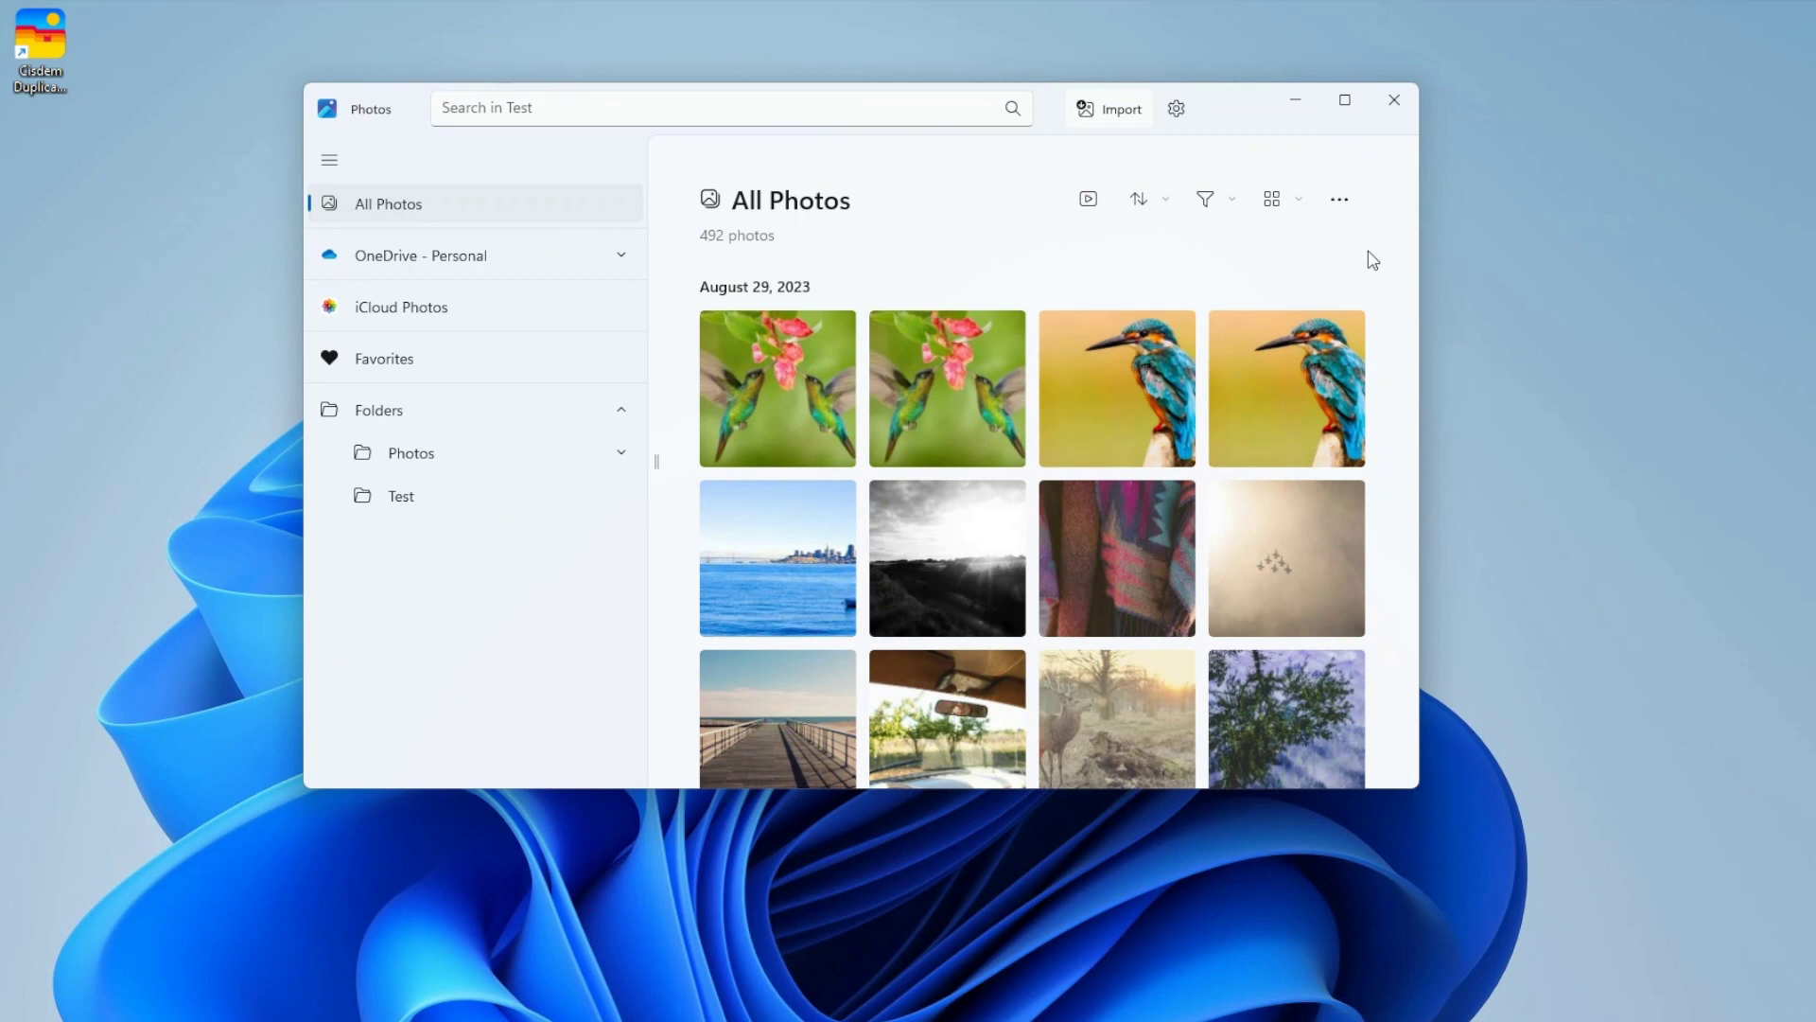
Check the folder locations of photo (6).jpg and photo (3).jpg, then select the duplicate autumn river and misty lake copies
scroll(1396, 422, down, 5)
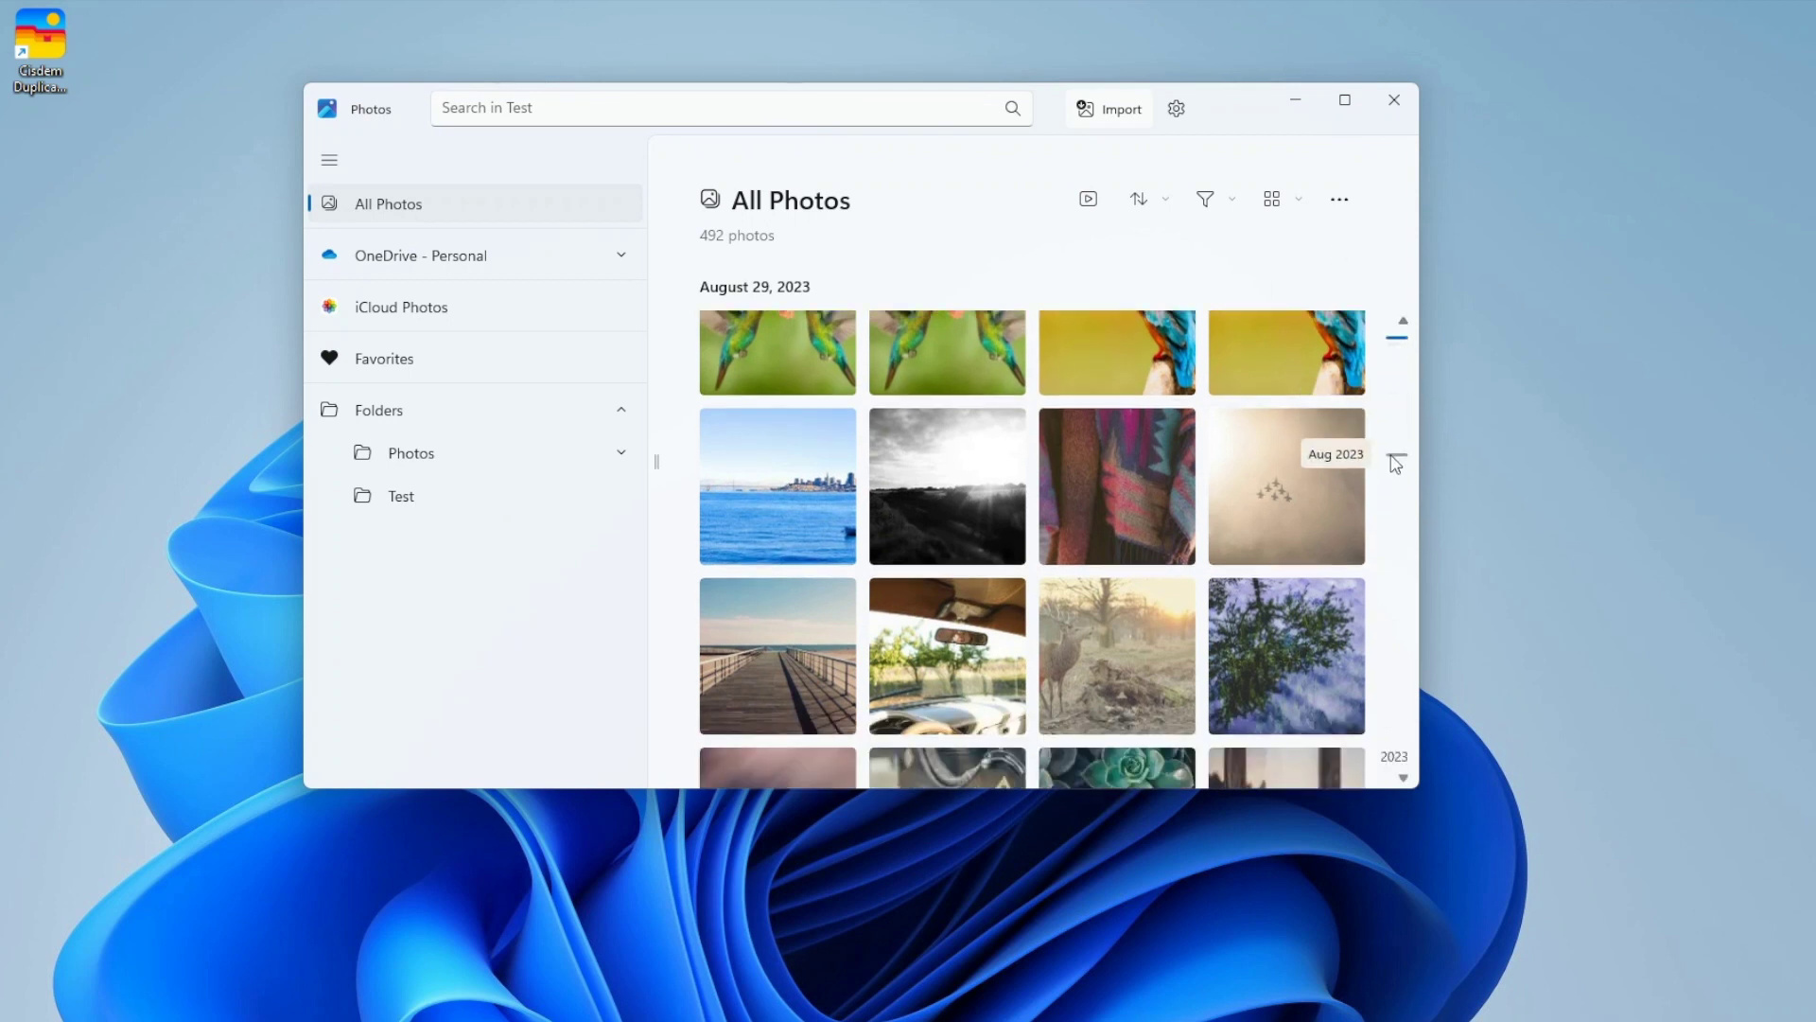
scroll(1394, 488, down, 10)
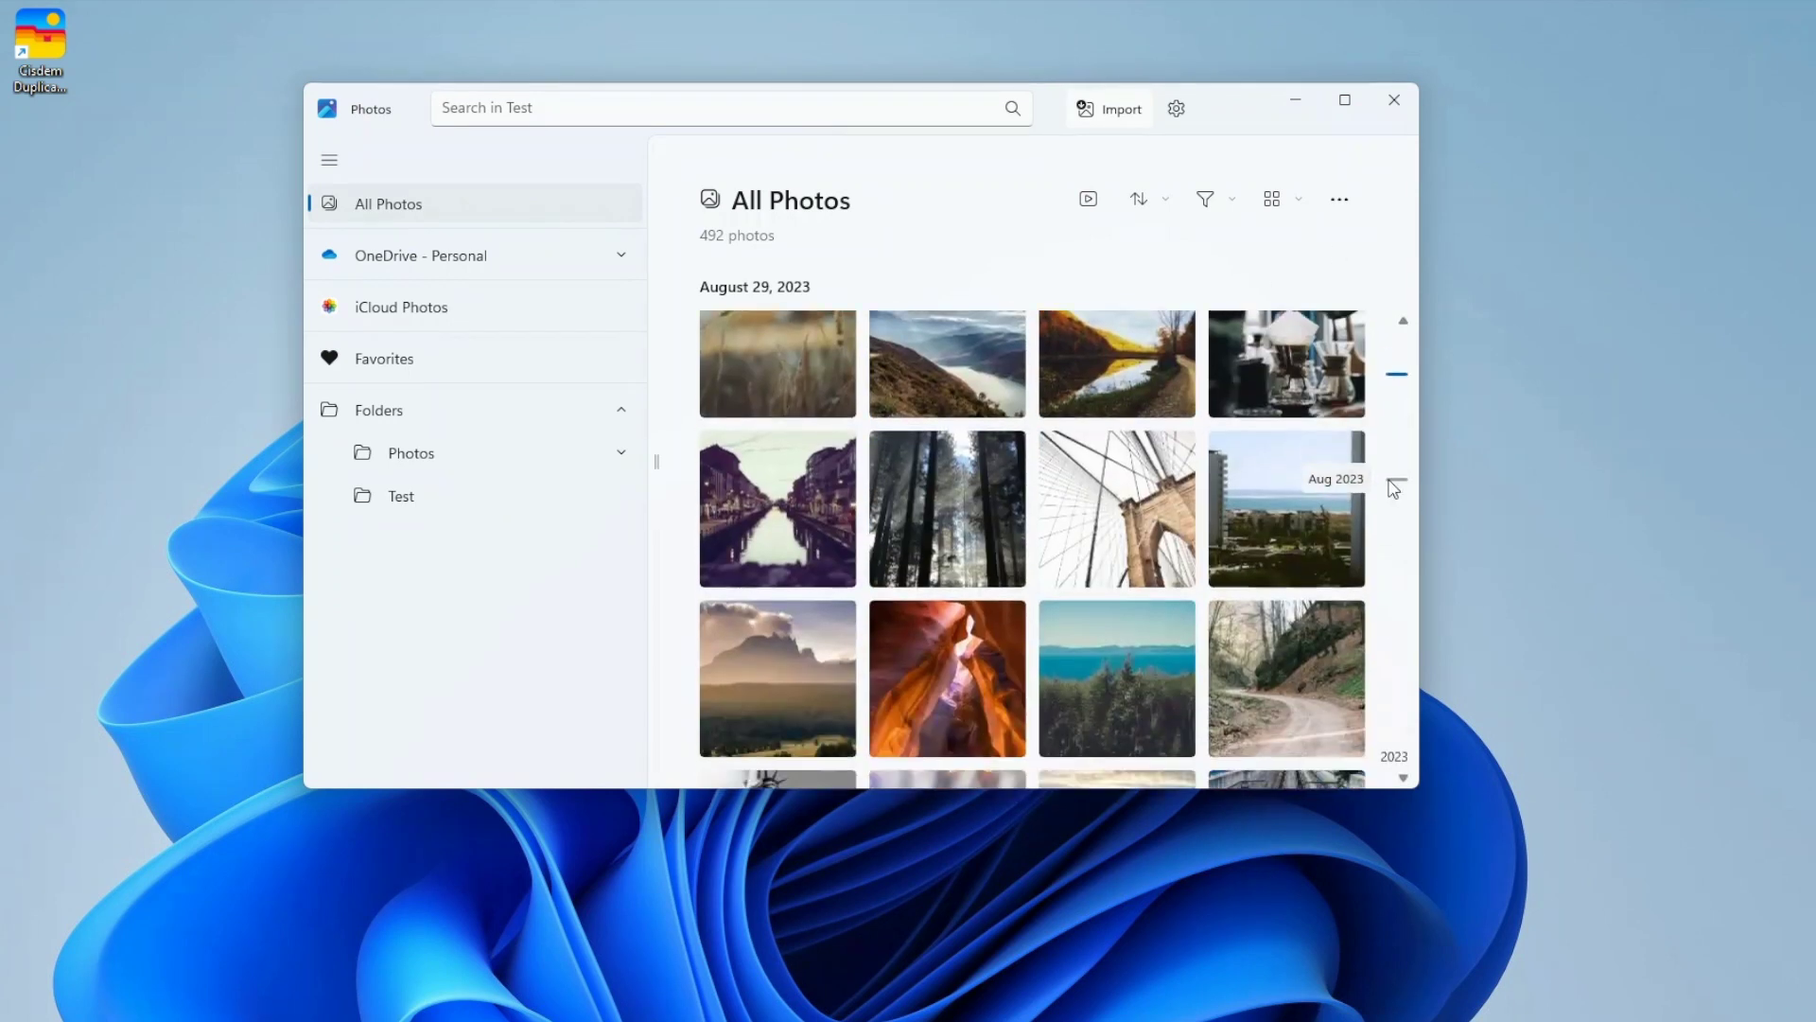
scroll(1394, 488, up, 3)
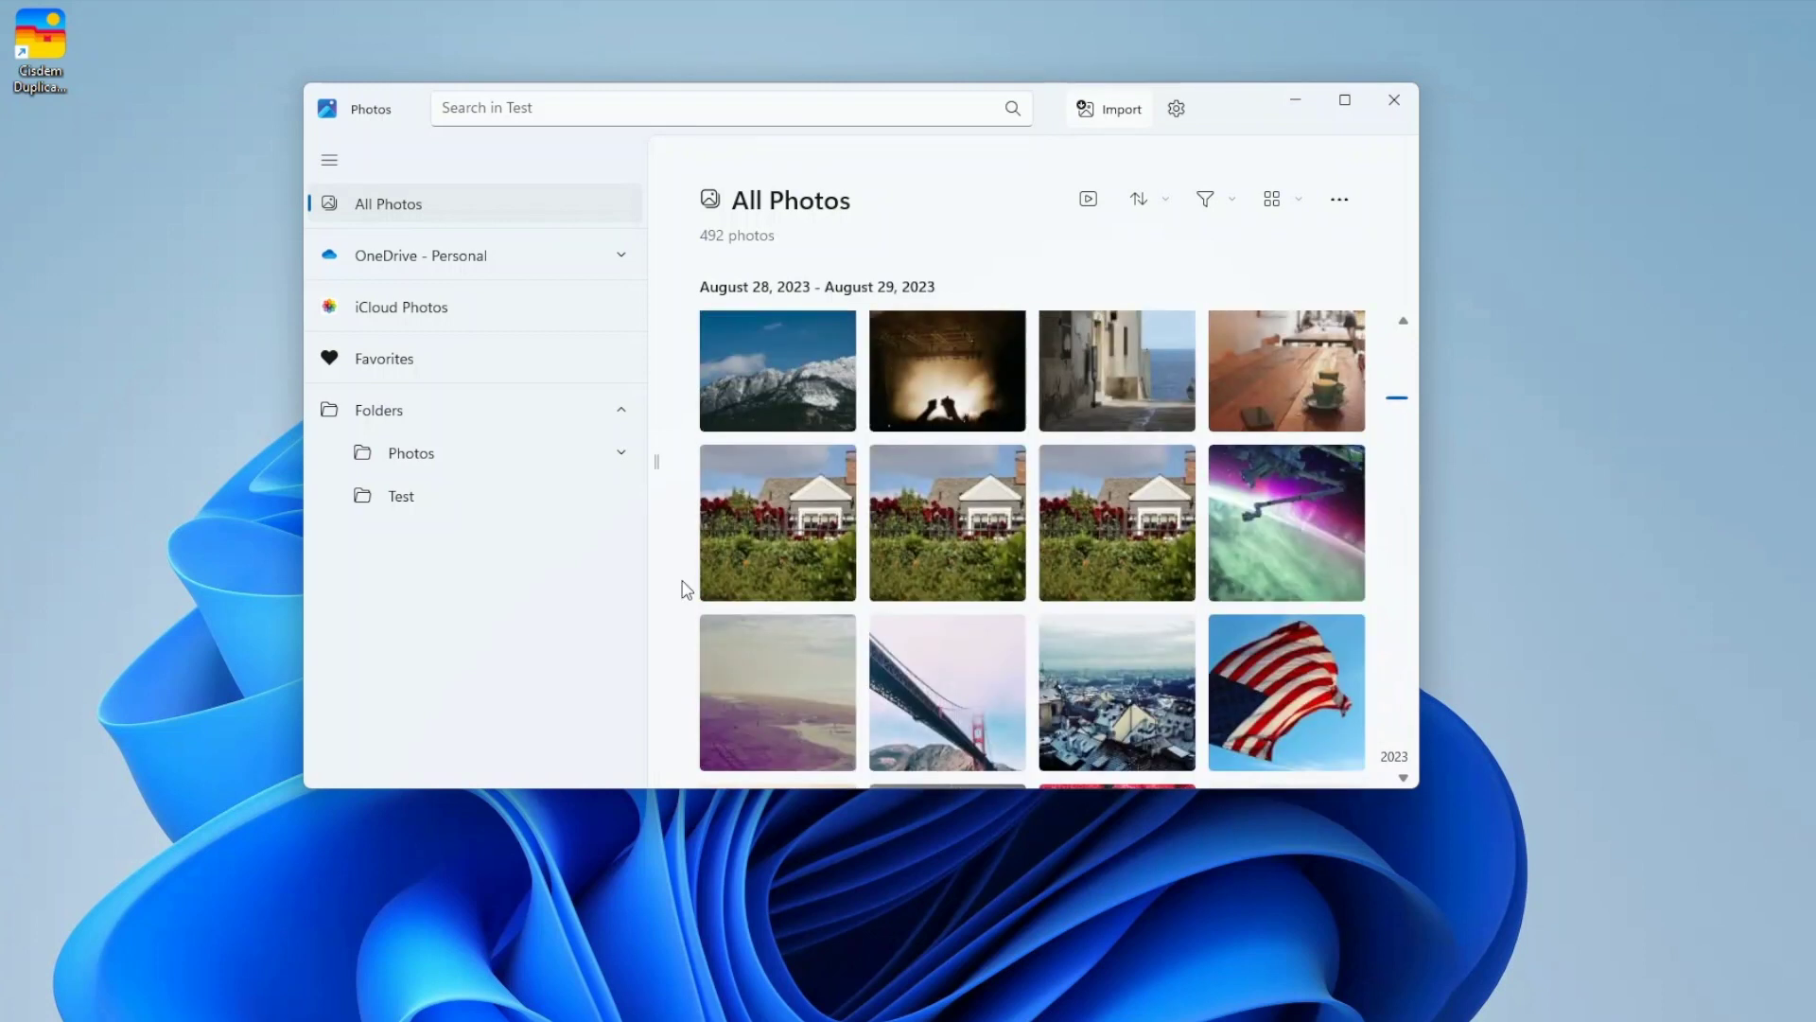
scroll(1304, 583, down, 6)
scroll(1304, 583, down, 10)
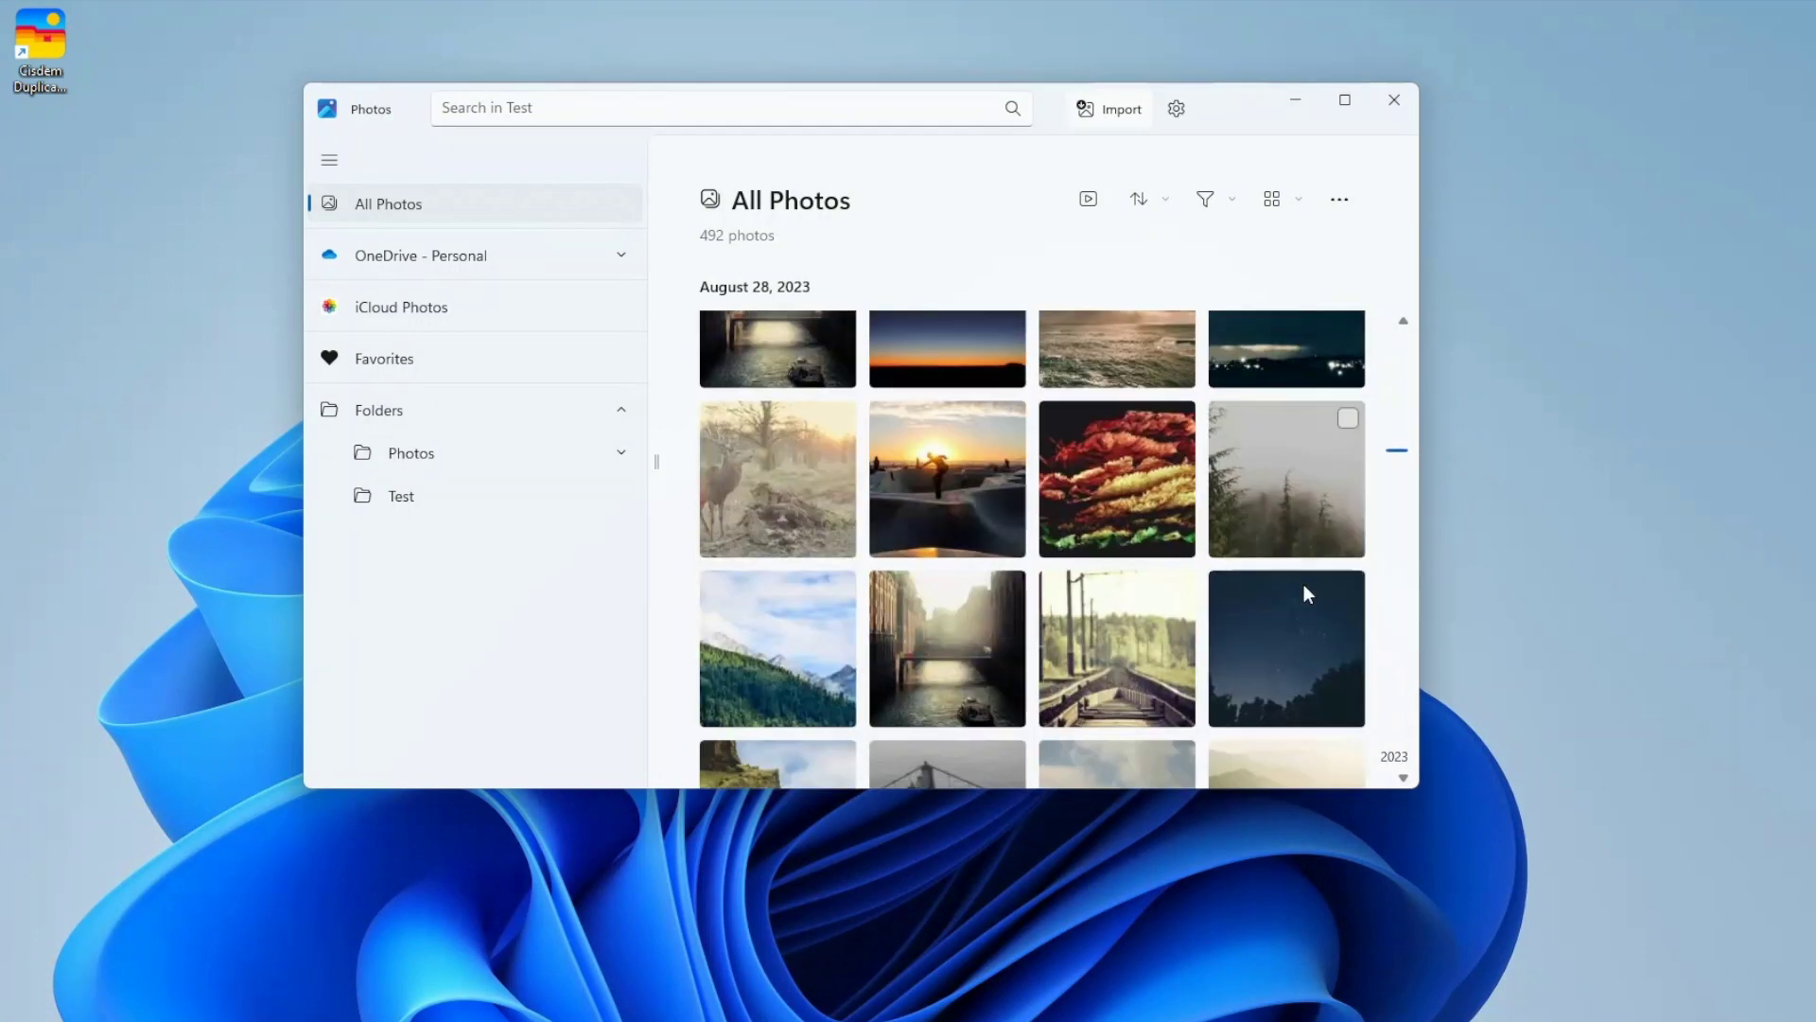
scroll(1303, 583, up, 5)
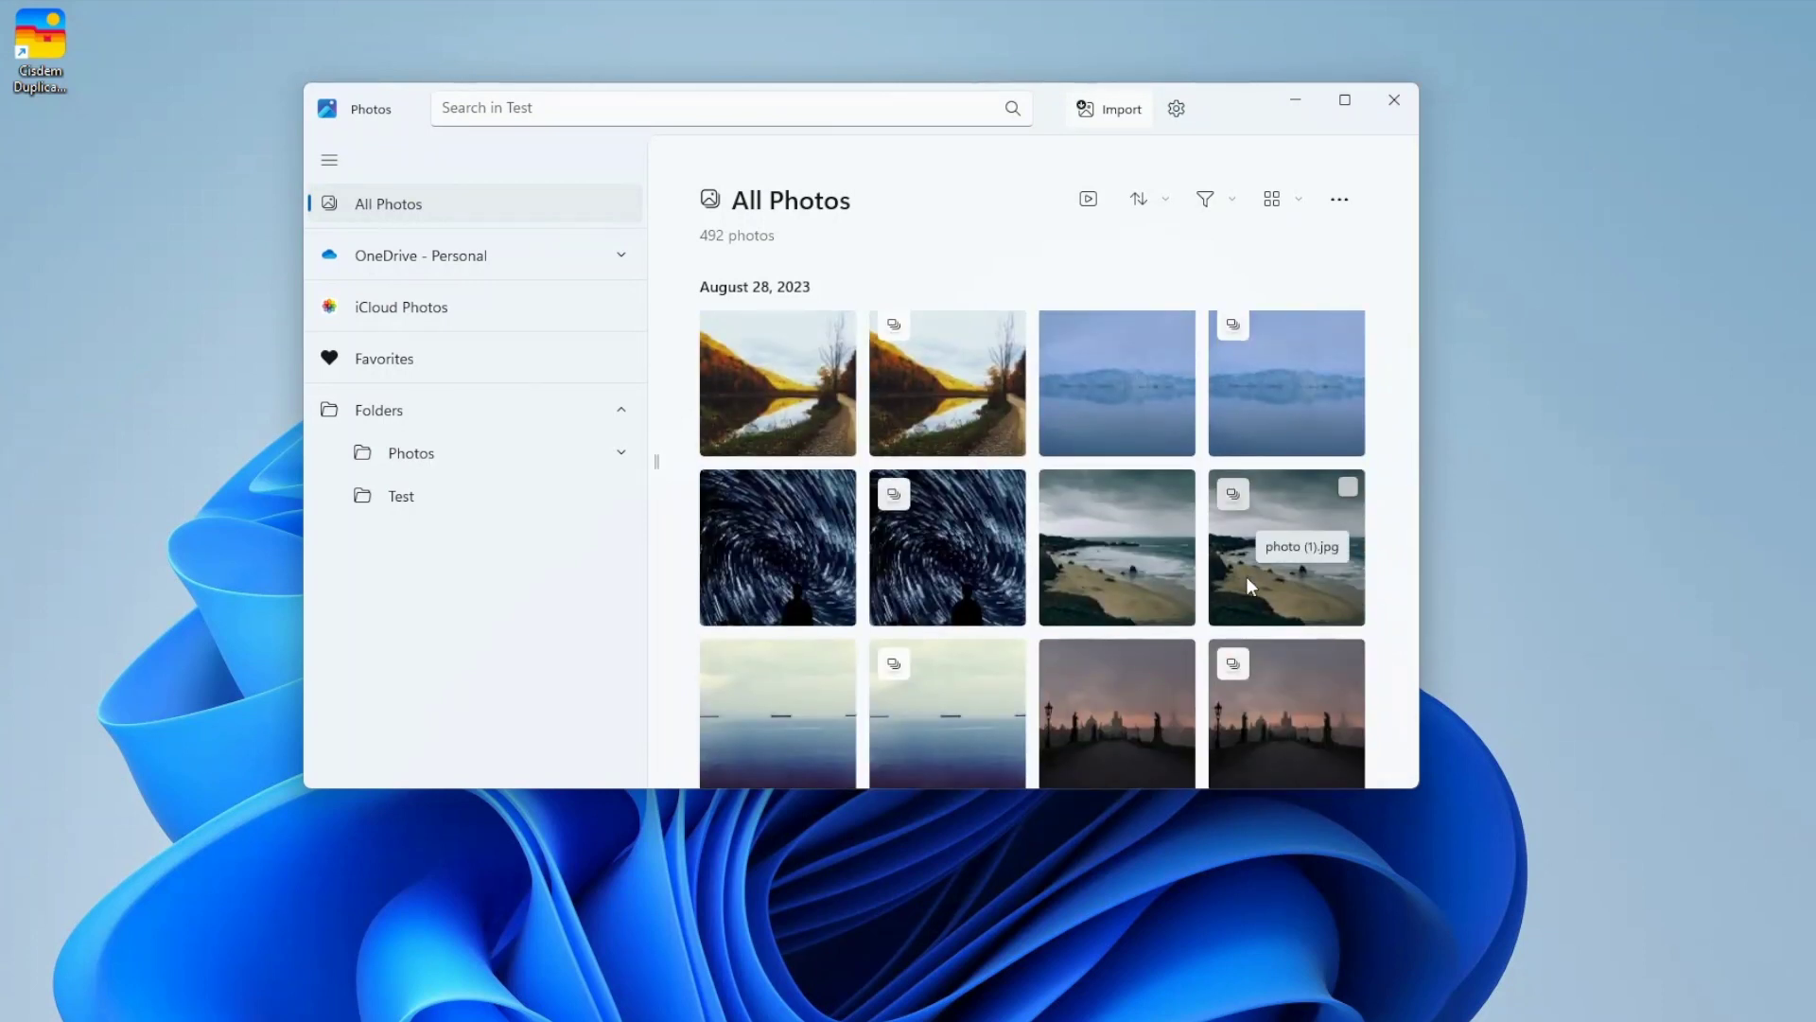
scroll(1059, 544, up, 2)
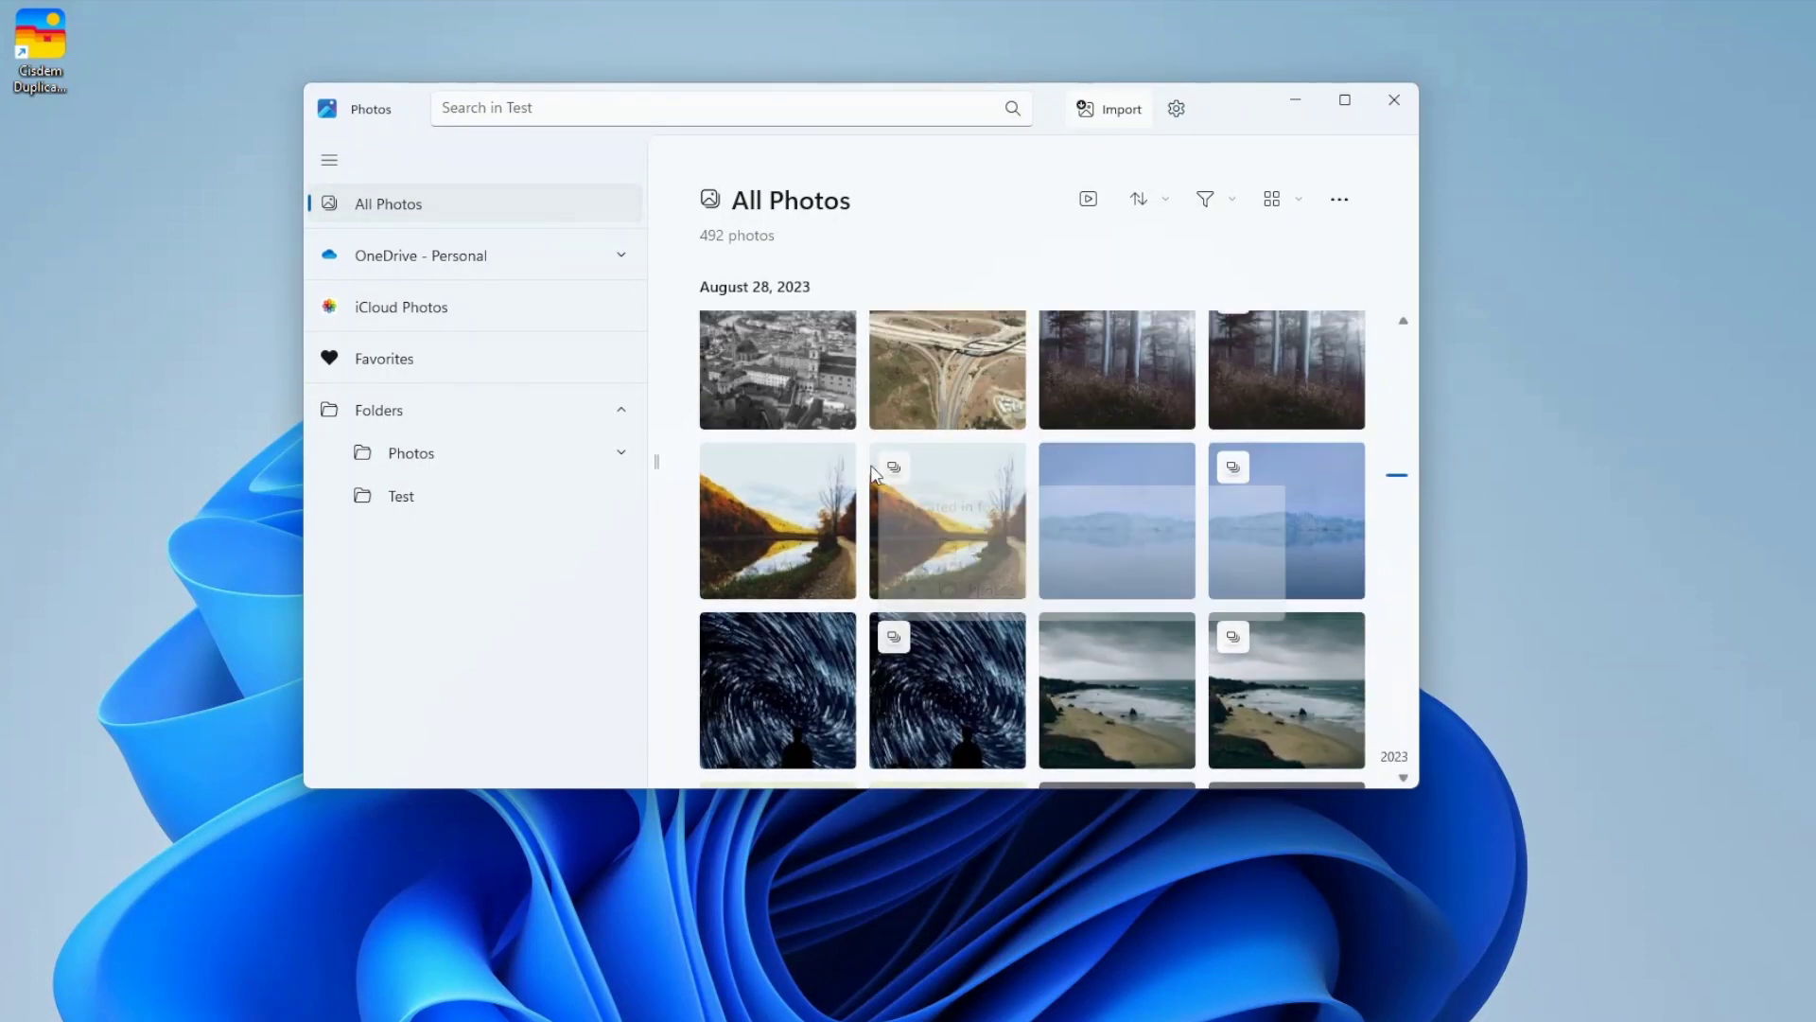
click(894, 466)
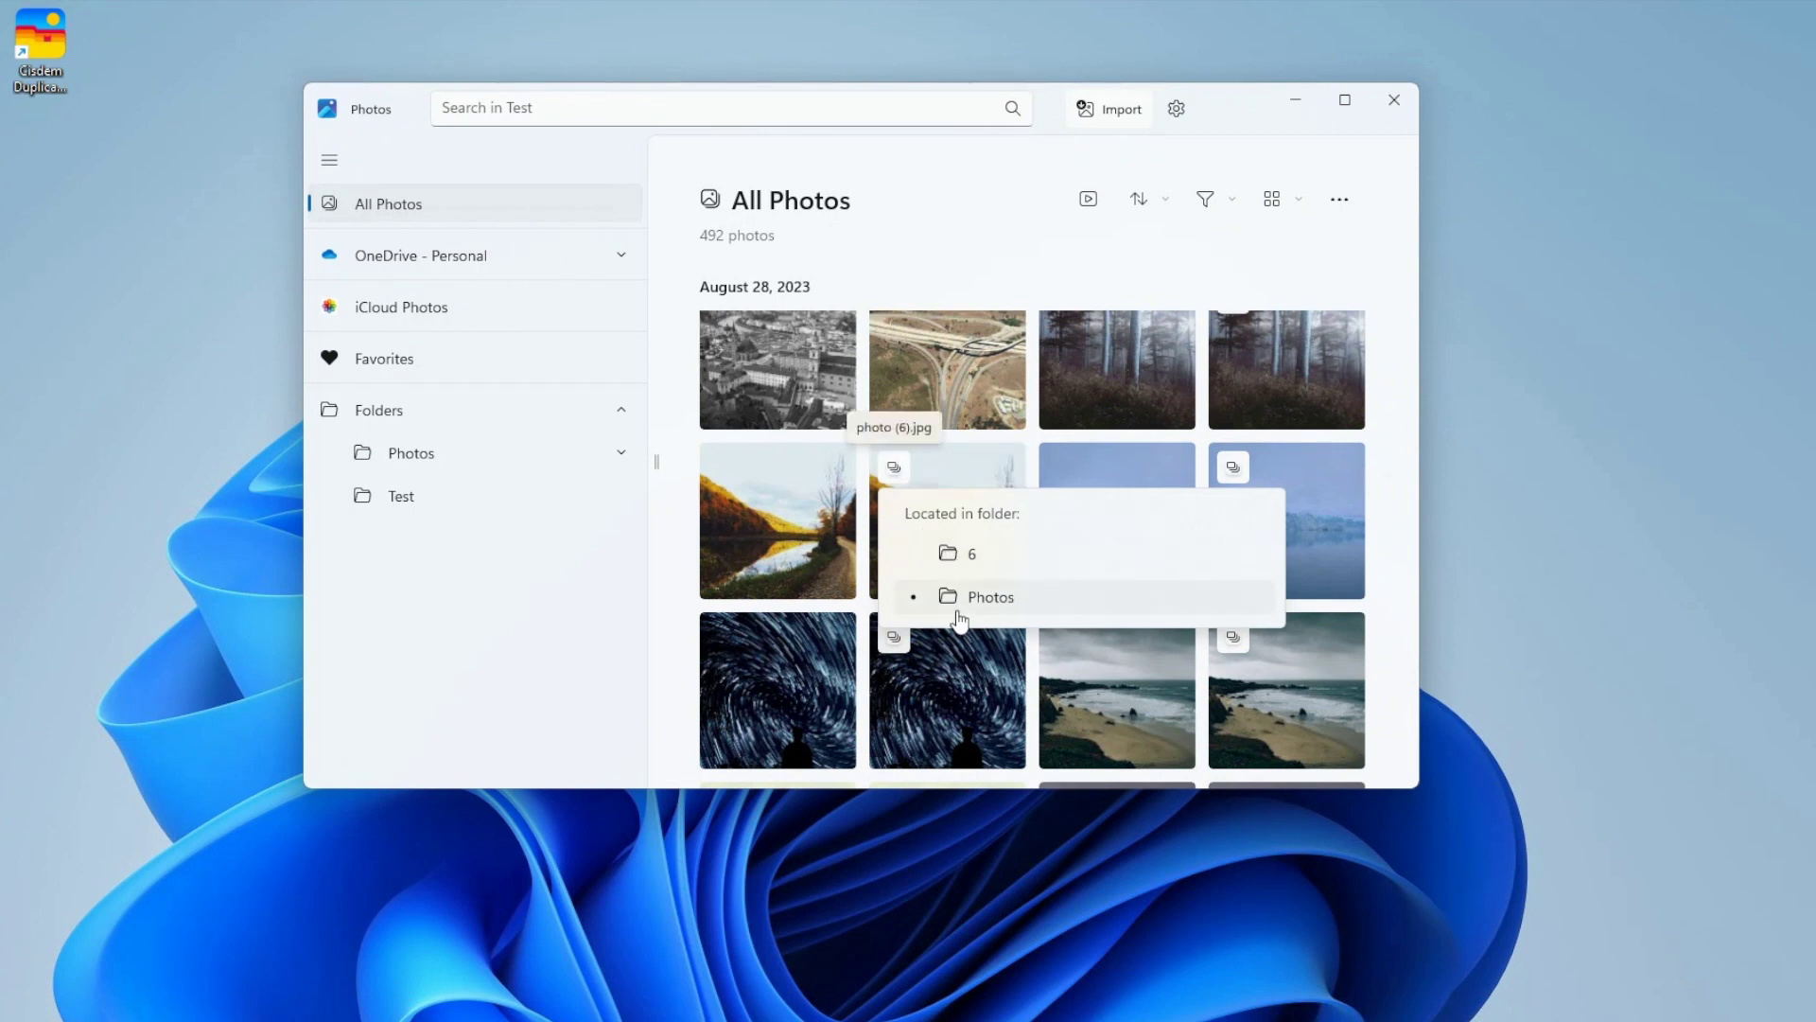
click(1008, 462)
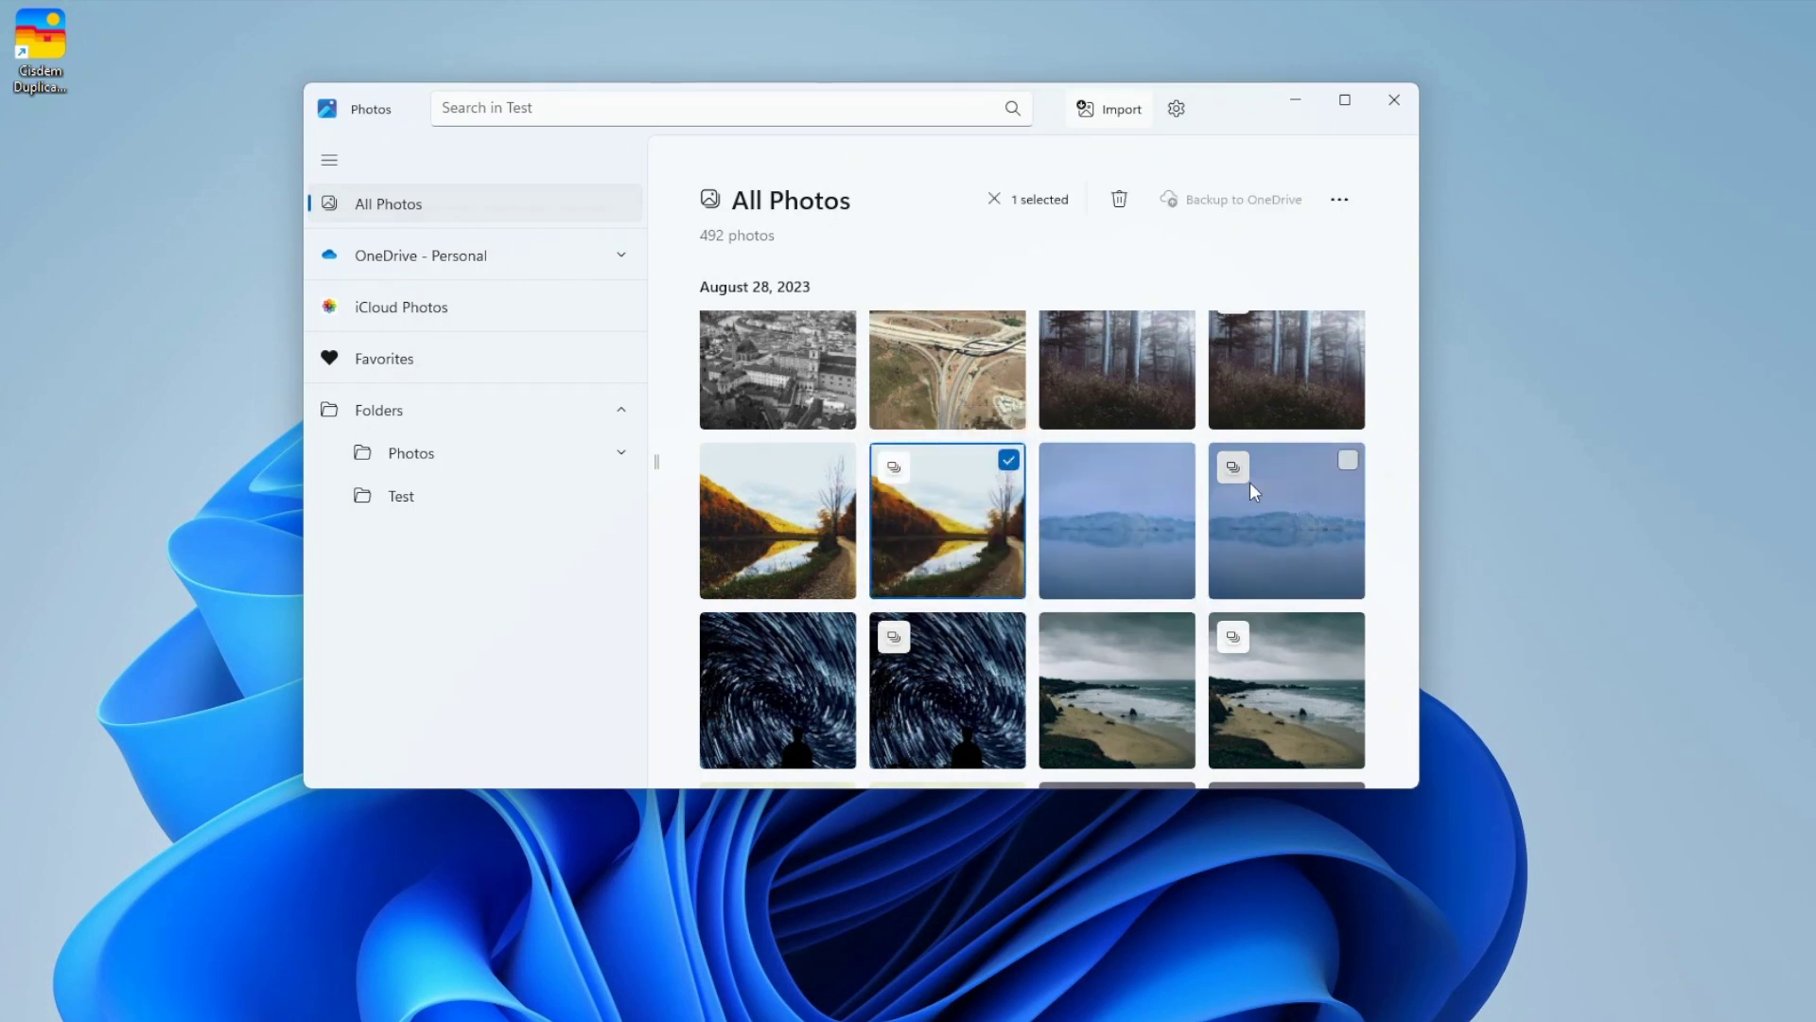
click(1234, 468)
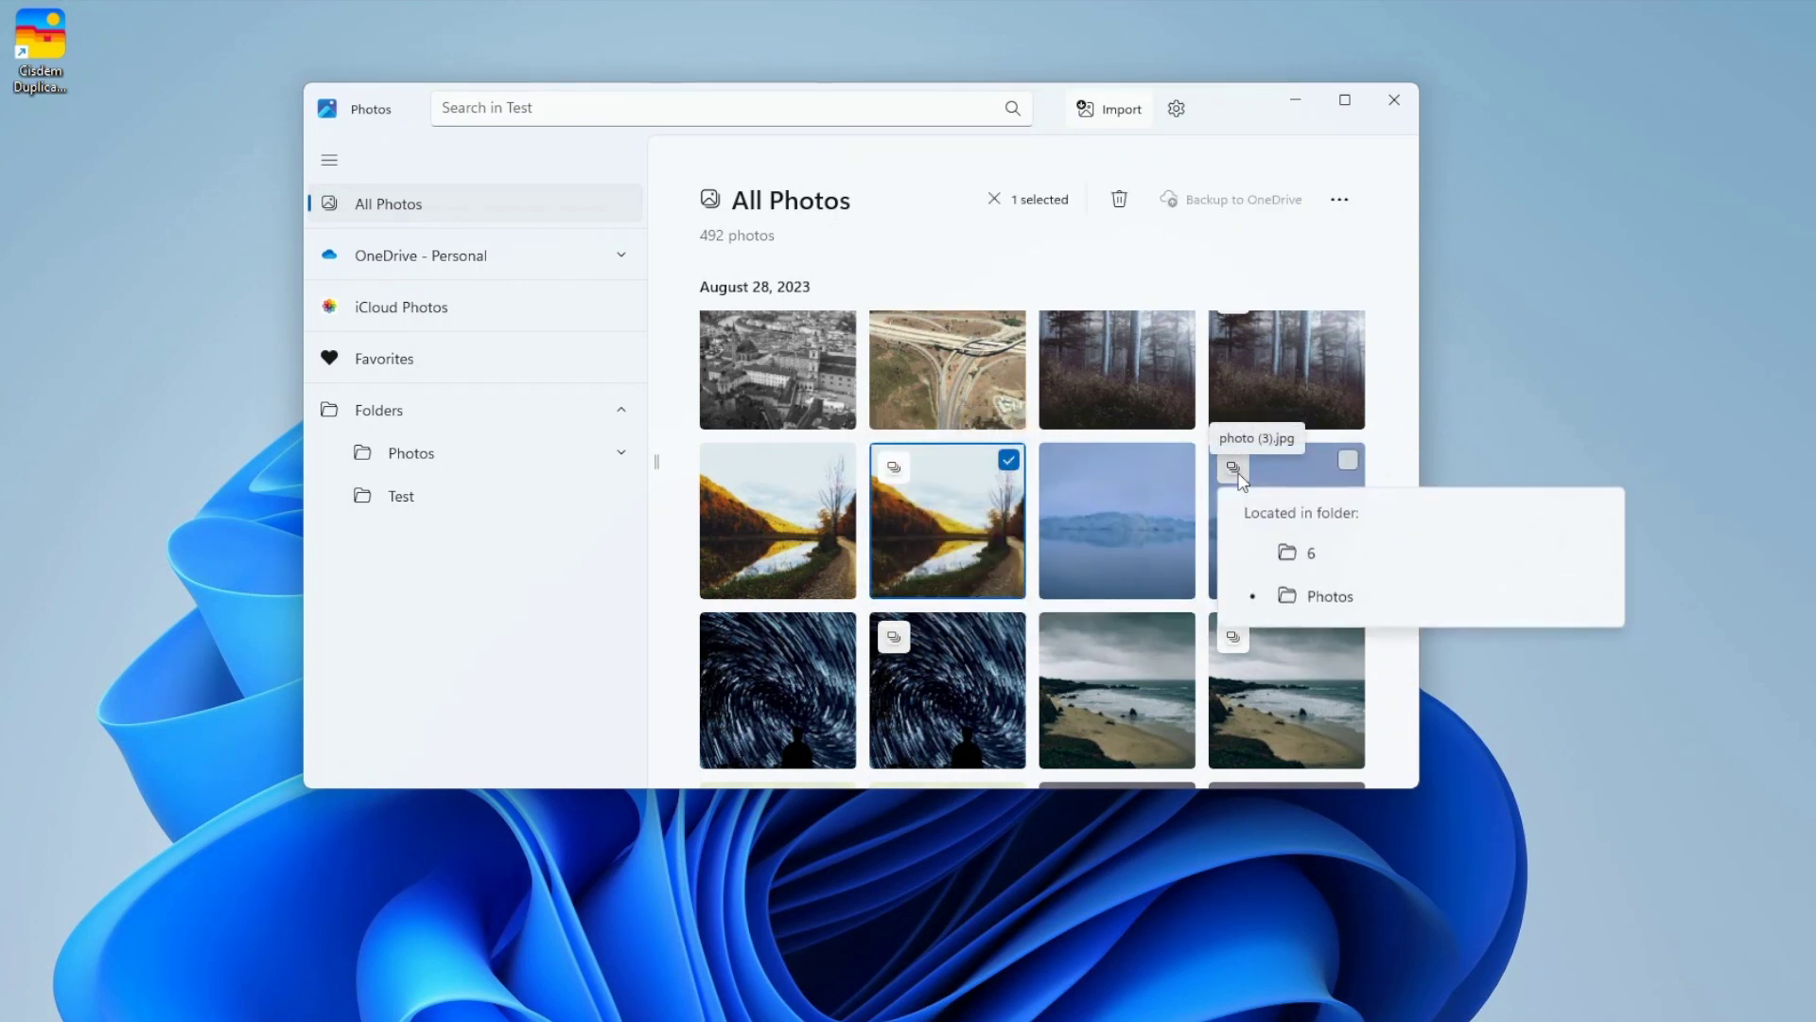
click(1348, 460)
Select the duplicate star-trail and beach copies, then scroll through the rest of the library
scroll(860, 634, down, 1)
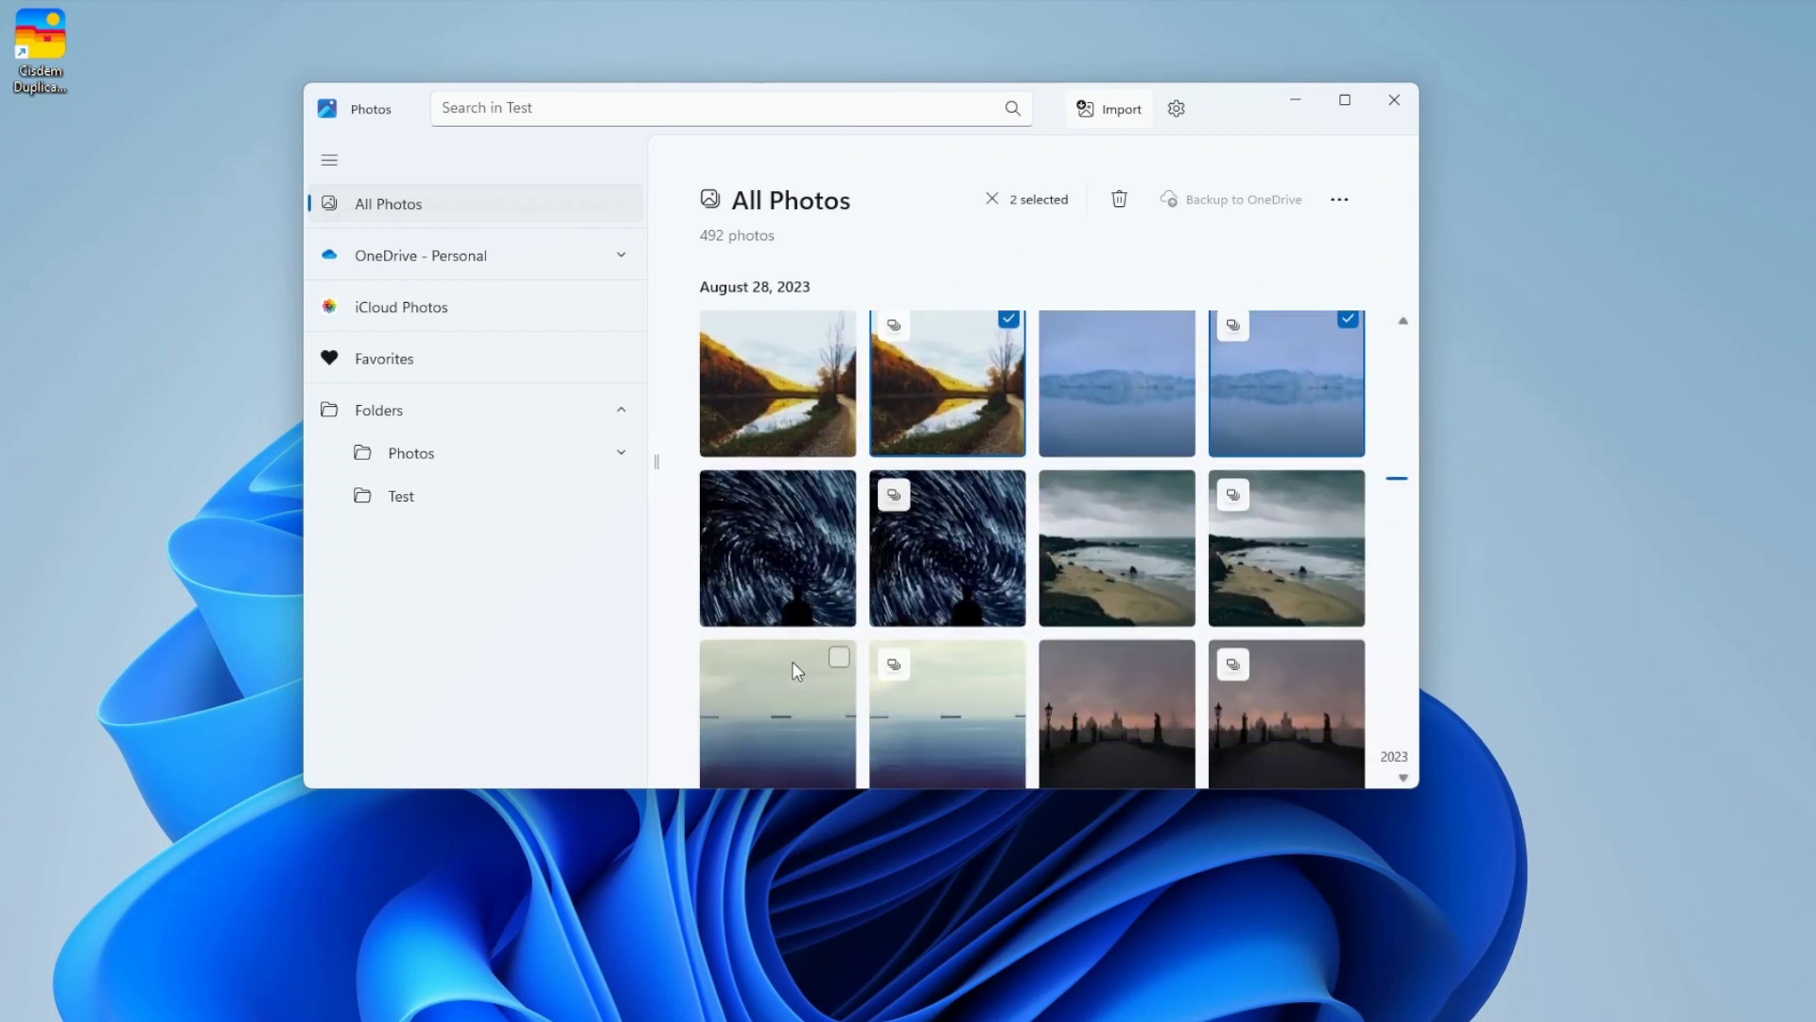
click(1008, 488)
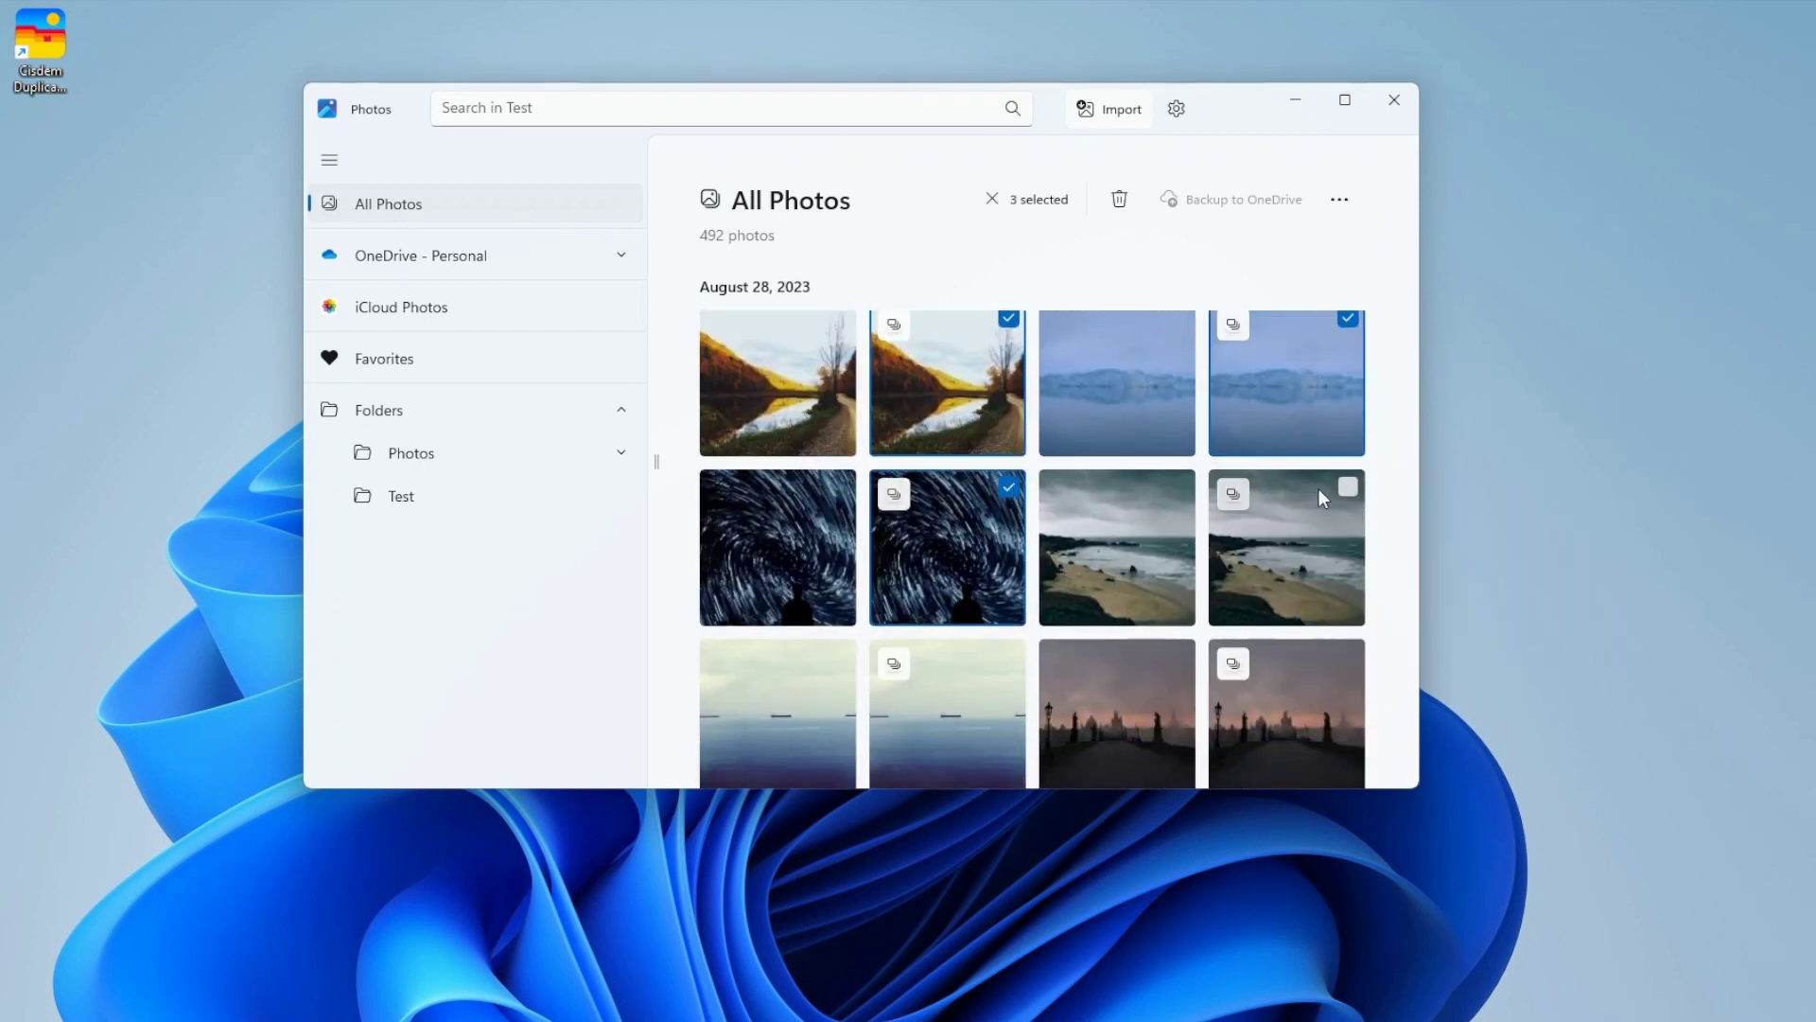
click(1348, 486)
scroll(940, 628, down, 1)
scroll(940, 628, down, 10)
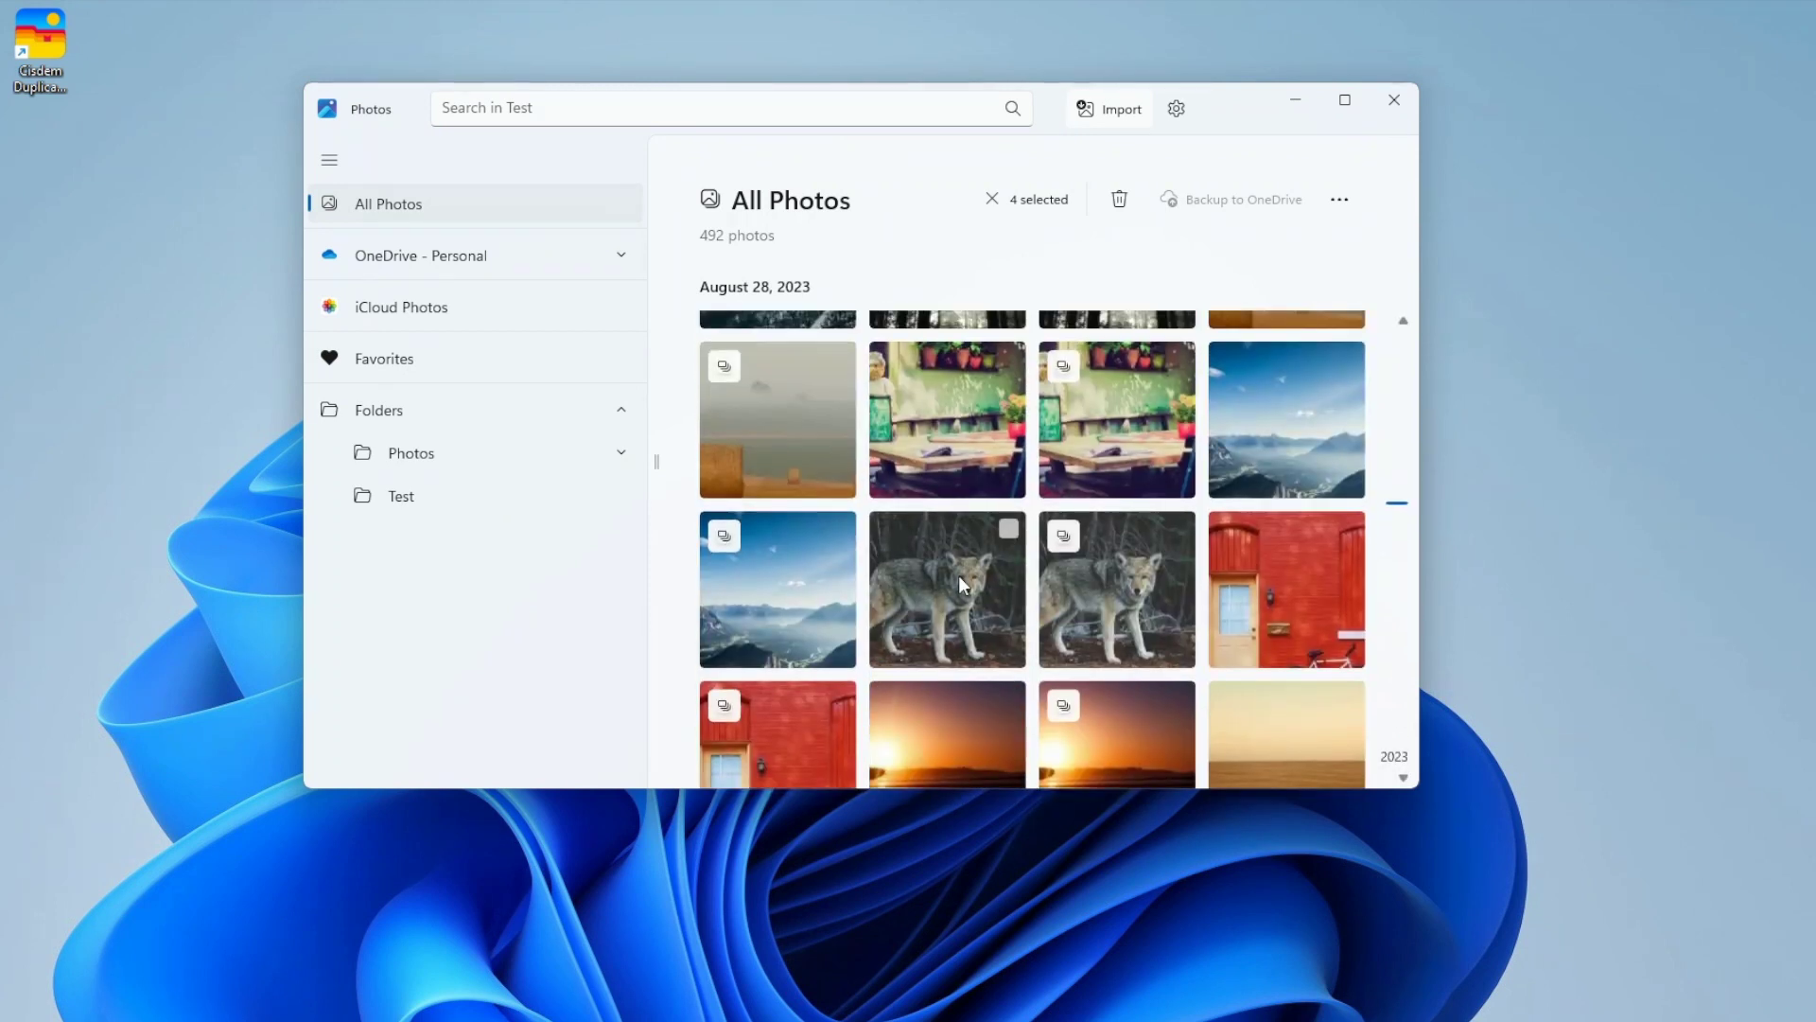
scroll(879, 610, down, 10)
scroll(887, 612, down, 10)
scroll(886, 613, down, 10)
scroll(885, 610, down, 5)
scroll(883, 604, up, 5)
scroll(978, 648, down, 5)
scroll(1129, 530, down, 8)
scroll(1130, 525, down, 2)
scroll(1129, 525, up, 2)
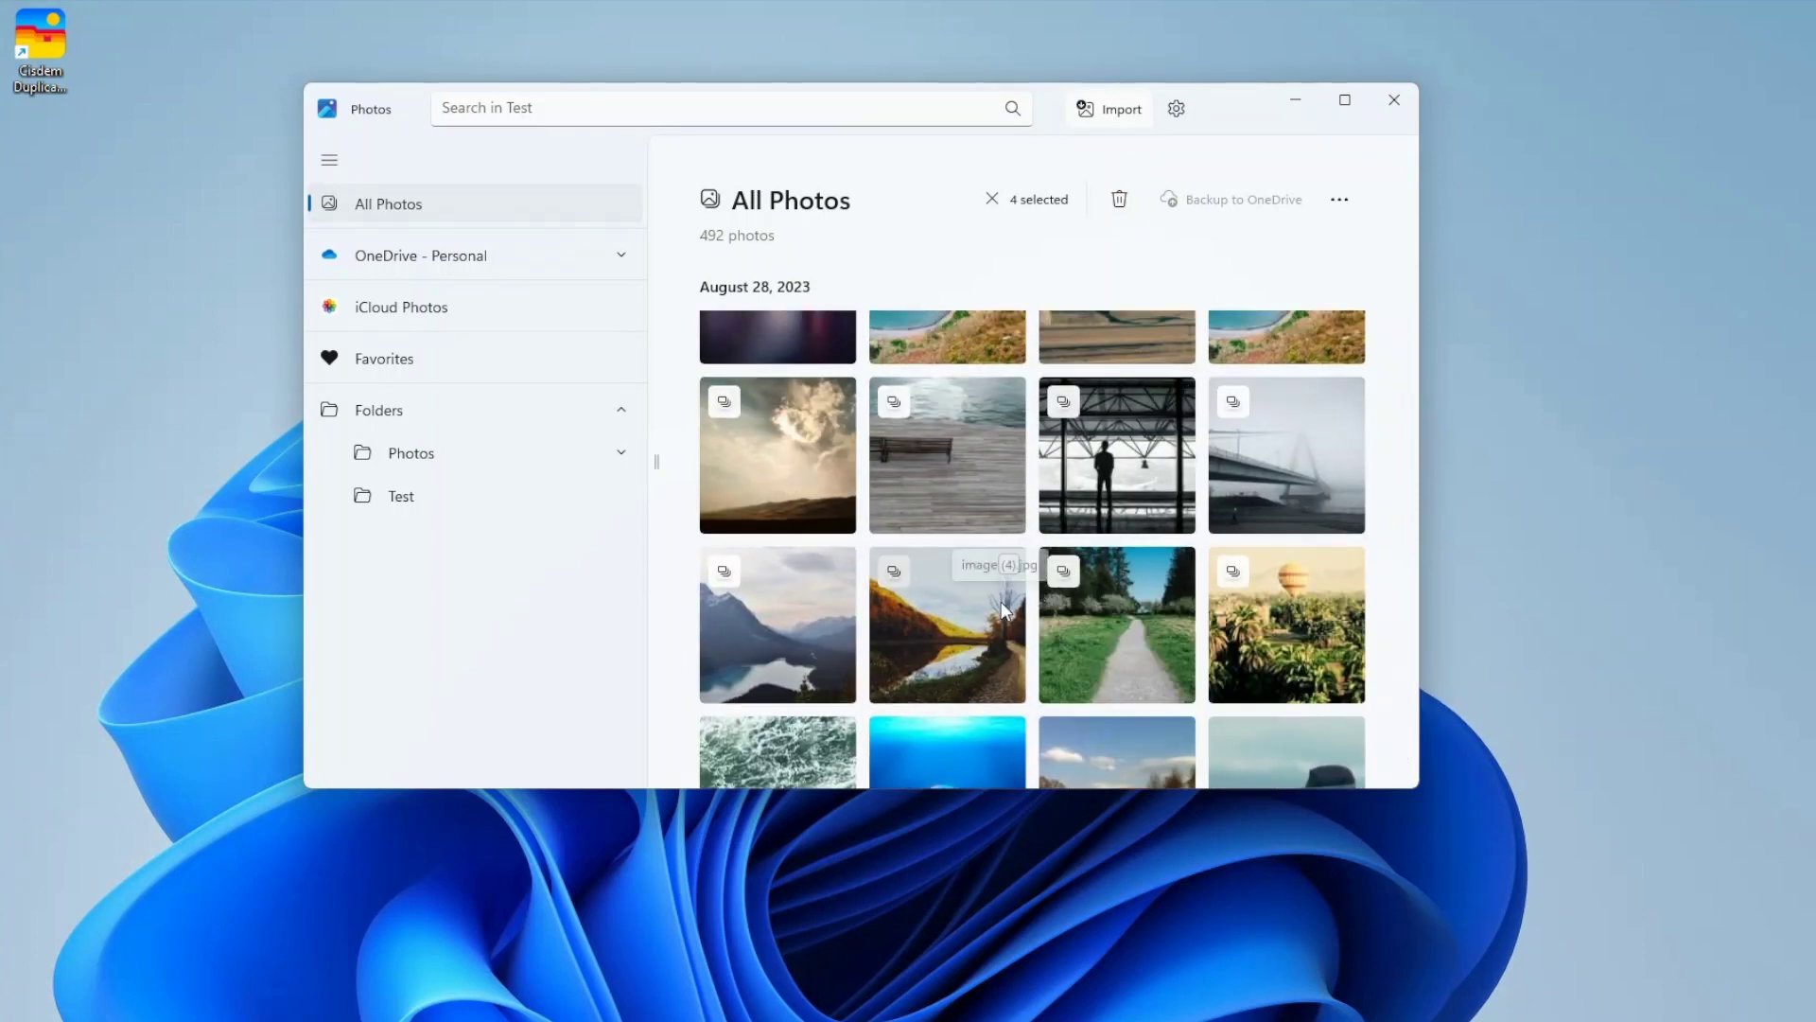
Delete the four selected duplicates and confirm, leaving 487 photos
click(1120, 201)
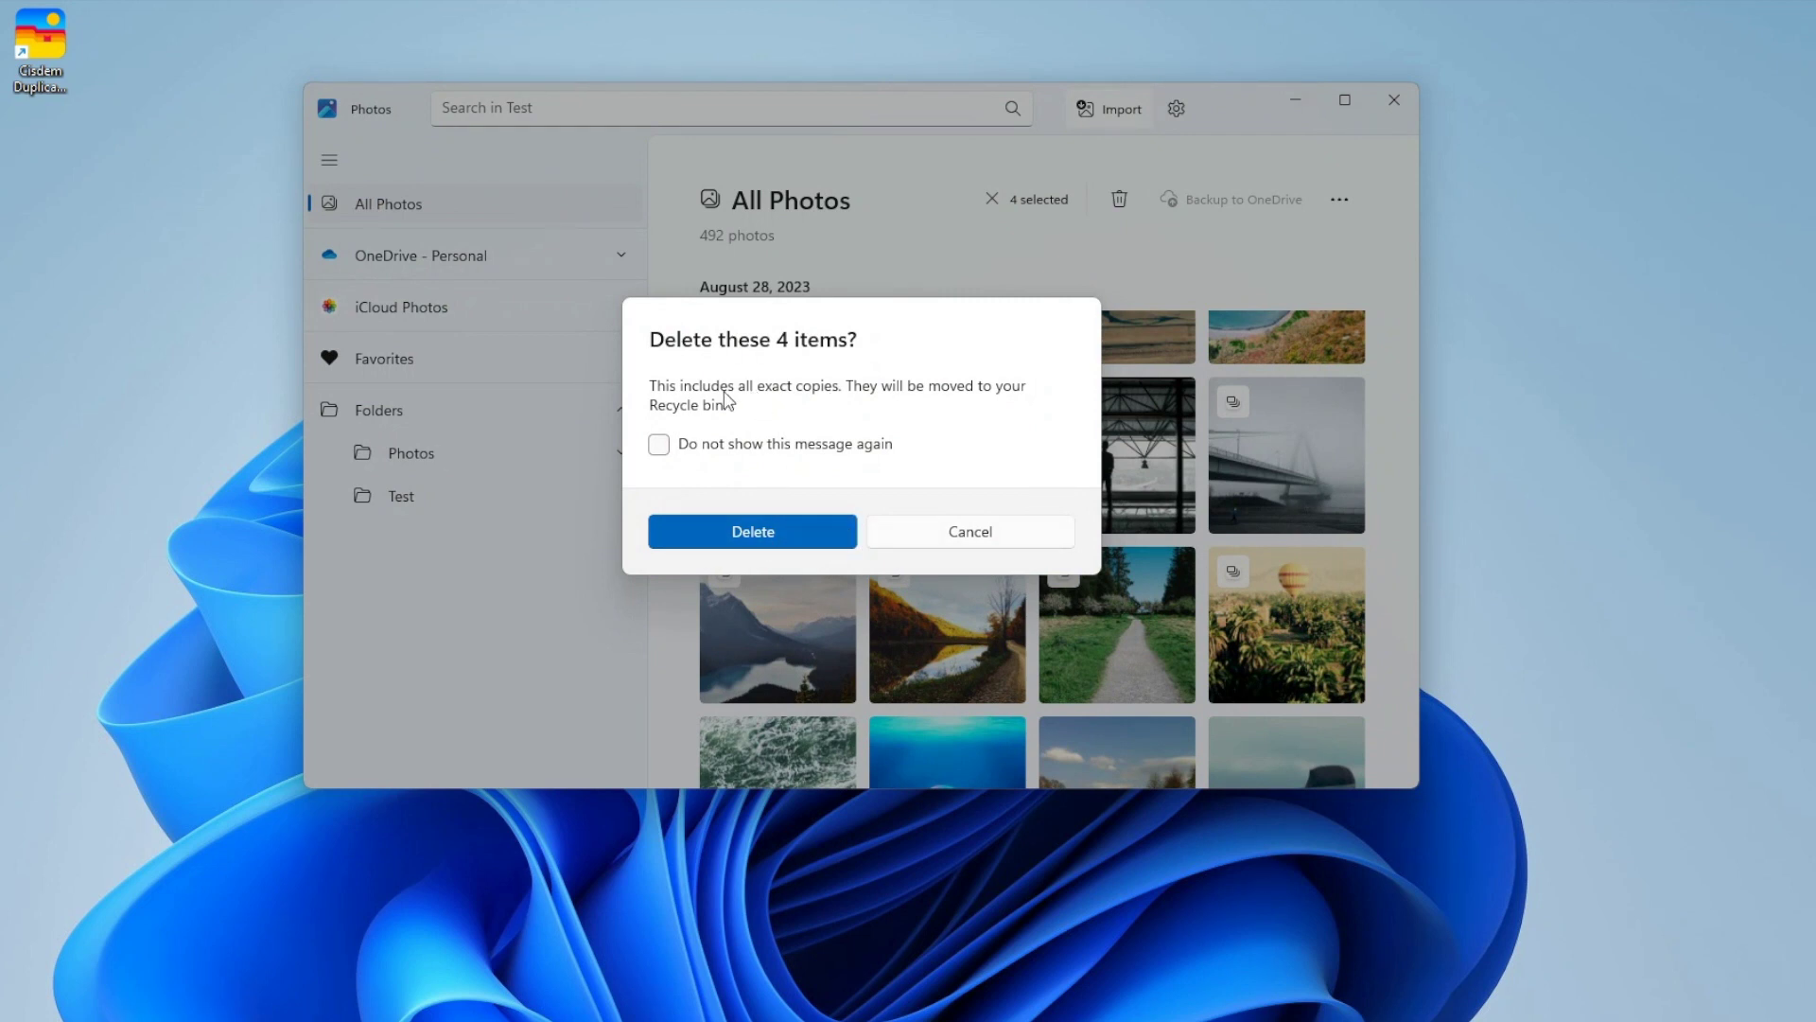
click(736, 535)
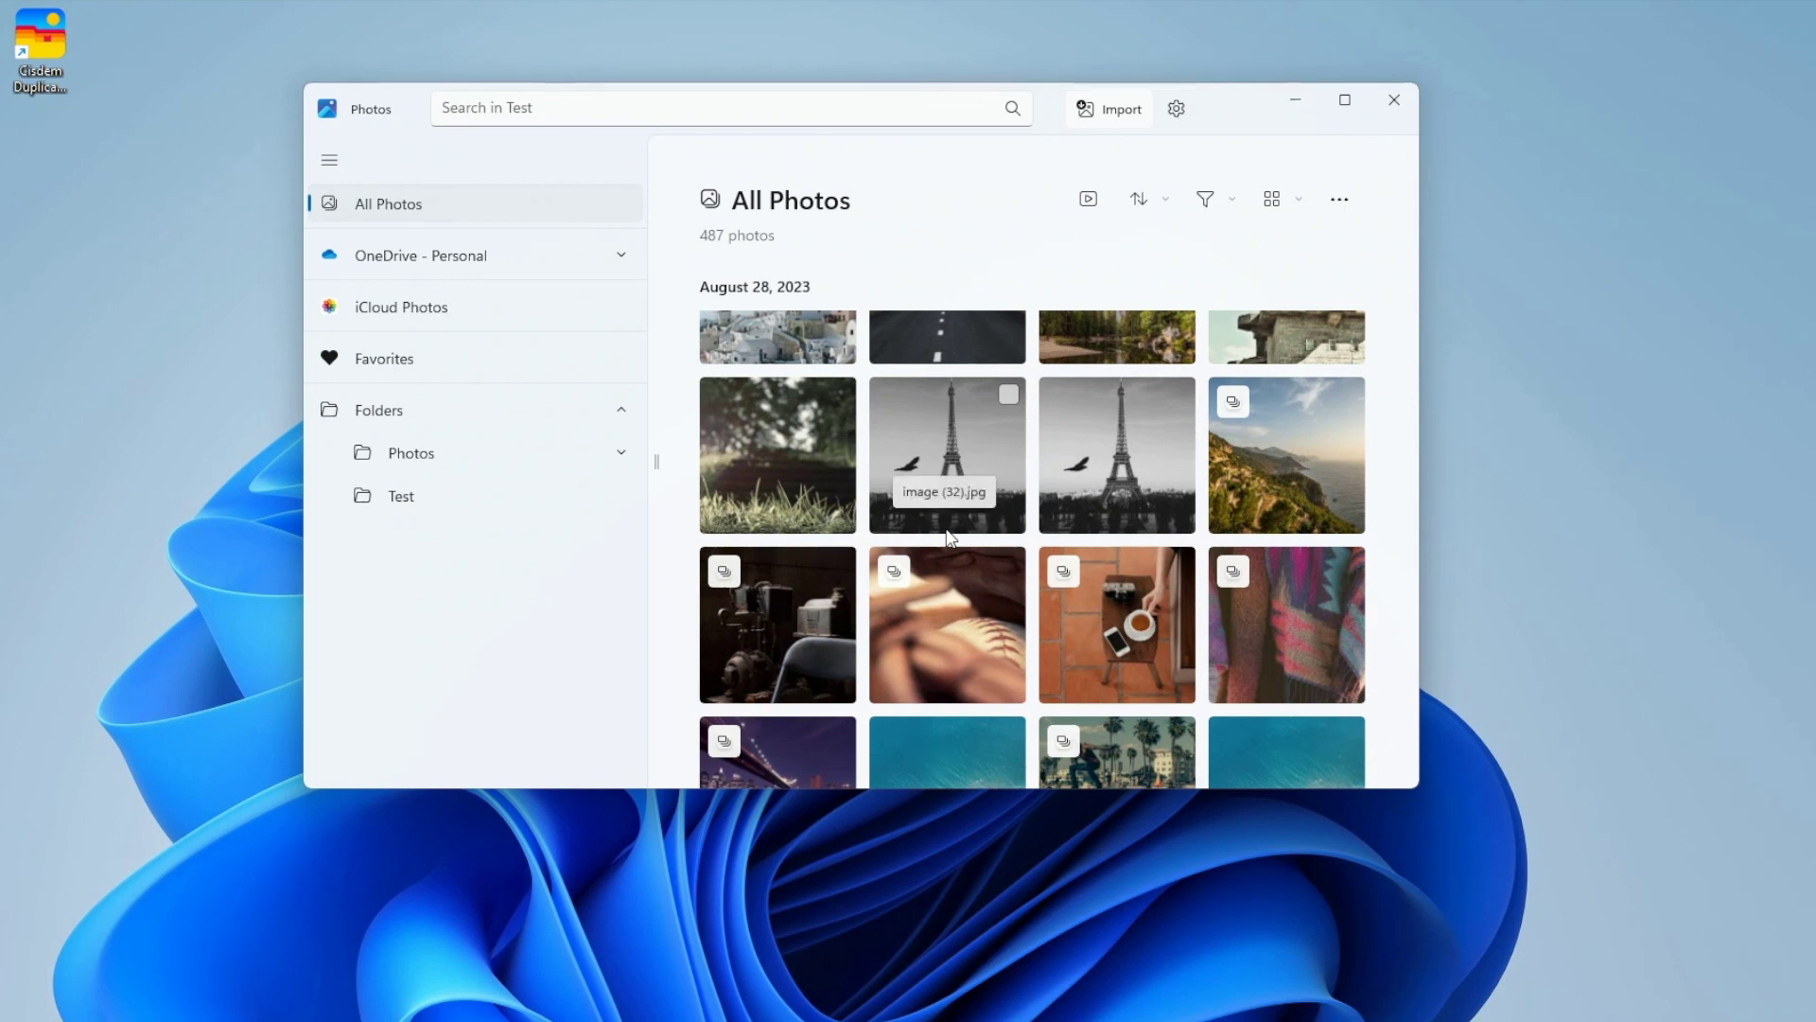
Launch Cisdem Duplicate Finder from the desktop icon and position its window
right_click(453, 468)
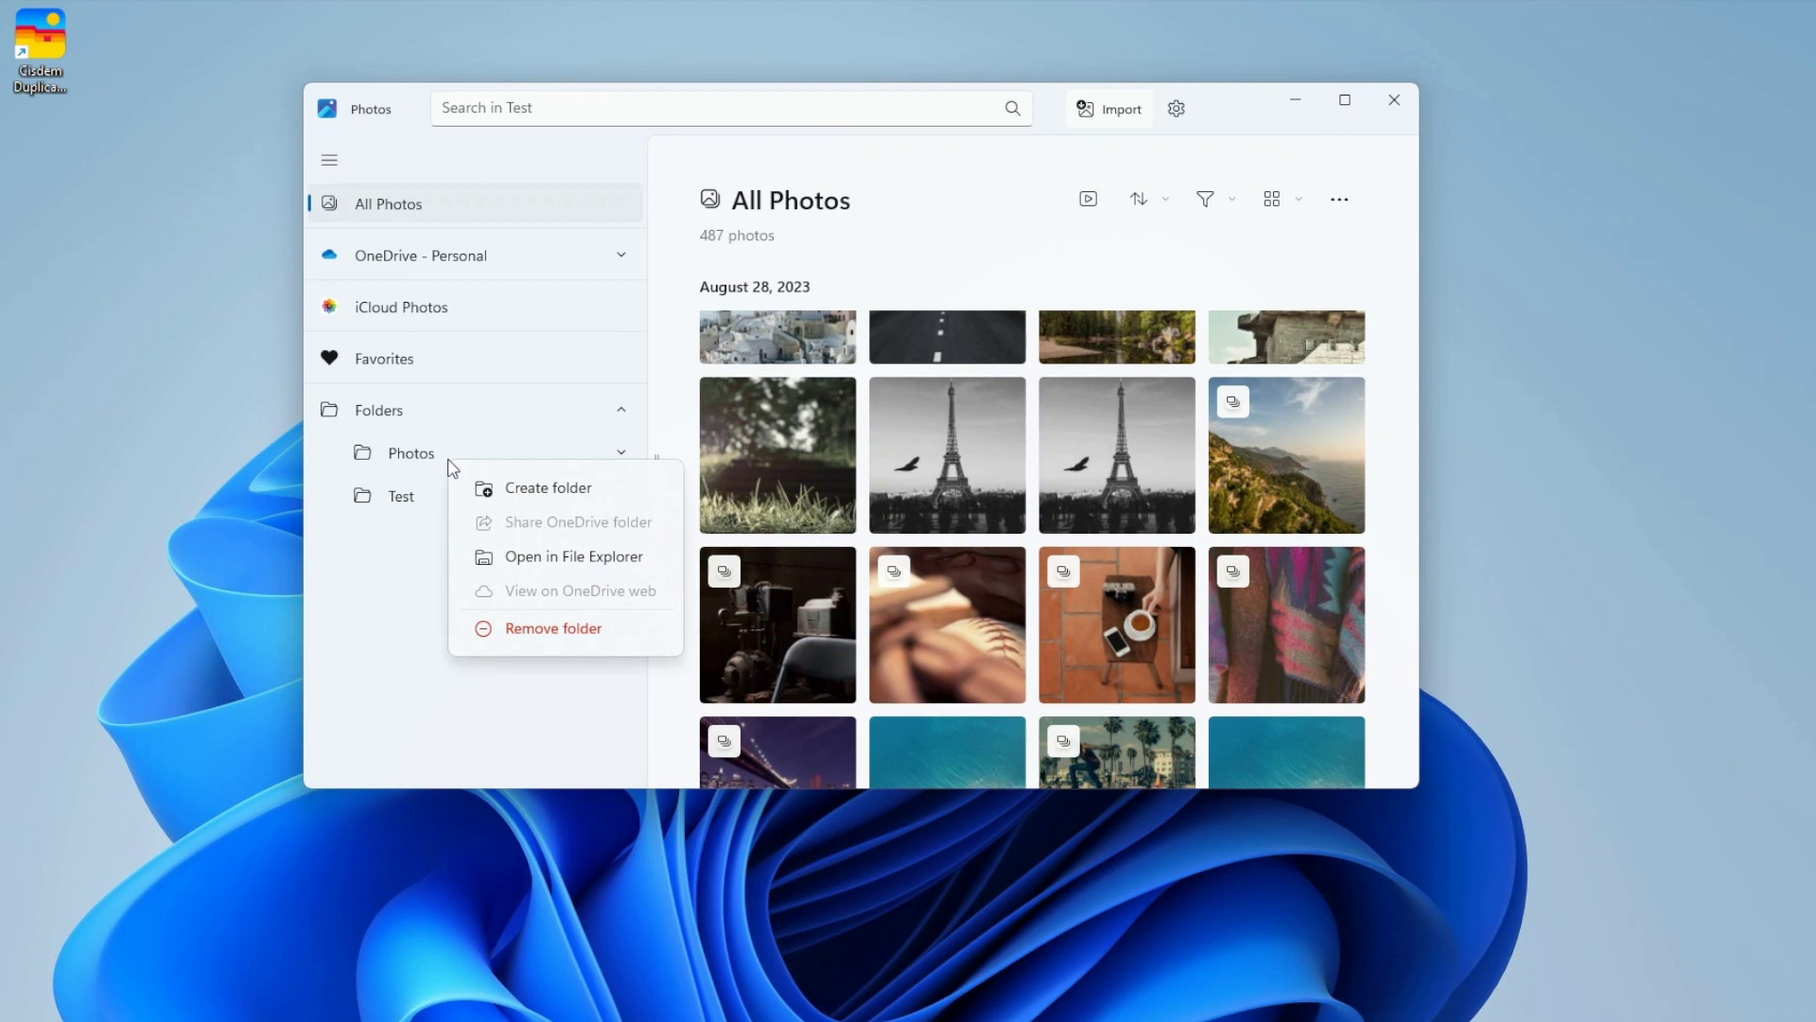
click(358, 616)
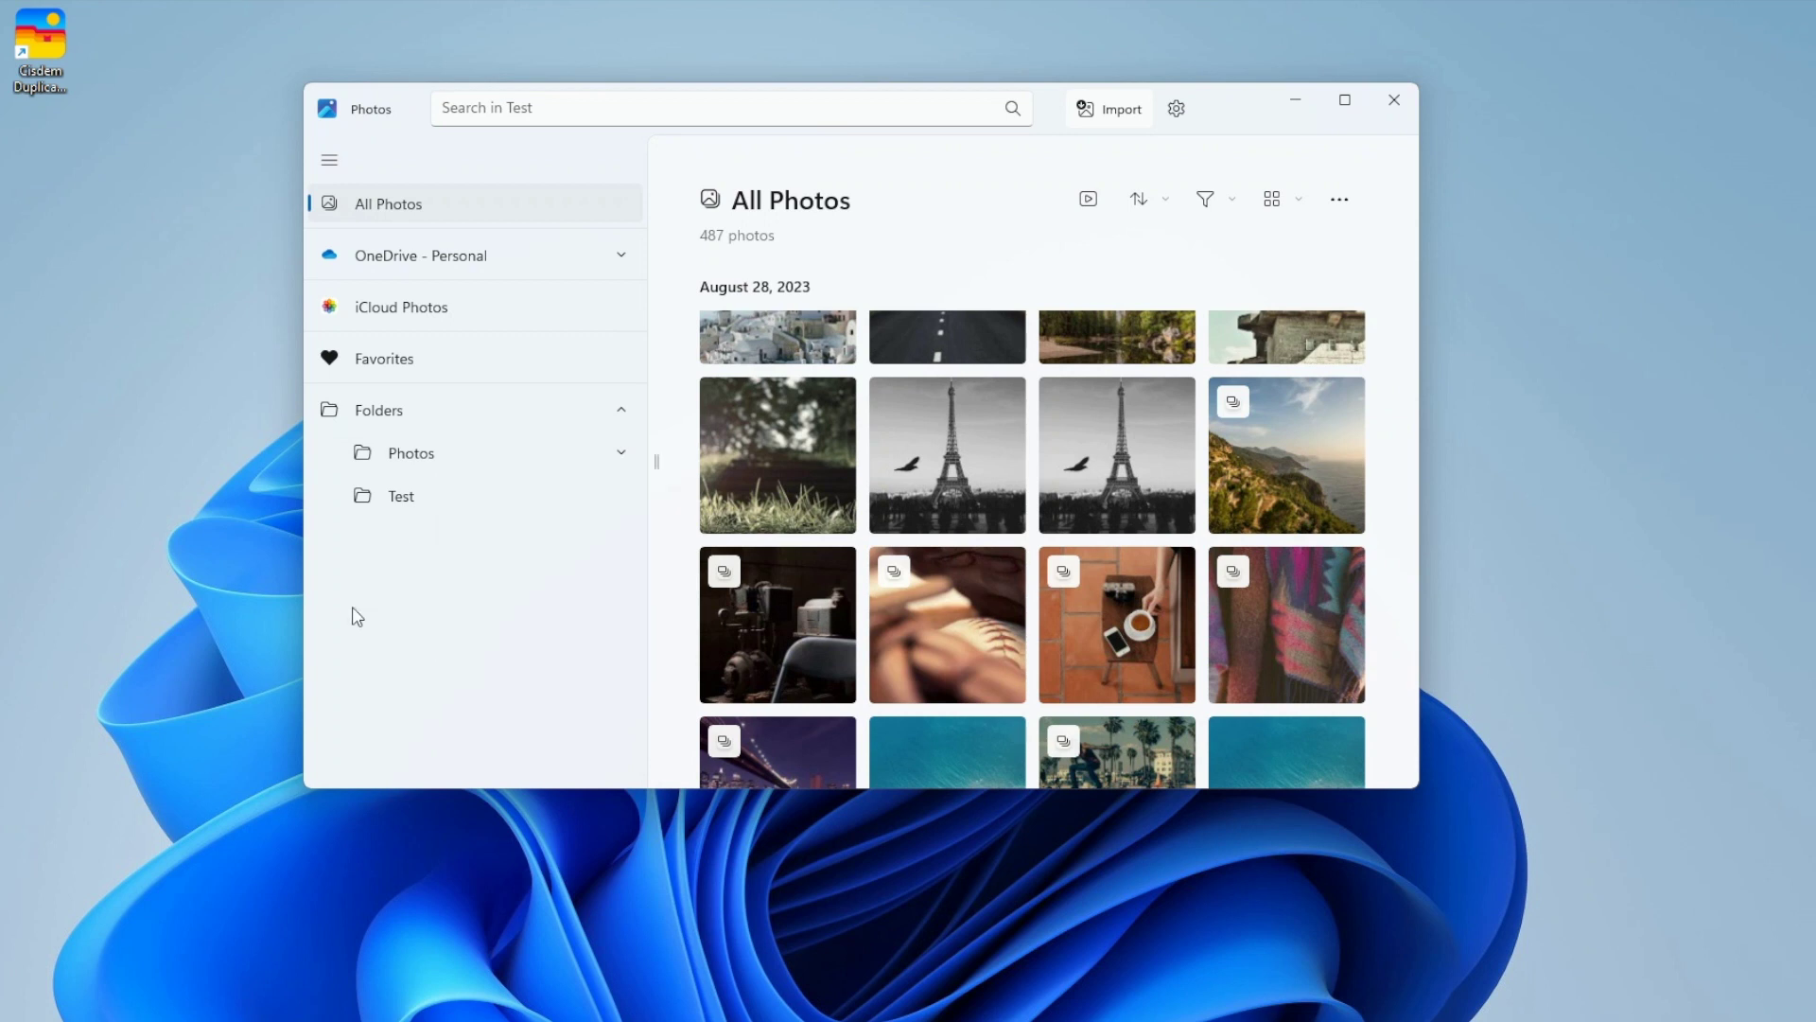
double_click(30, 38)
drag(913, 315, 1030, 218)
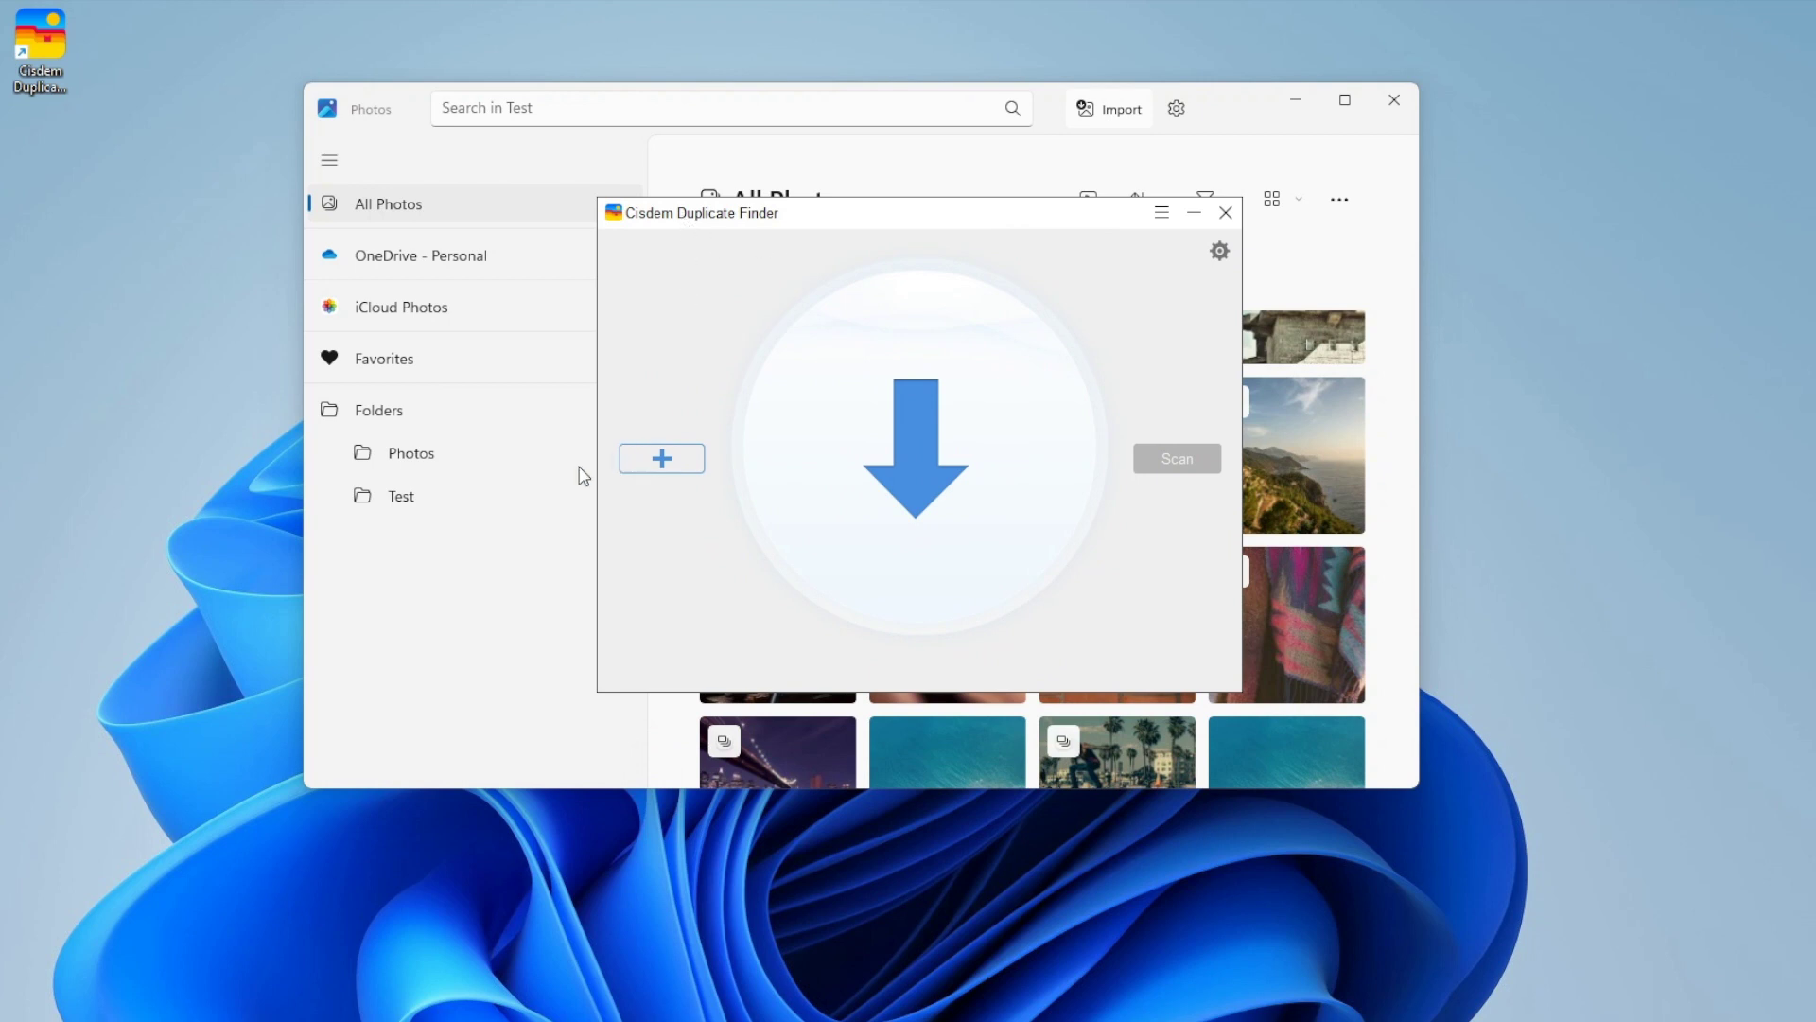
Open the Photos library folder in File Explorer and resize the window beside Cisdem
right_click(417, 463)
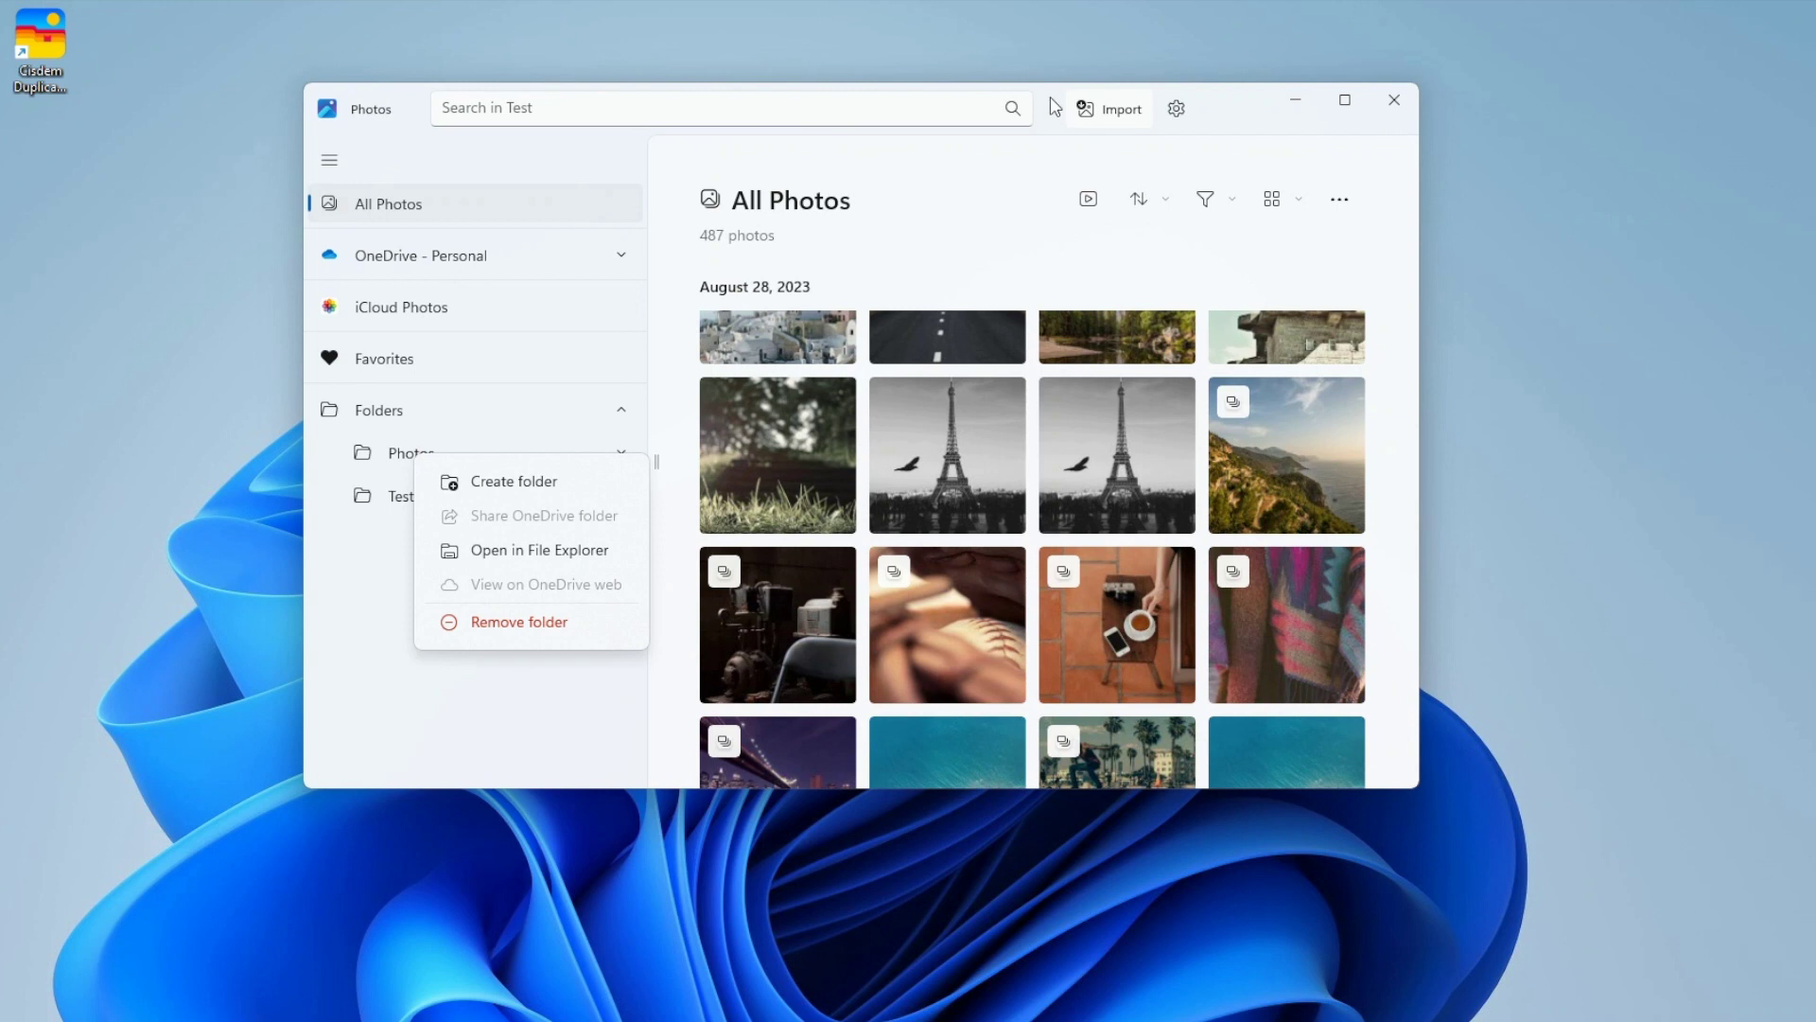
click(515, 551)
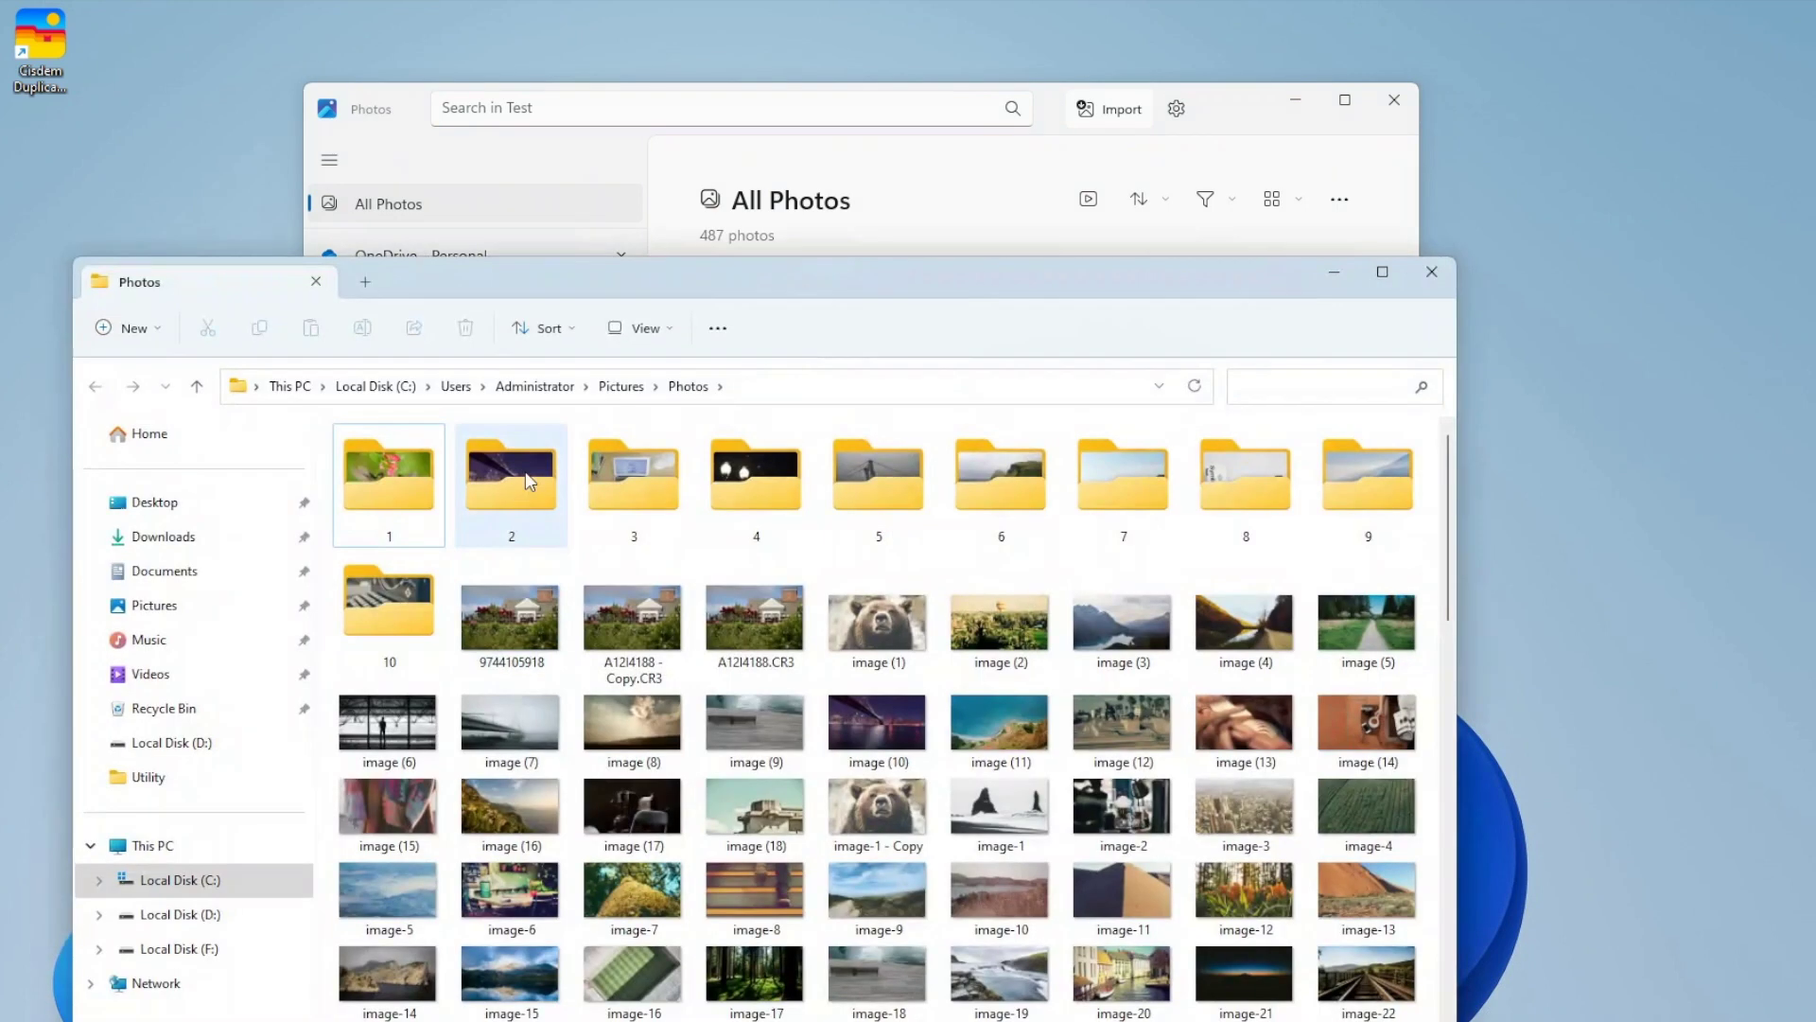
drag(884, 284, 1044, 161)
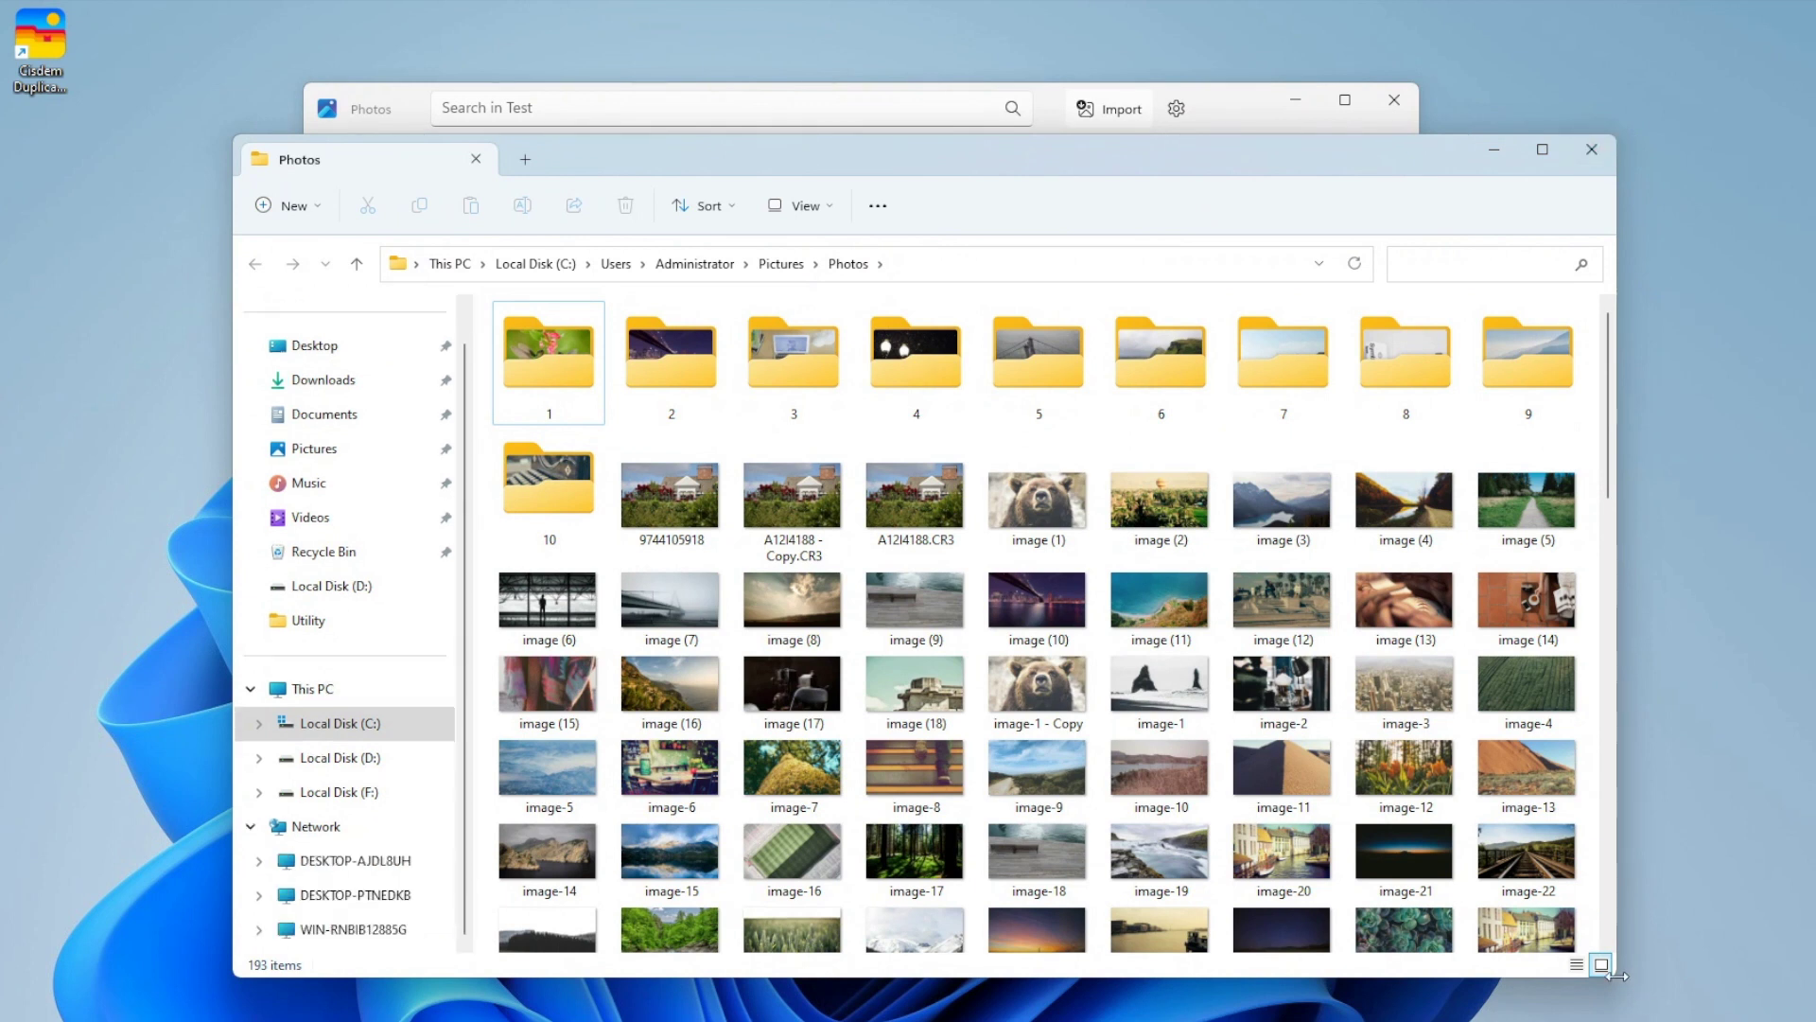
drag(1615, 980, 1291, 762)
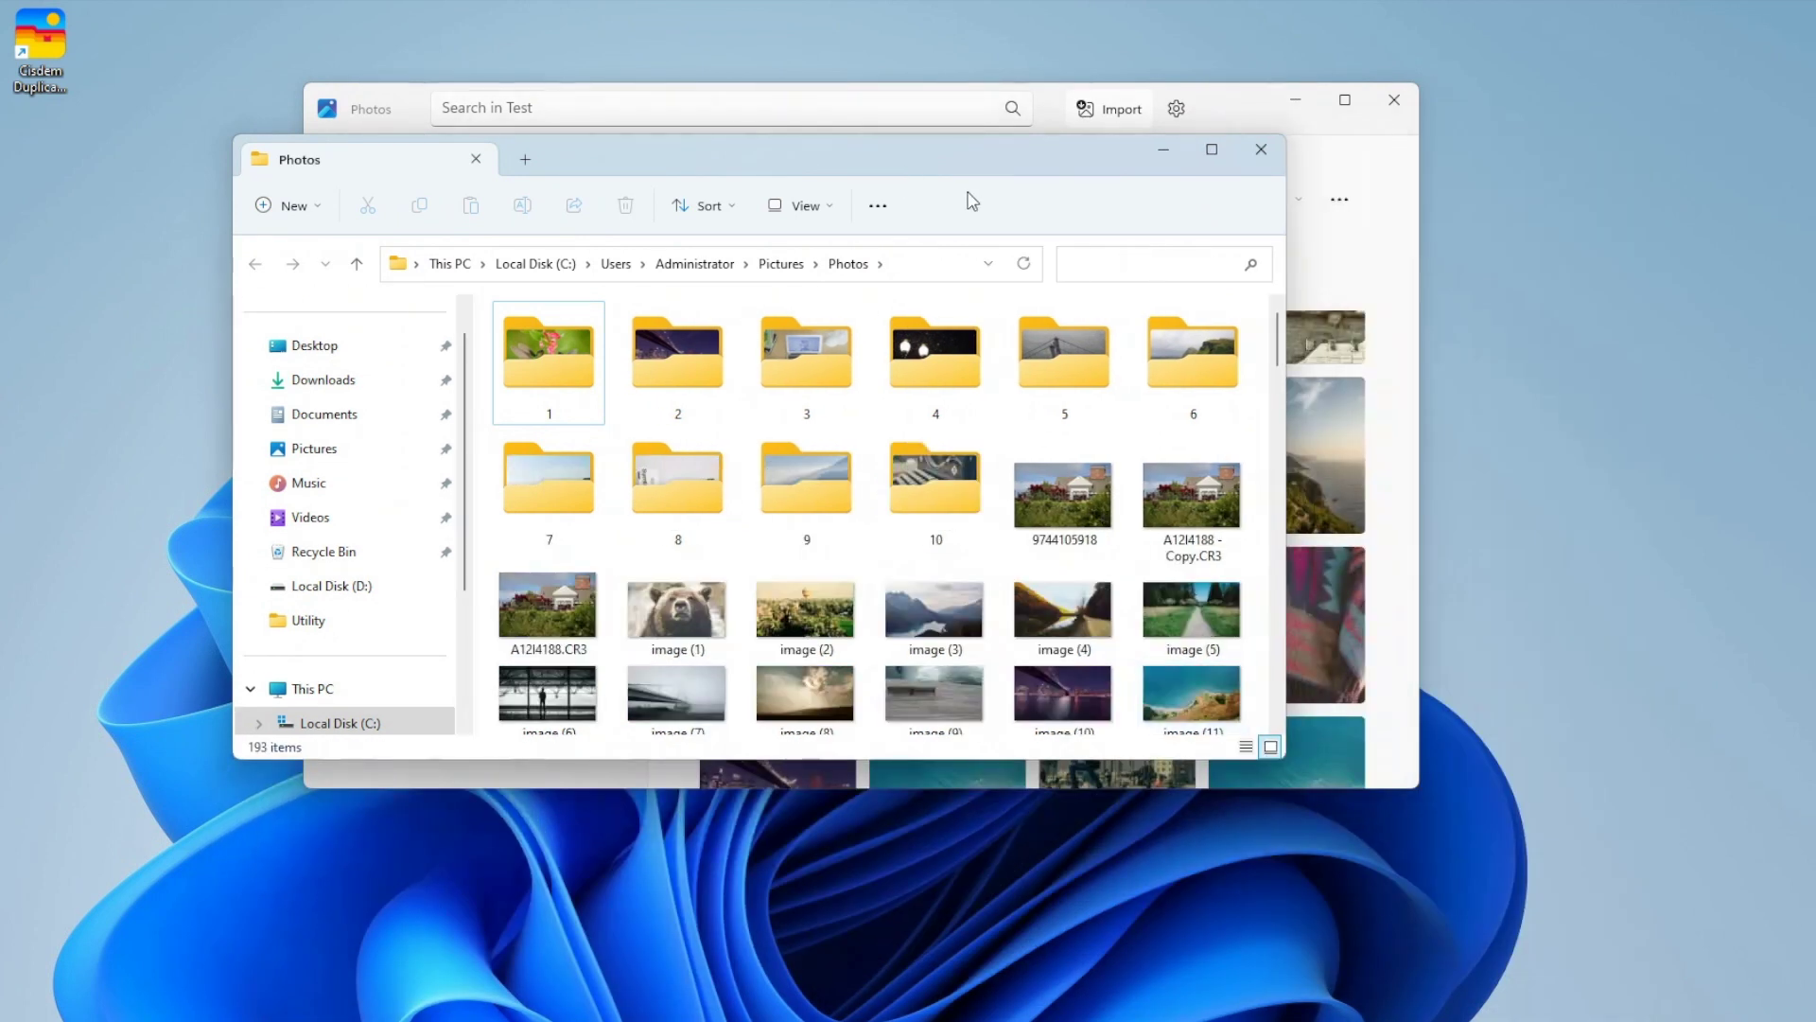
Go up to Pictures and drag the Photos folder onto Cisdem's drop area
drag(961, 171, 1026, 169)
click(848, 264)
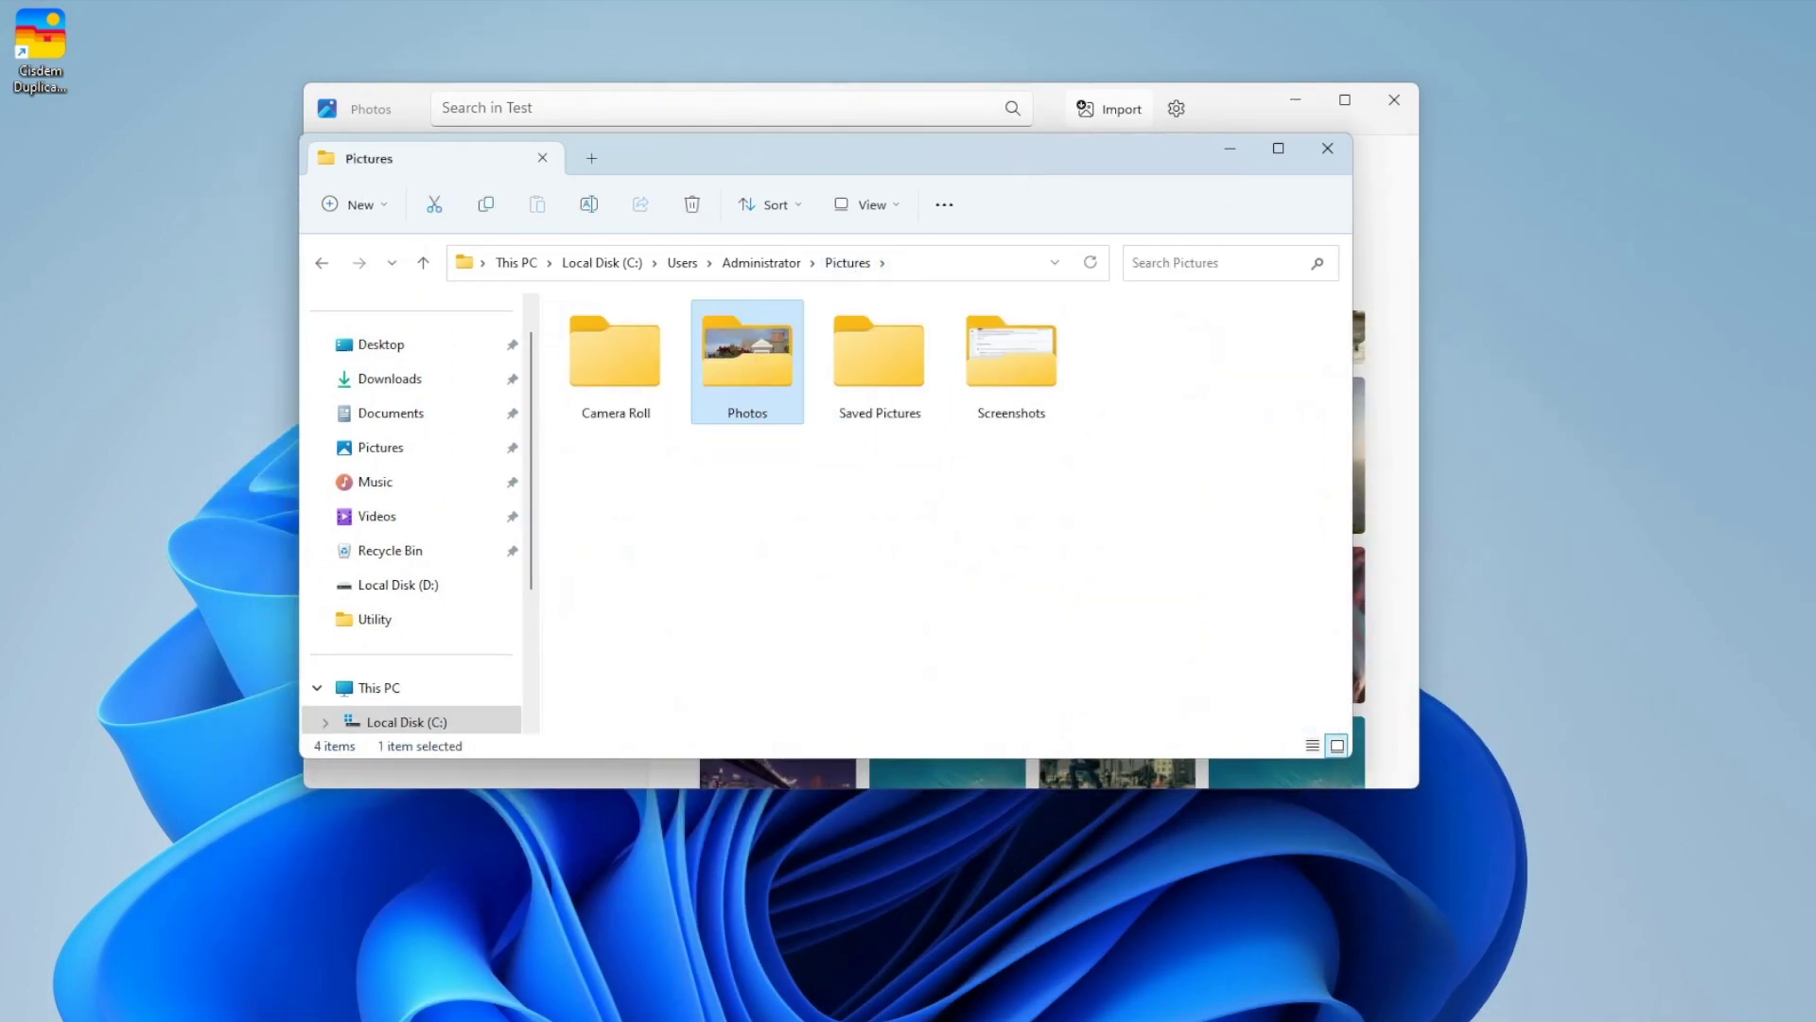
click(1237, 145)
drag(1237, 145, 1069, 172)
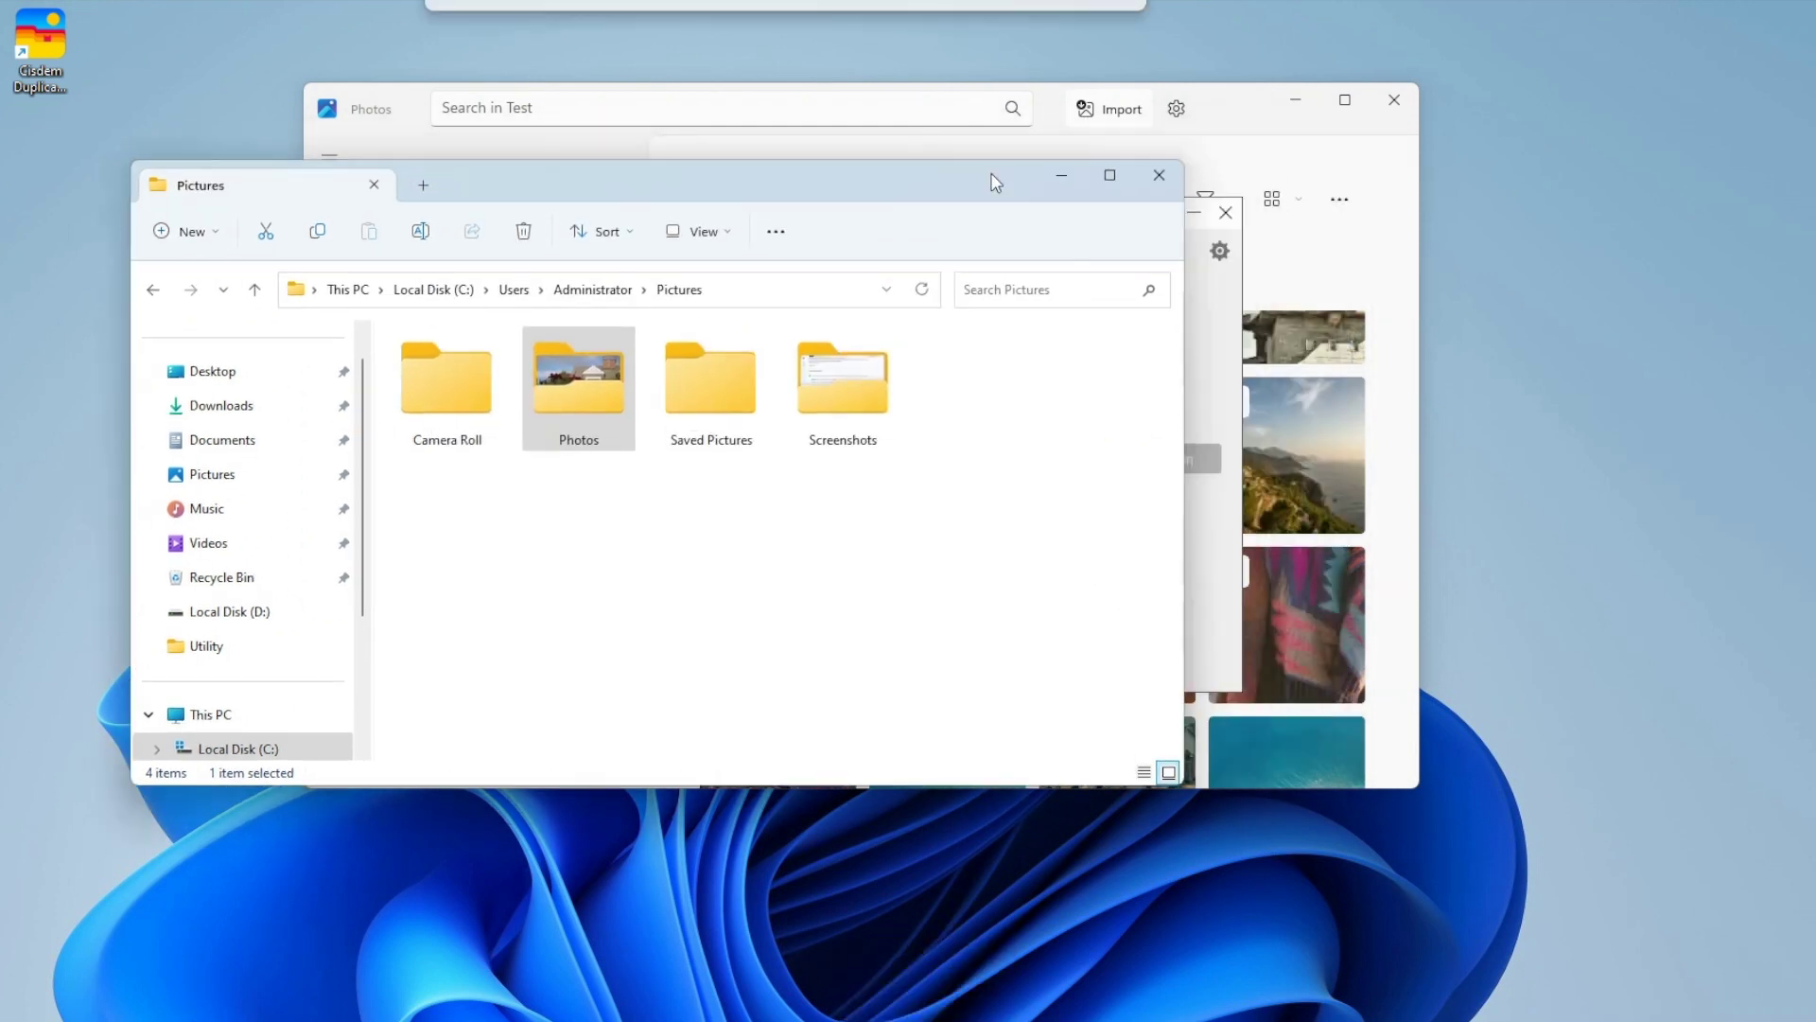
drag(615, 437, 856, 410)
Locate the Test folder on the Desktop, drag it into Cisdem, and close Explorer
click(541, 499)
click(1107, 128)
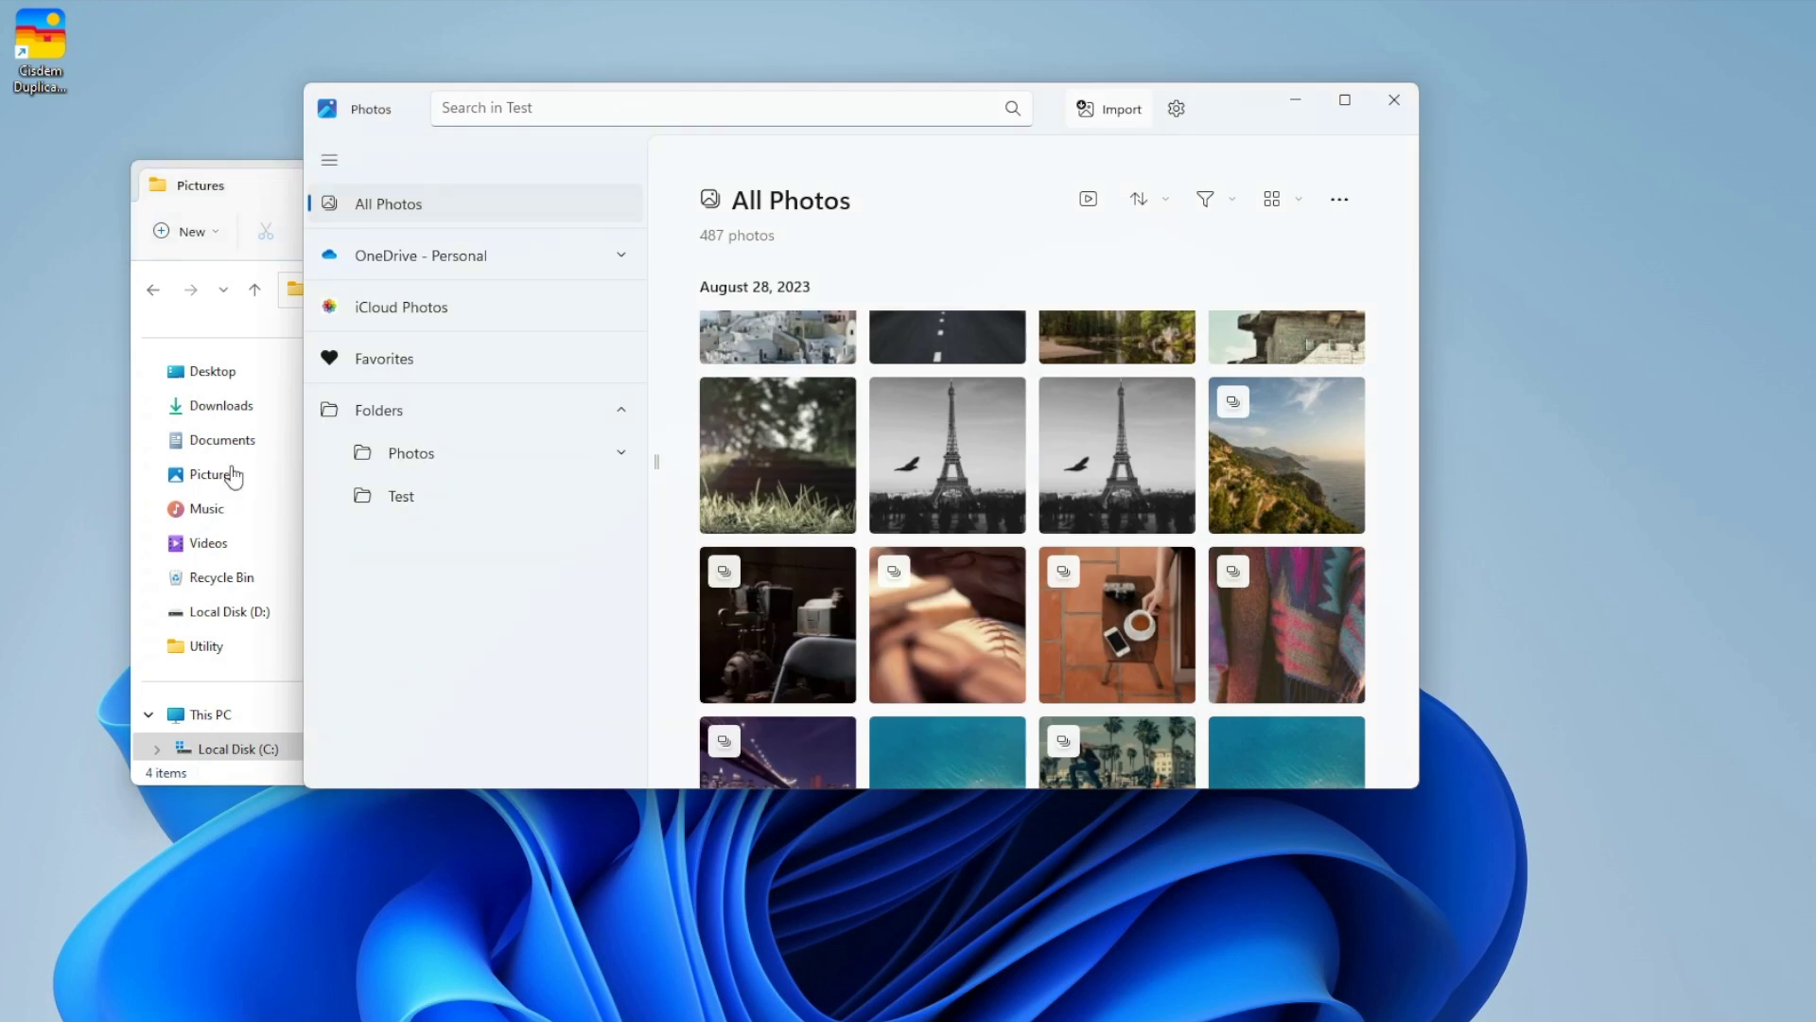
right_click(410, 500)
click(553, 605)
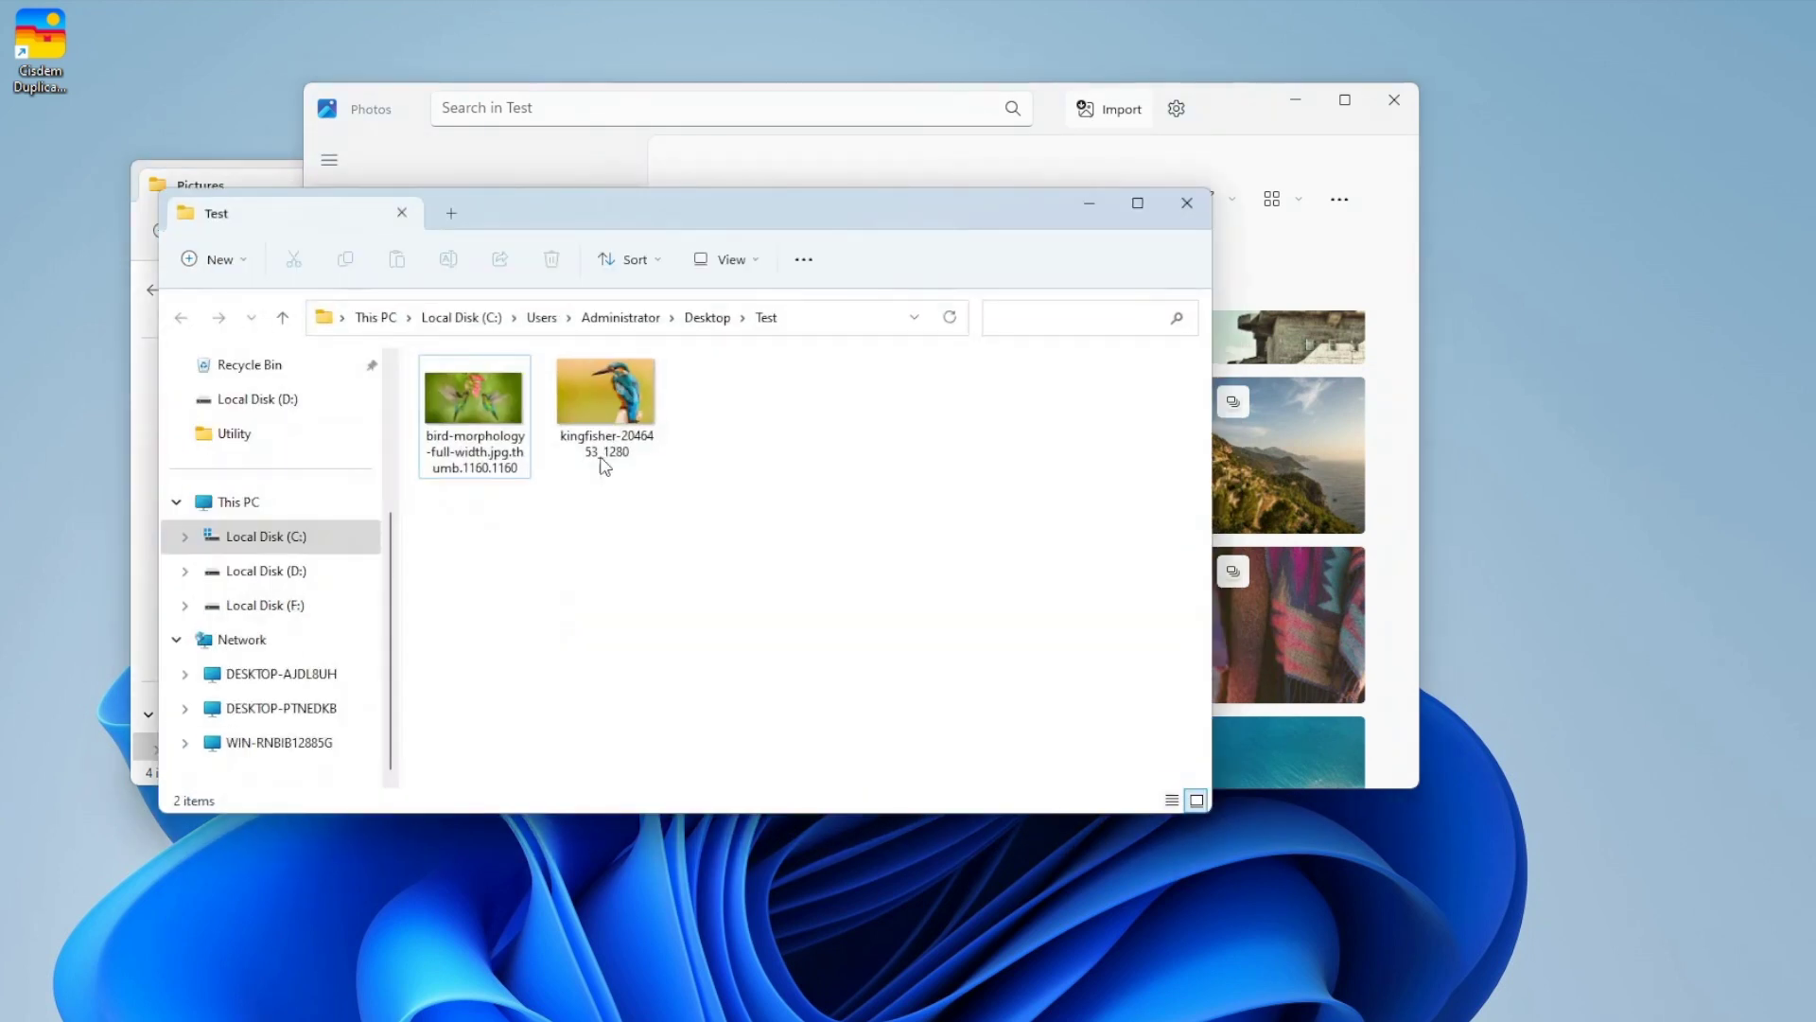
click(705, 318)
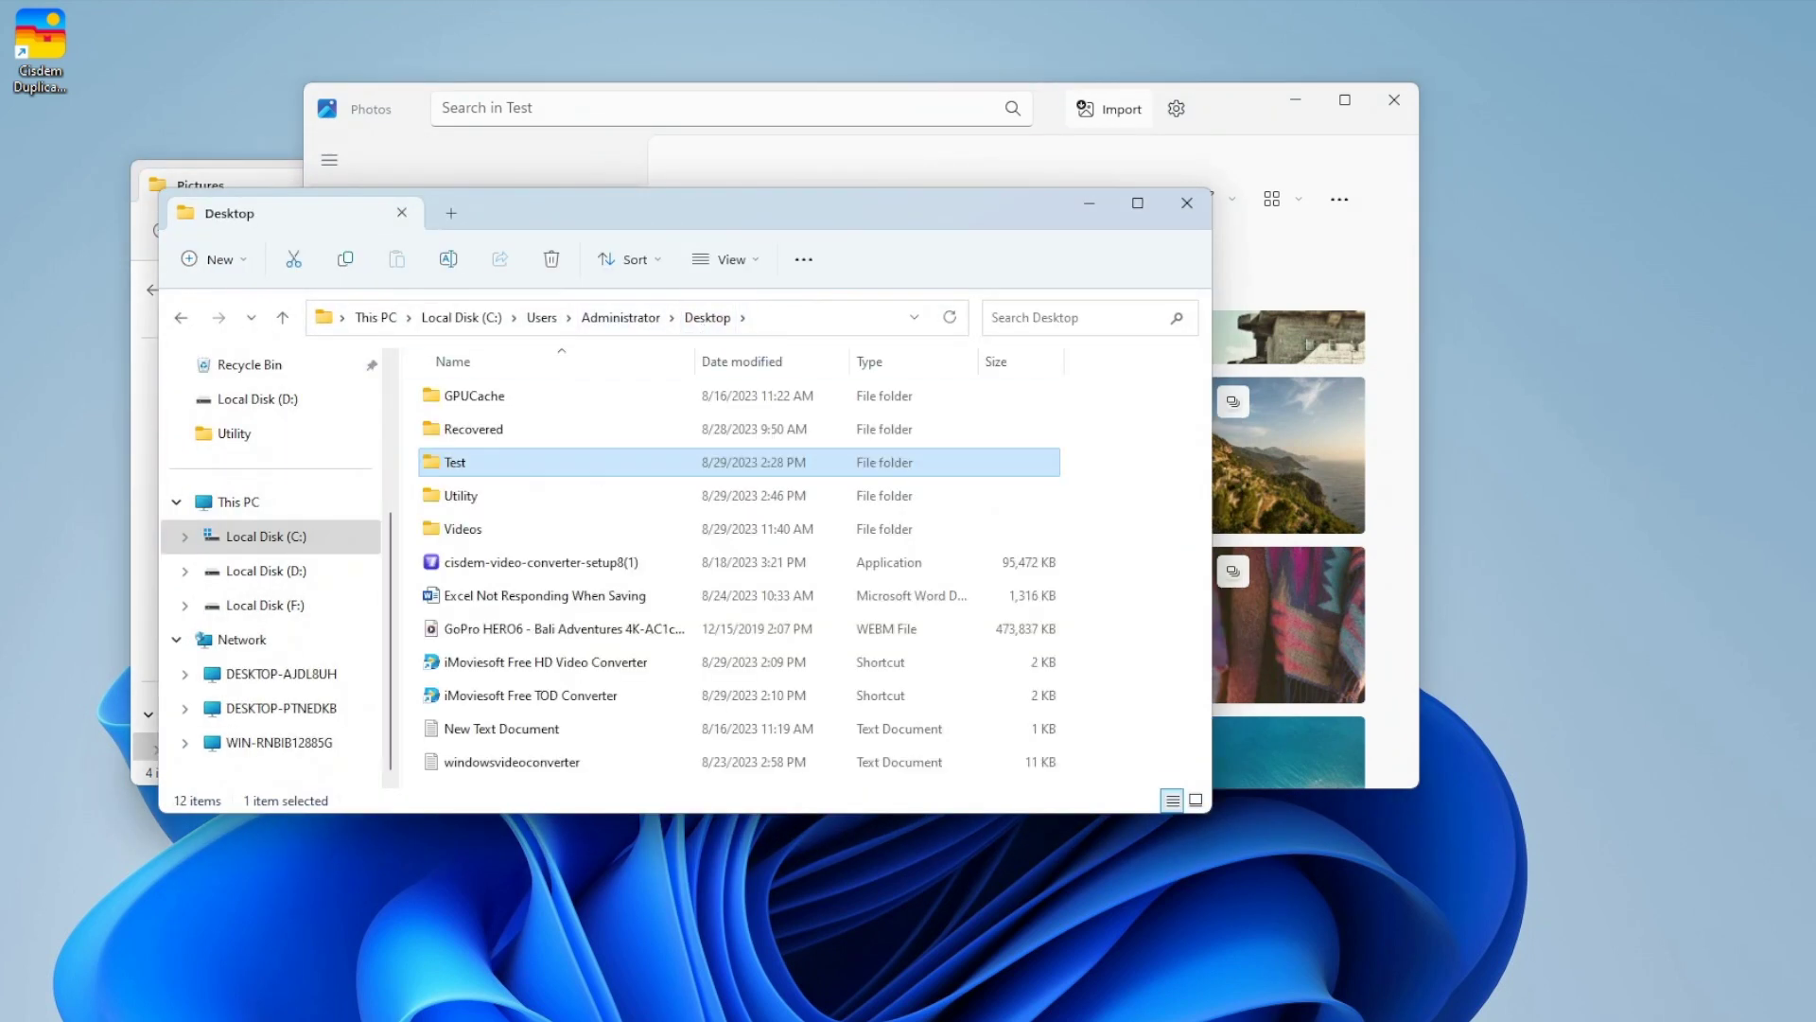
key(alt+Tab)
drag(458, 464, 1000, 437)
click(493, 217)
click(1189, 210)
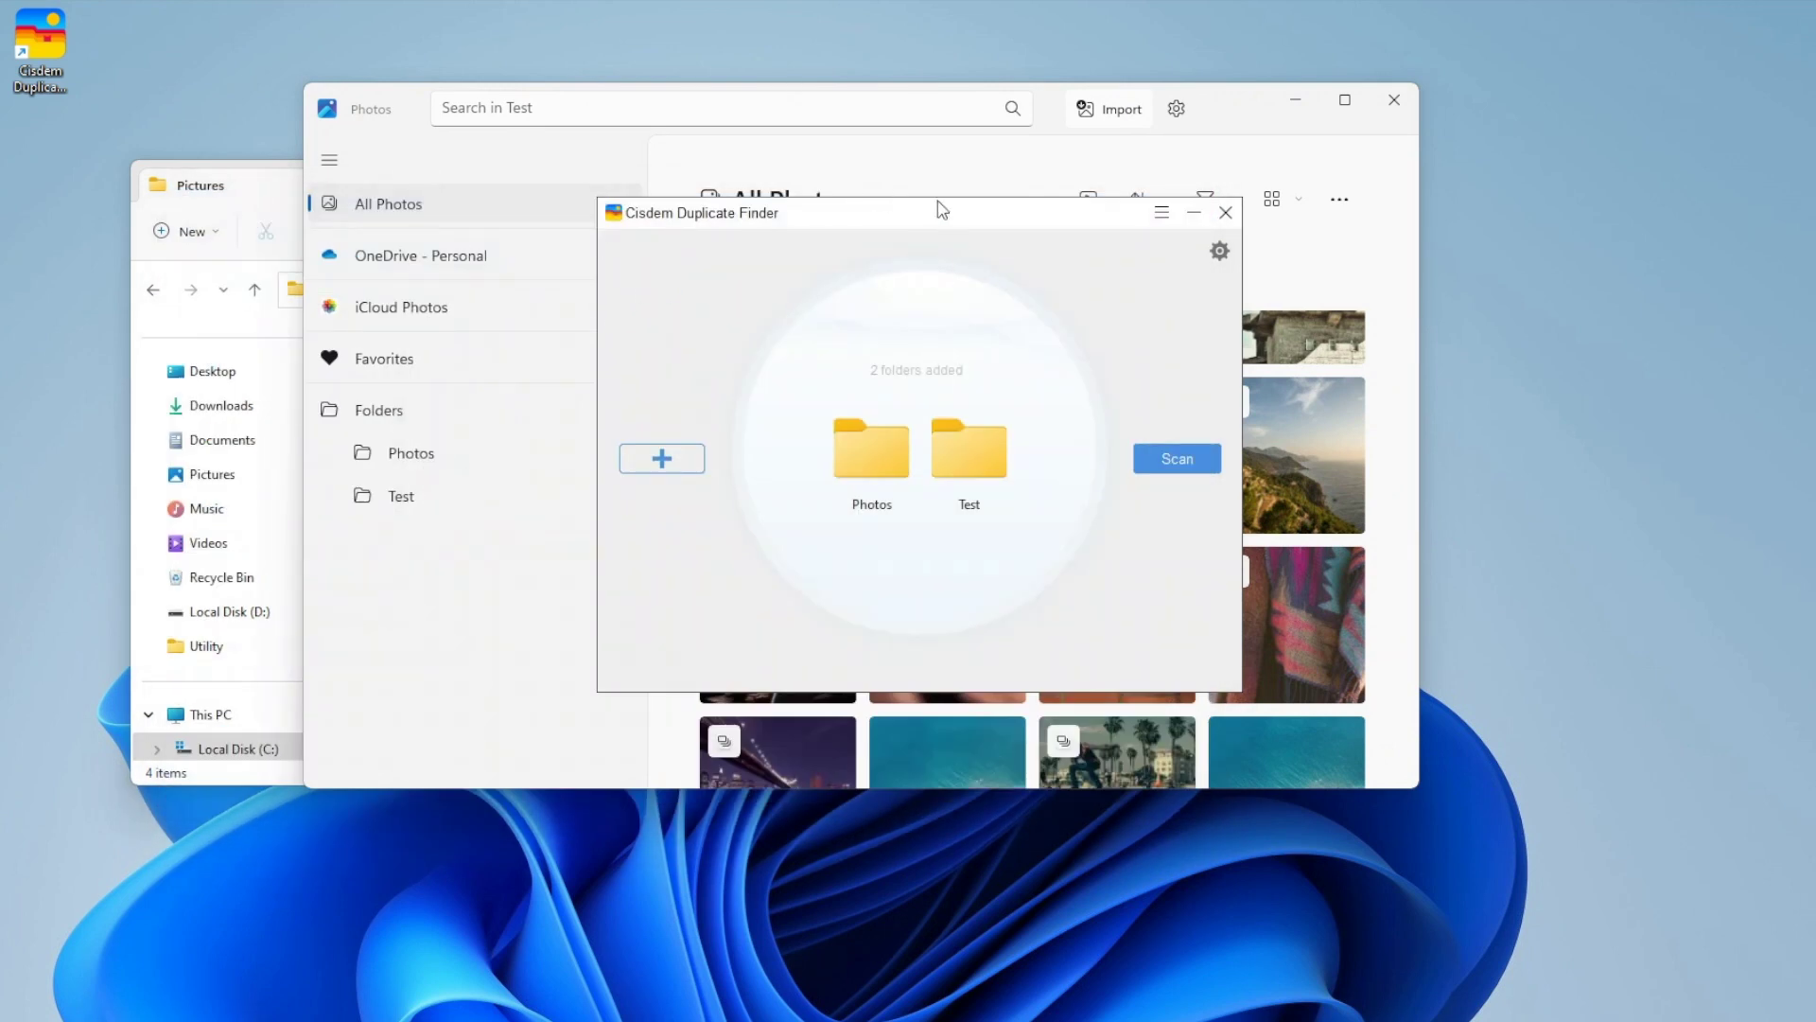
Open Cisdem's Settings from the gear icon, showing General options like Move to Recycle Bin
drag(941, 210, 908, 218)
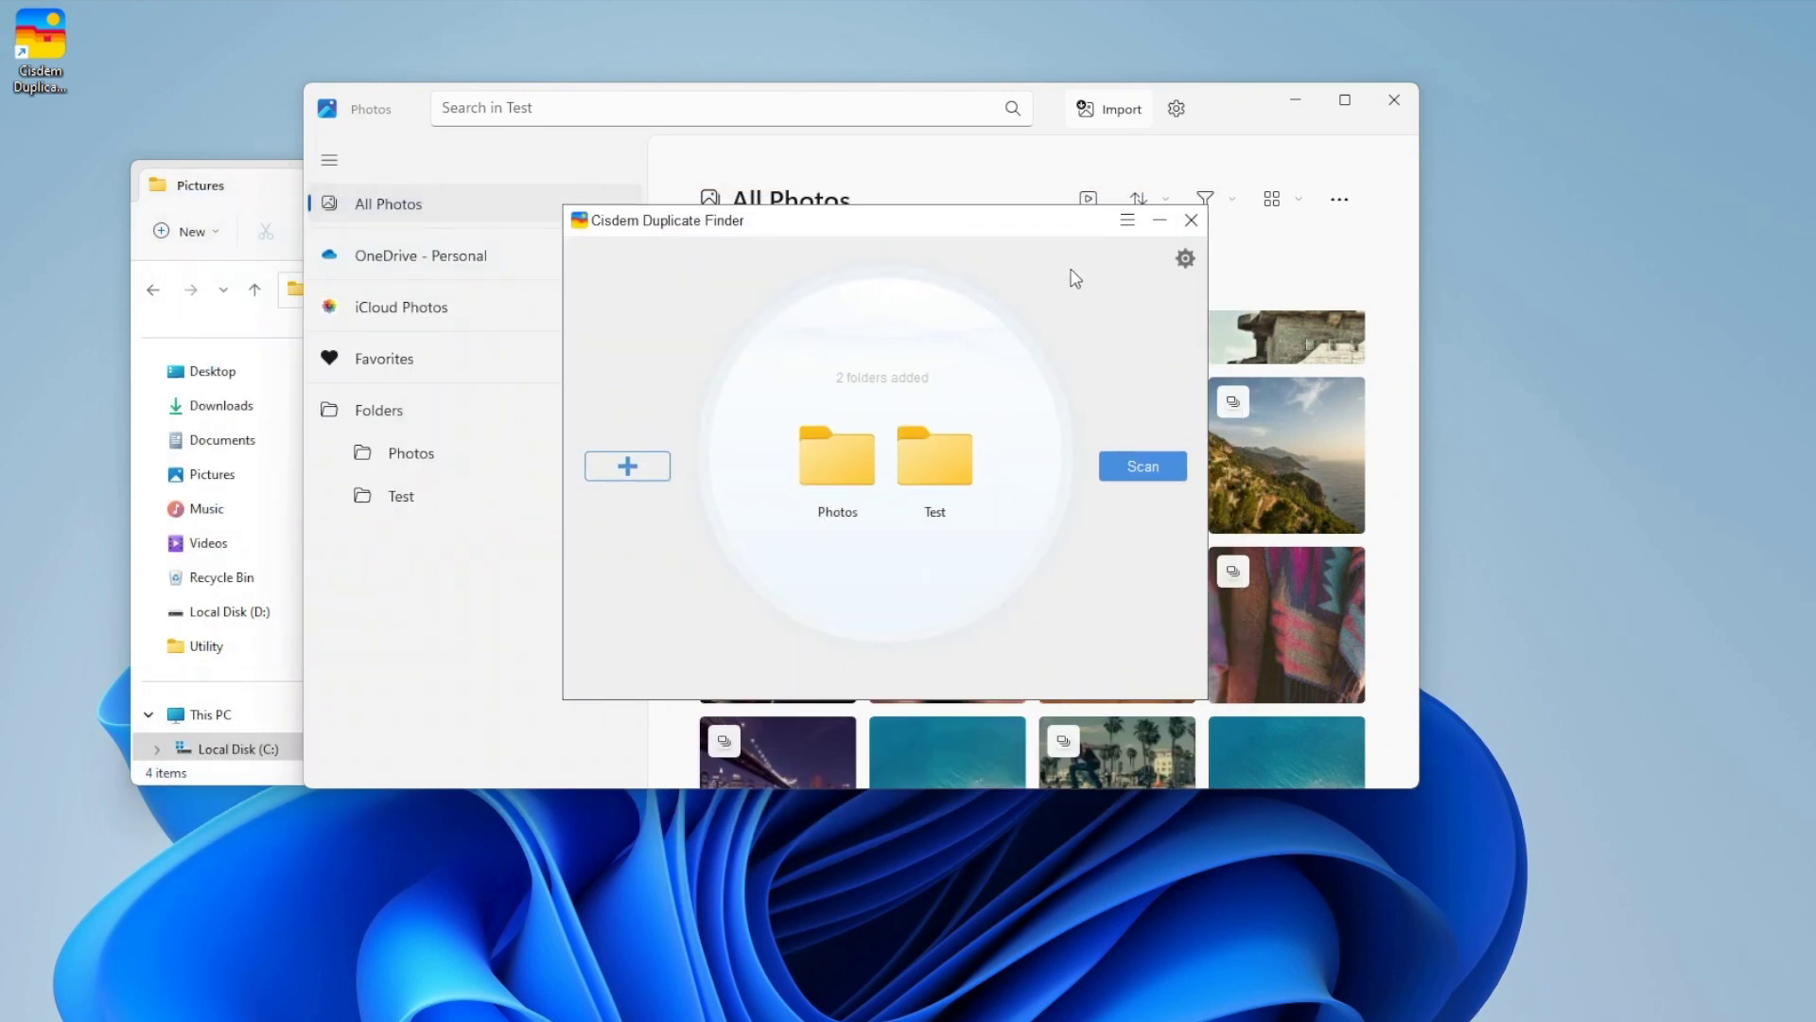
click(1185, 260)
drag(891, 238, 1015, 157)
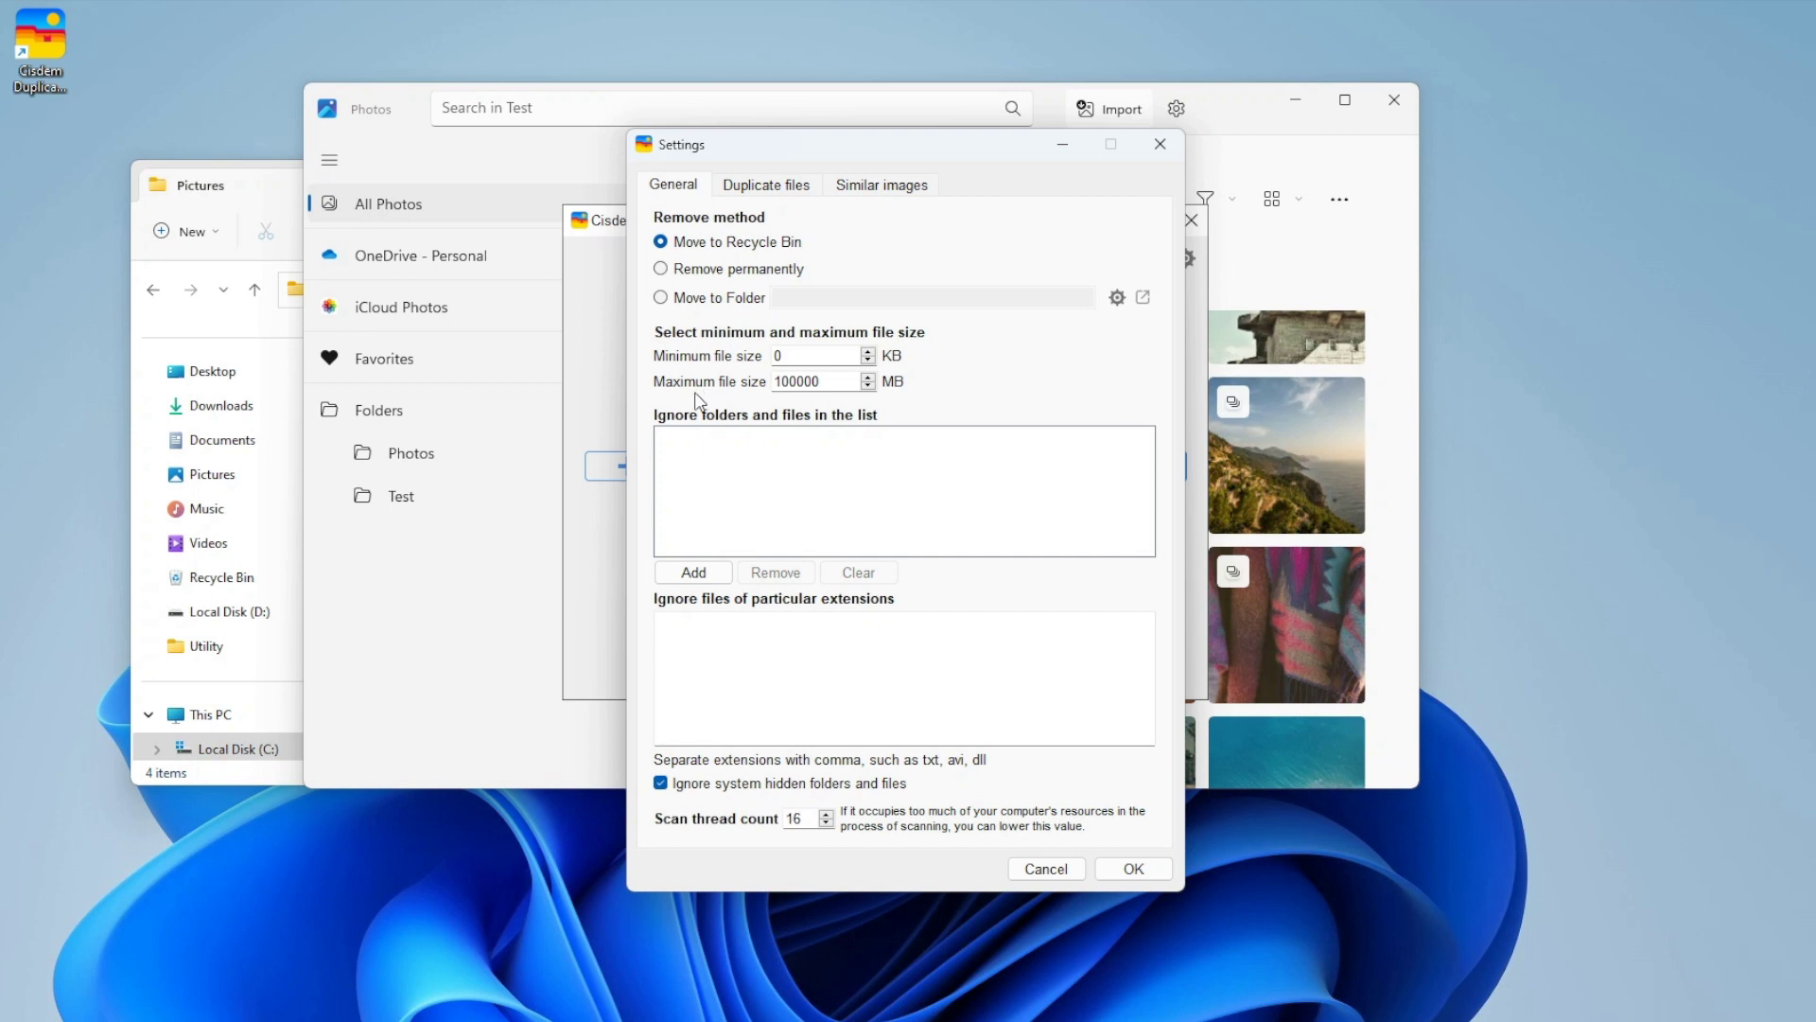
Start adding an ignored folder and browse into Local Disk (C:)
click(721, 580)
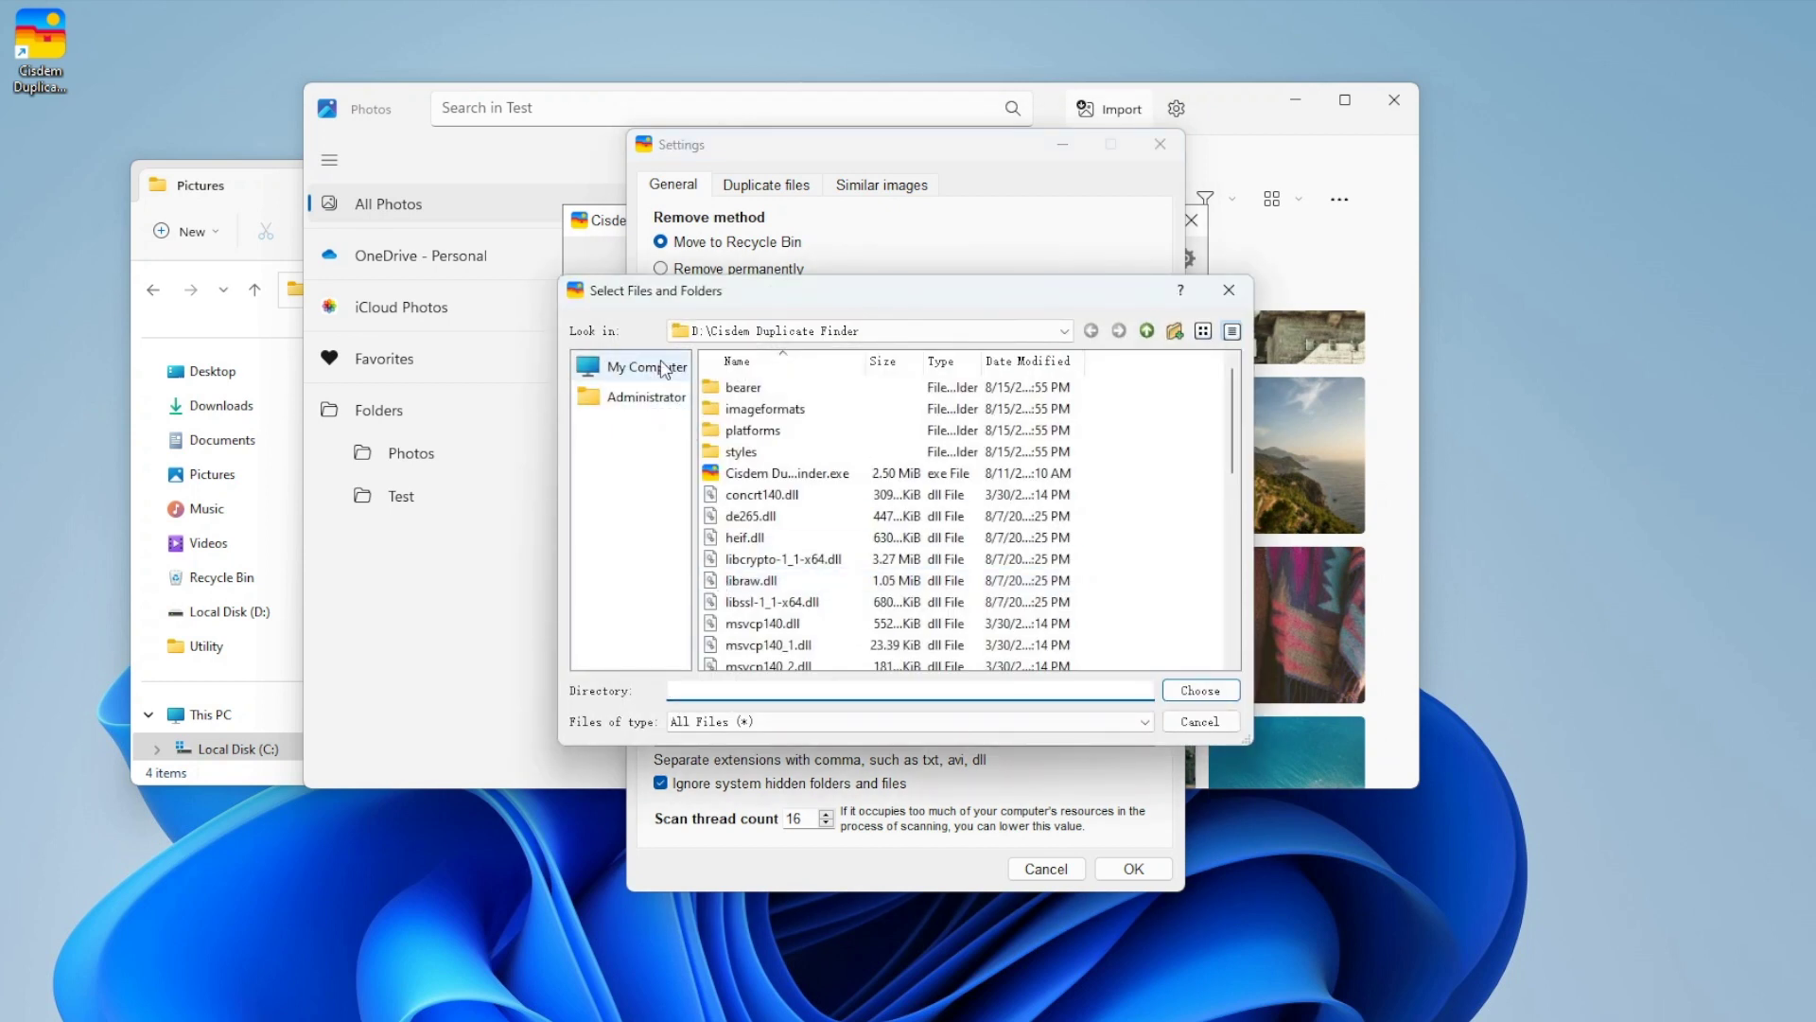
click(653, 368)
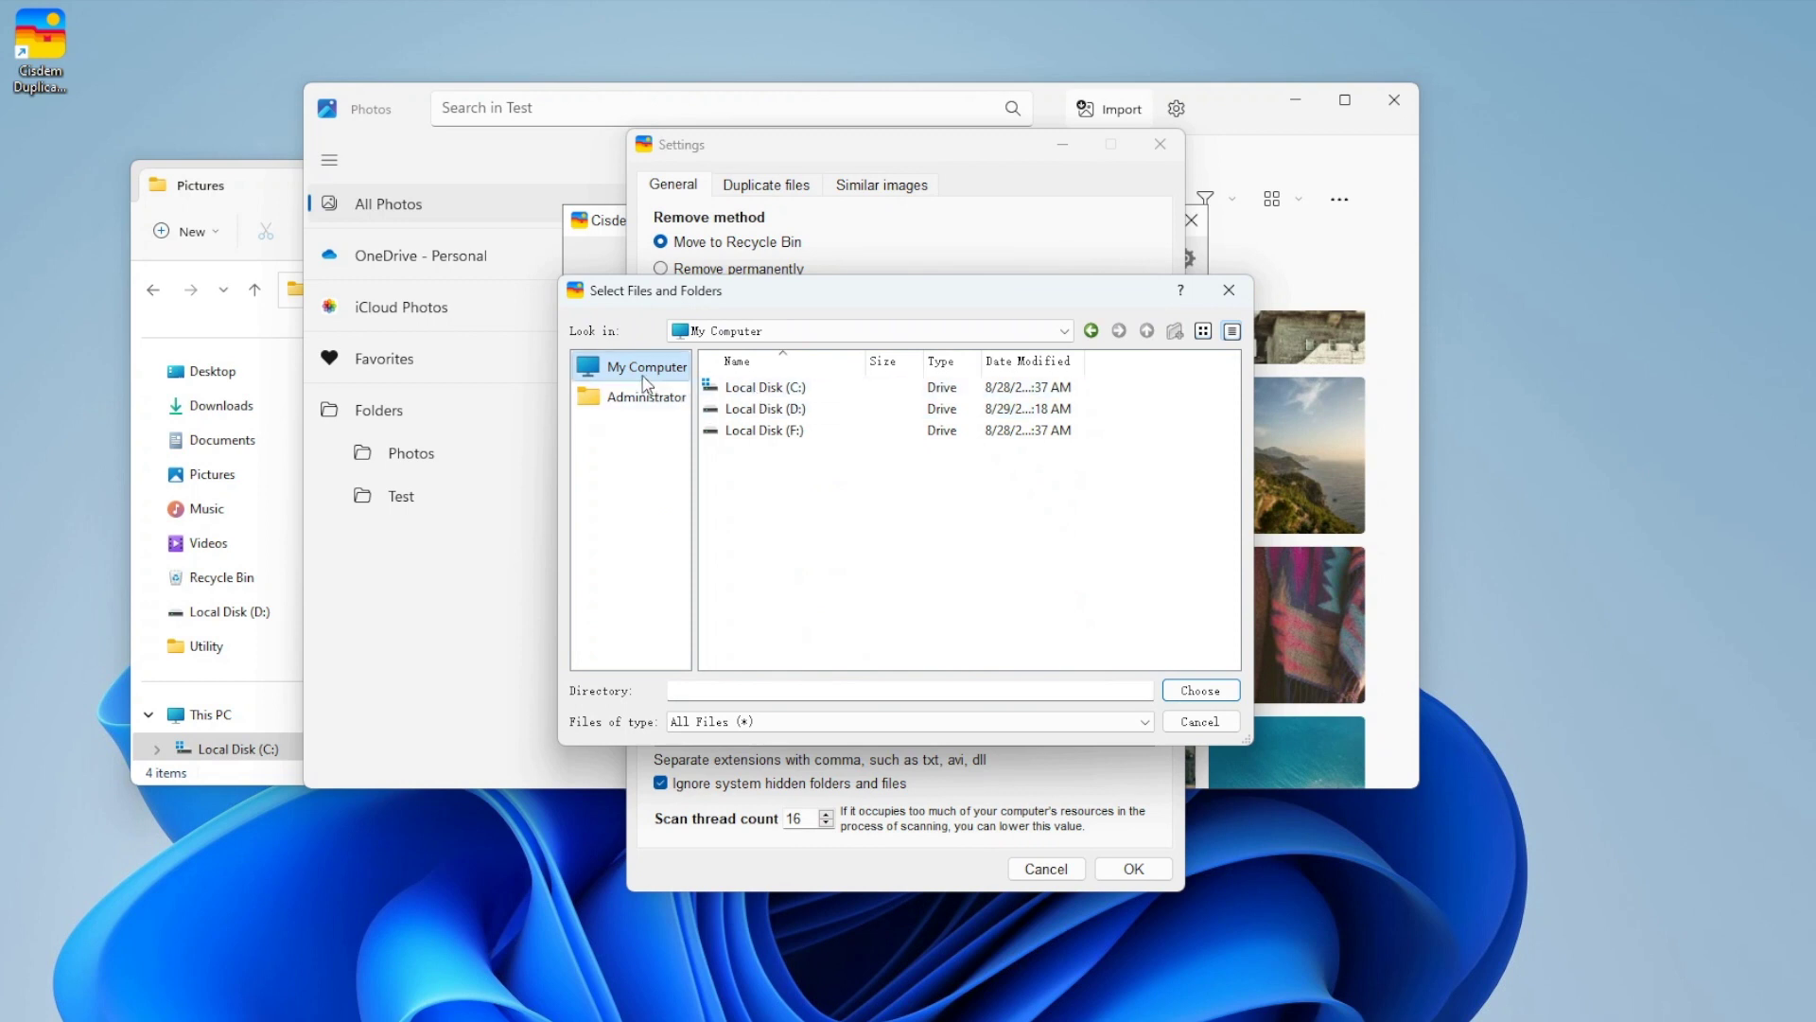
click(770, 390)
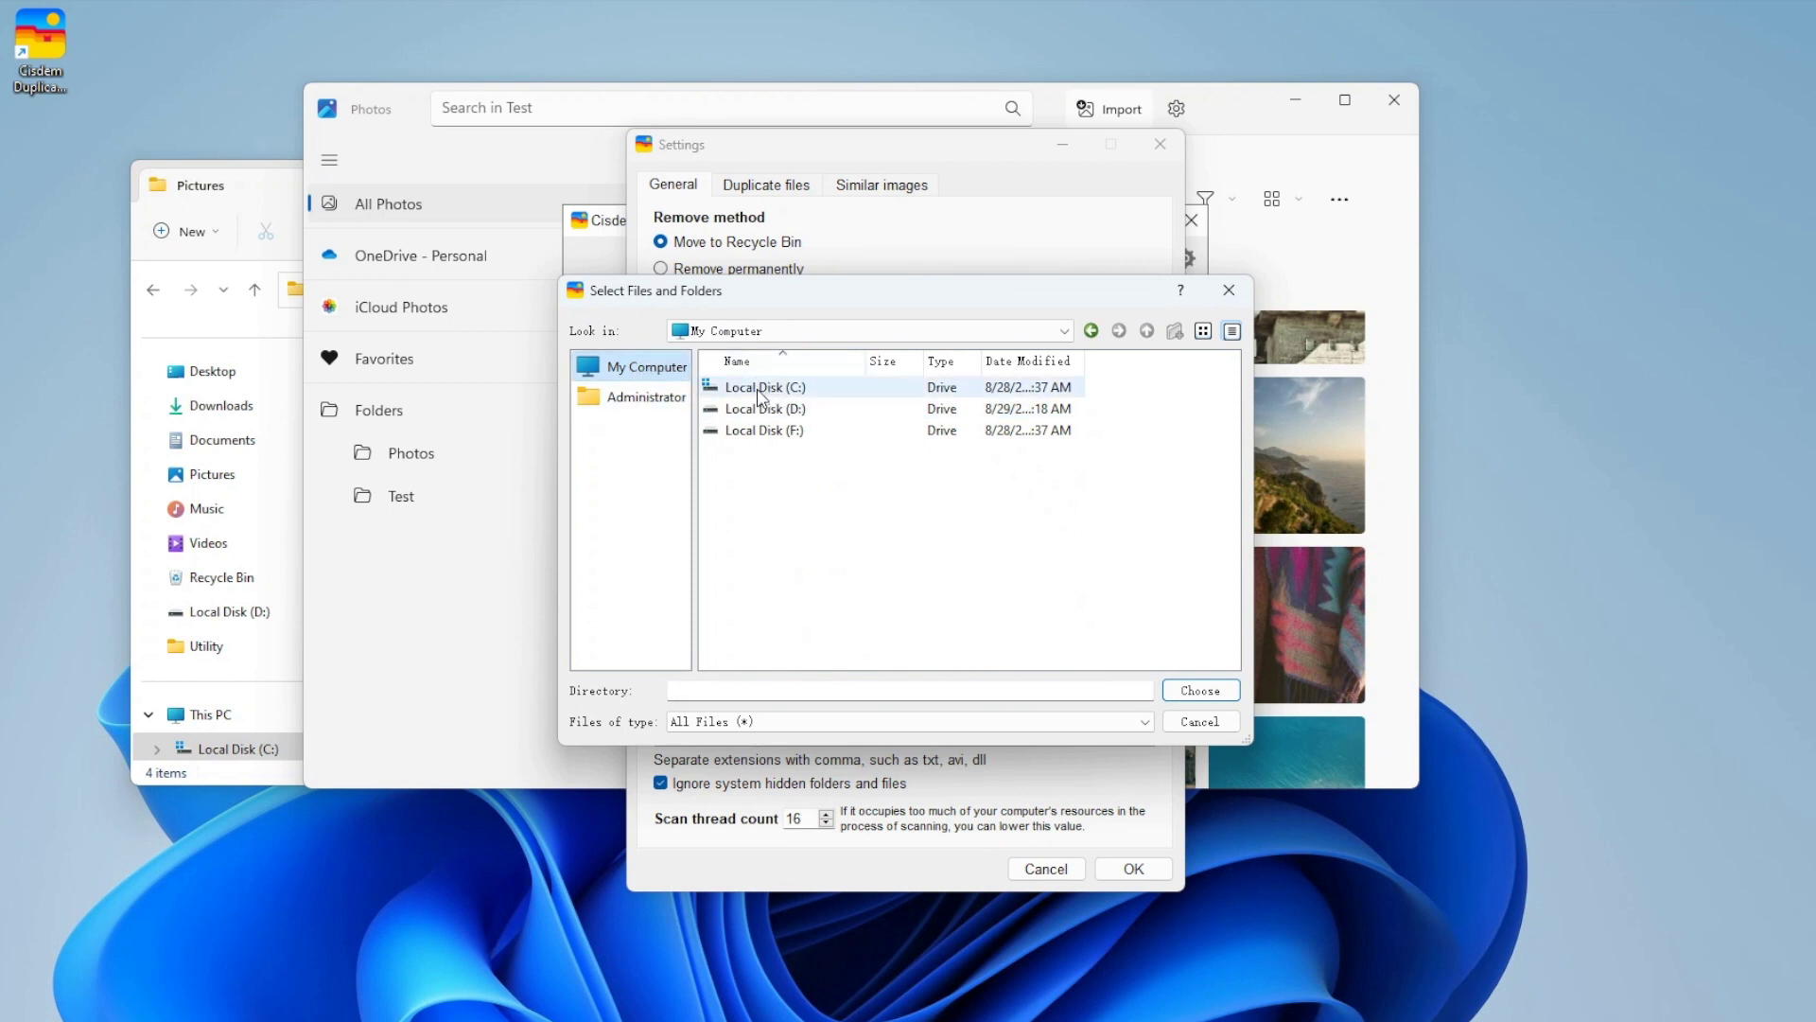
click(1091, 330)
scroll(788, 529, down, 3)
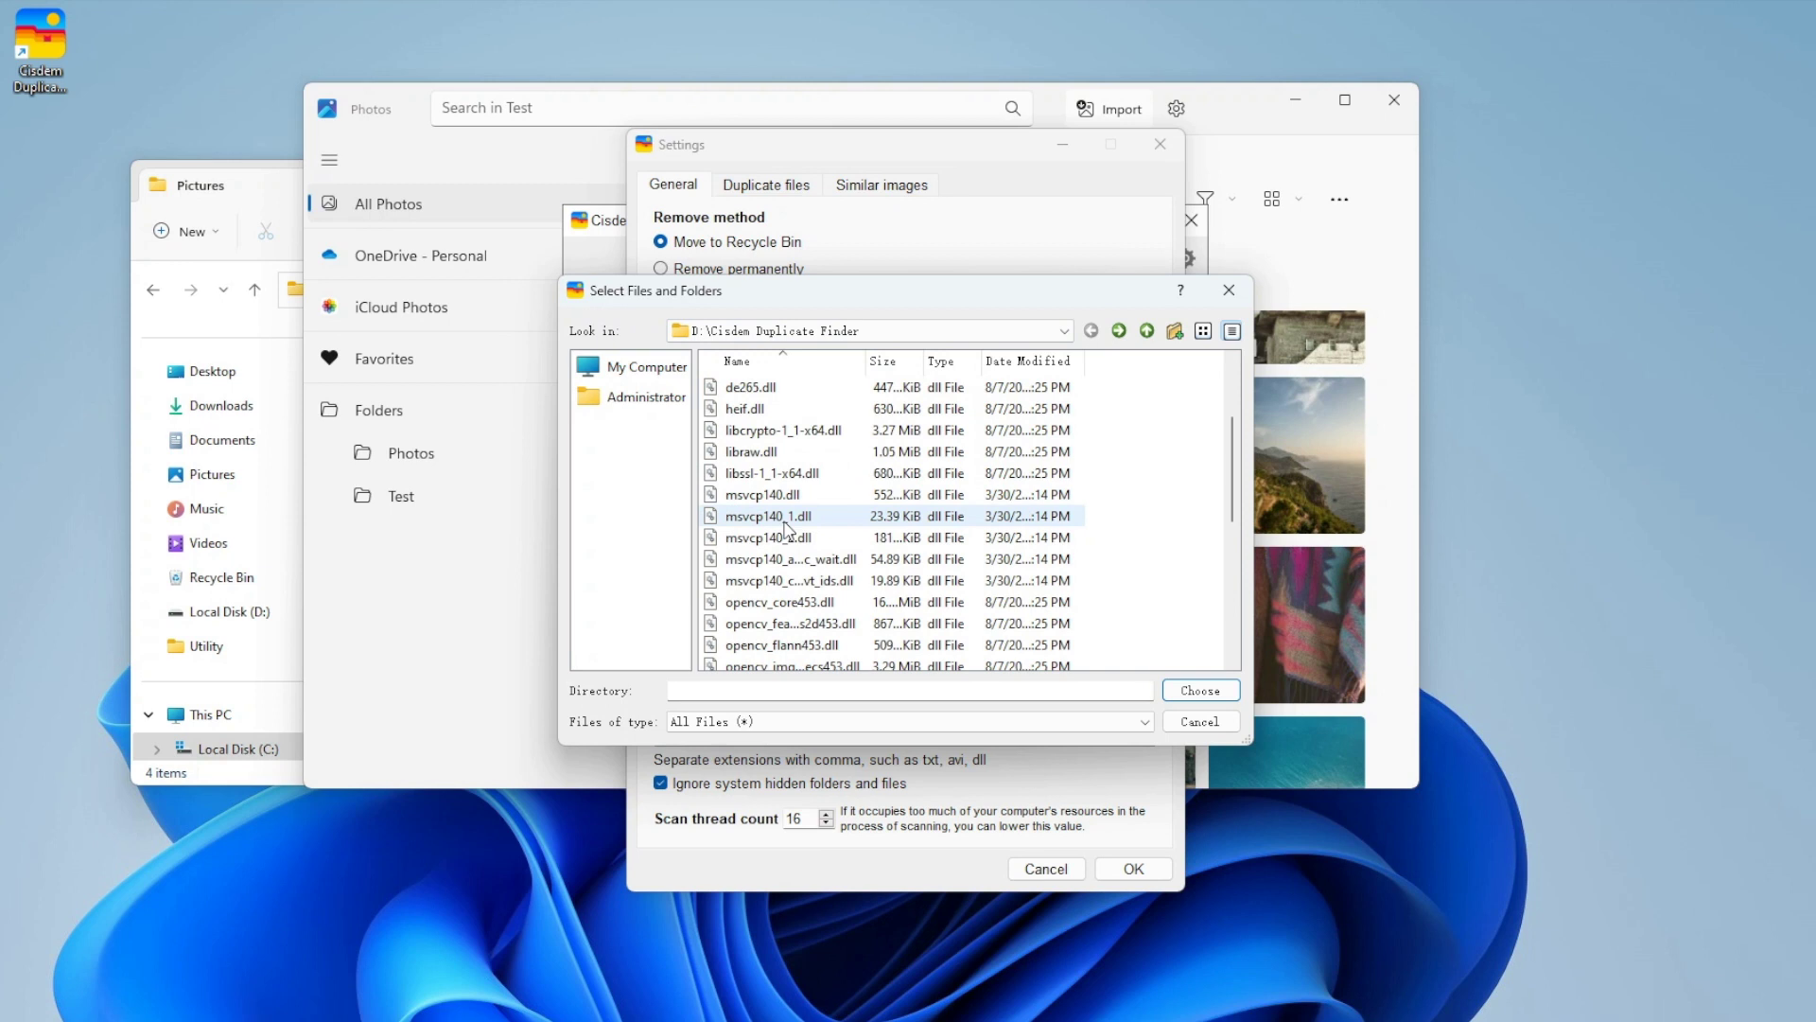
scroll(788, 529, down, 2)
scroll(788, 530, up, 3)
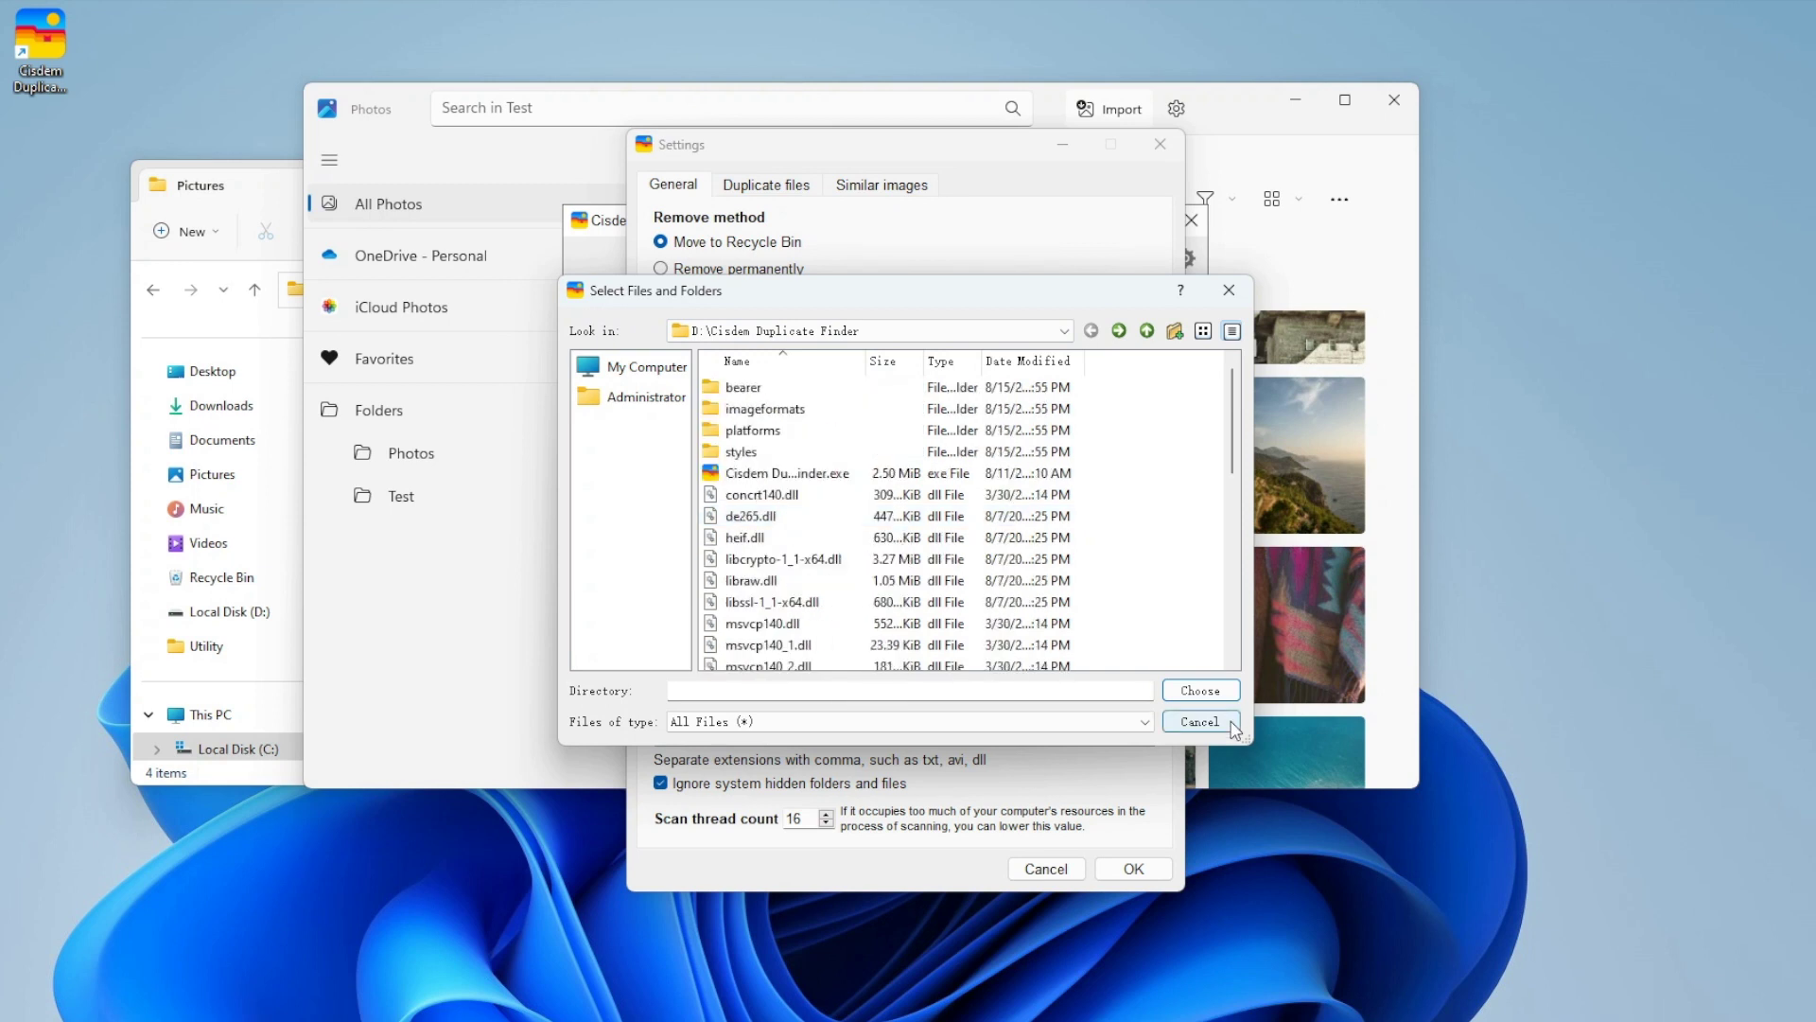
click(629, 367)
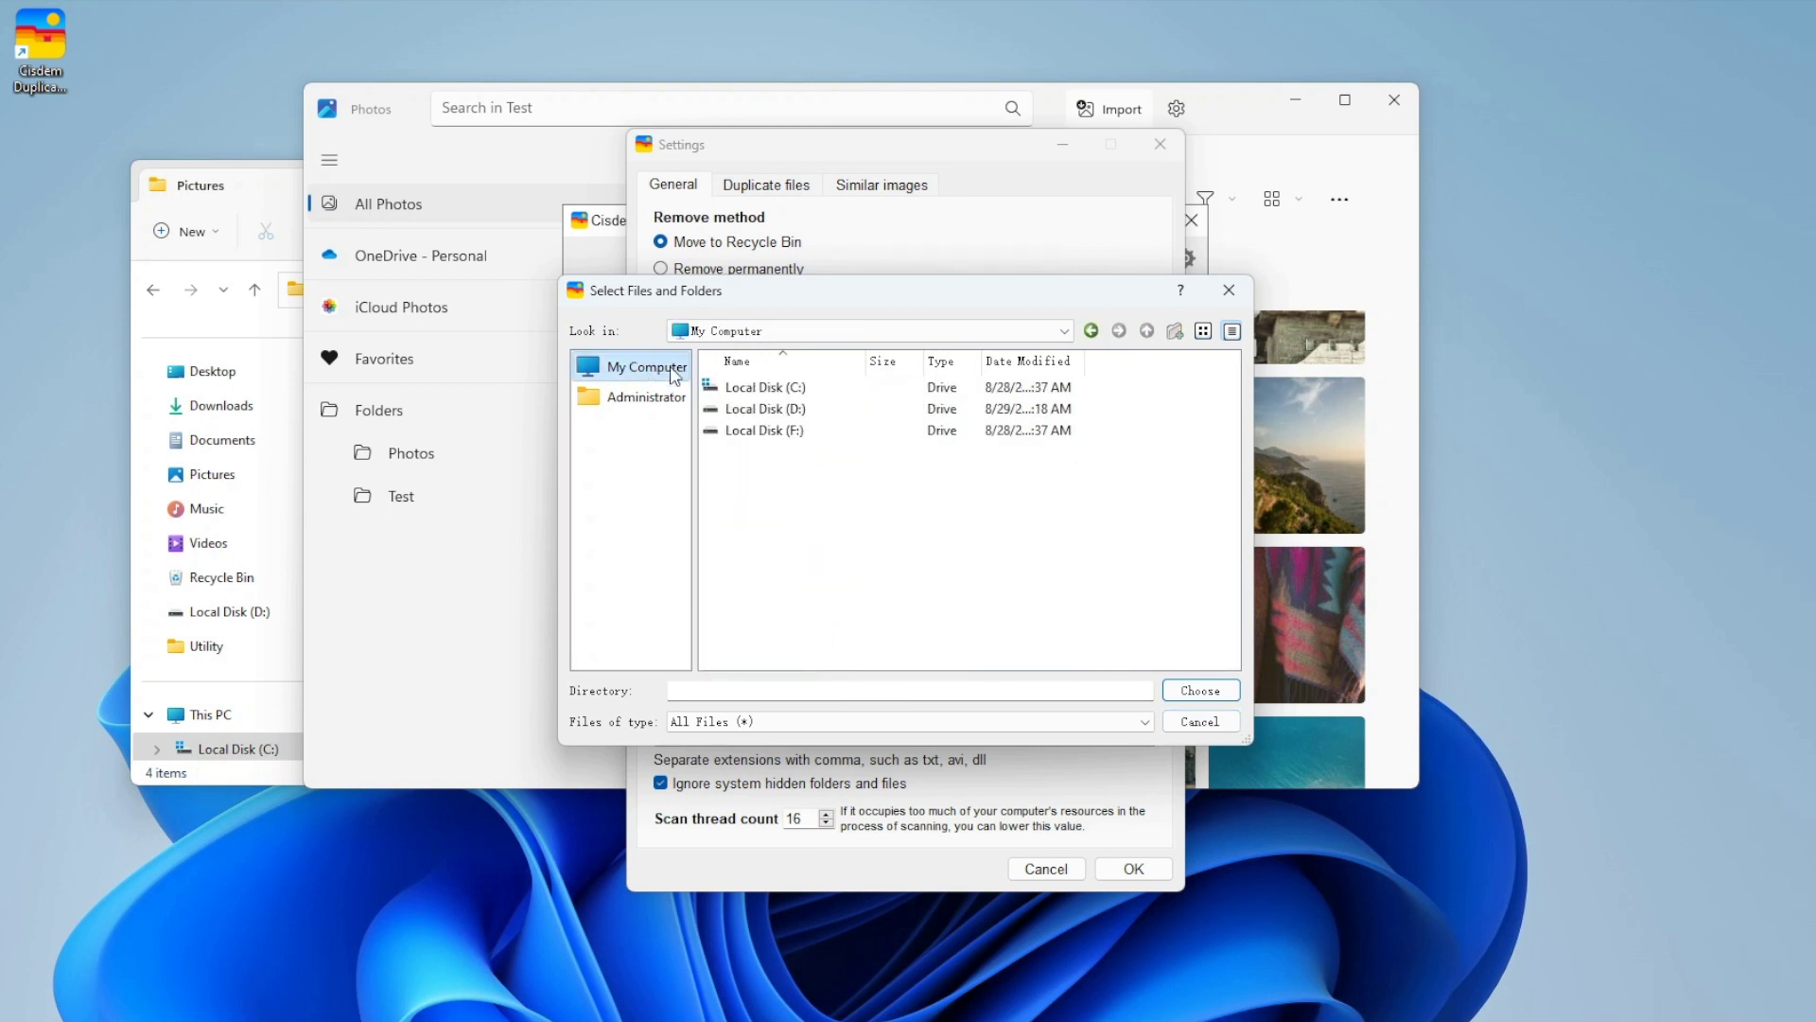
click(754, 391)
double_click(754, 392)
Navigate through Users to Desktop\Test and choose it for the ignore list
double_click(744, 487)
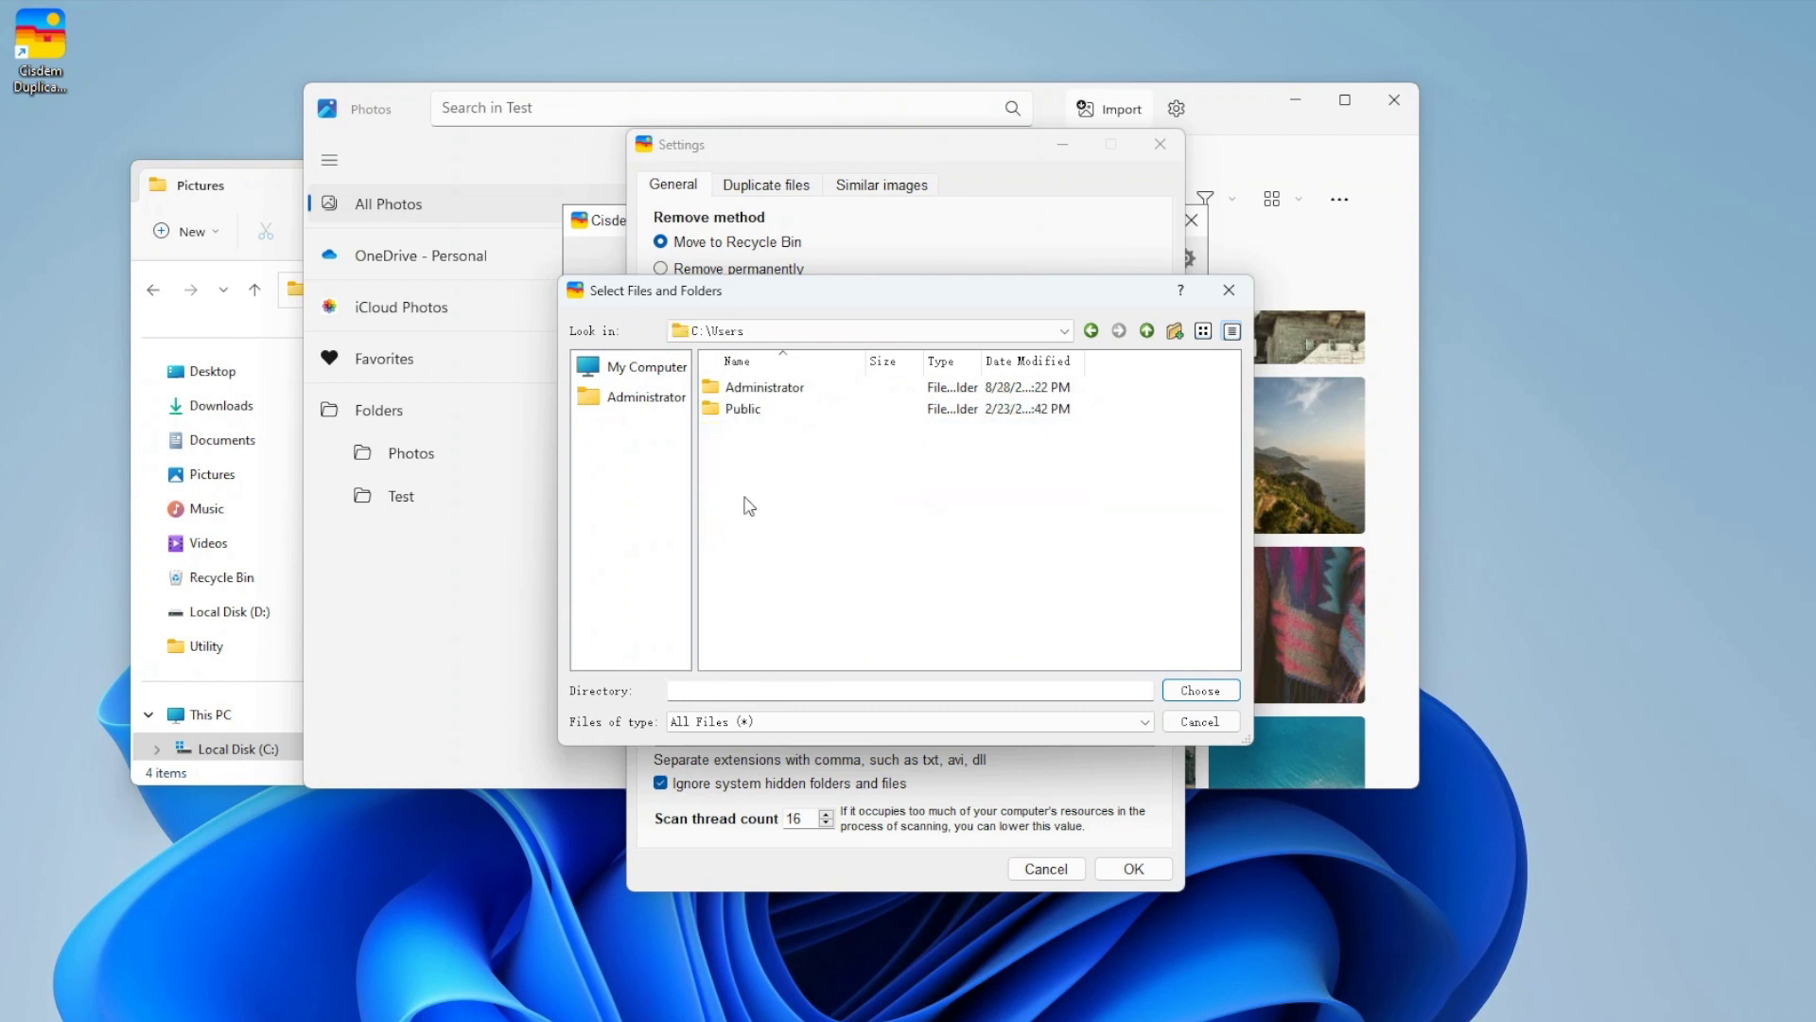
click(752, 390)
double_click(752, 390)
double_click(747, 430)
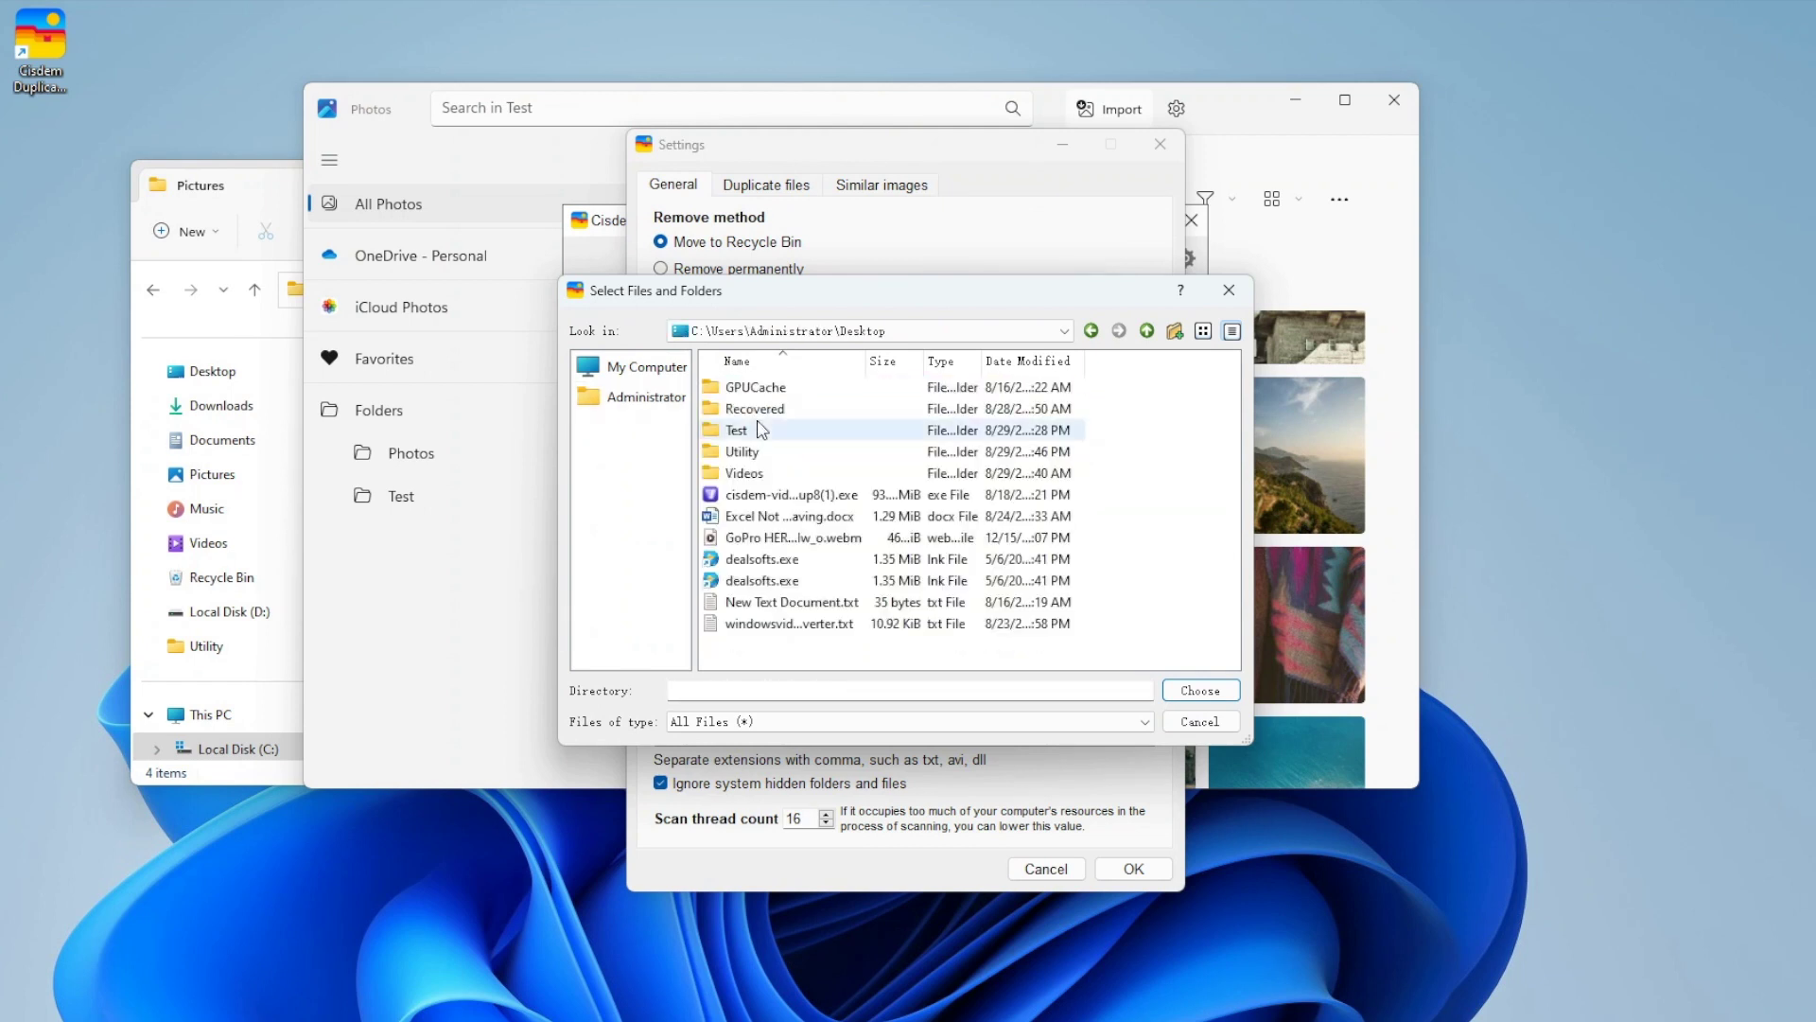
double_click(747, 430)
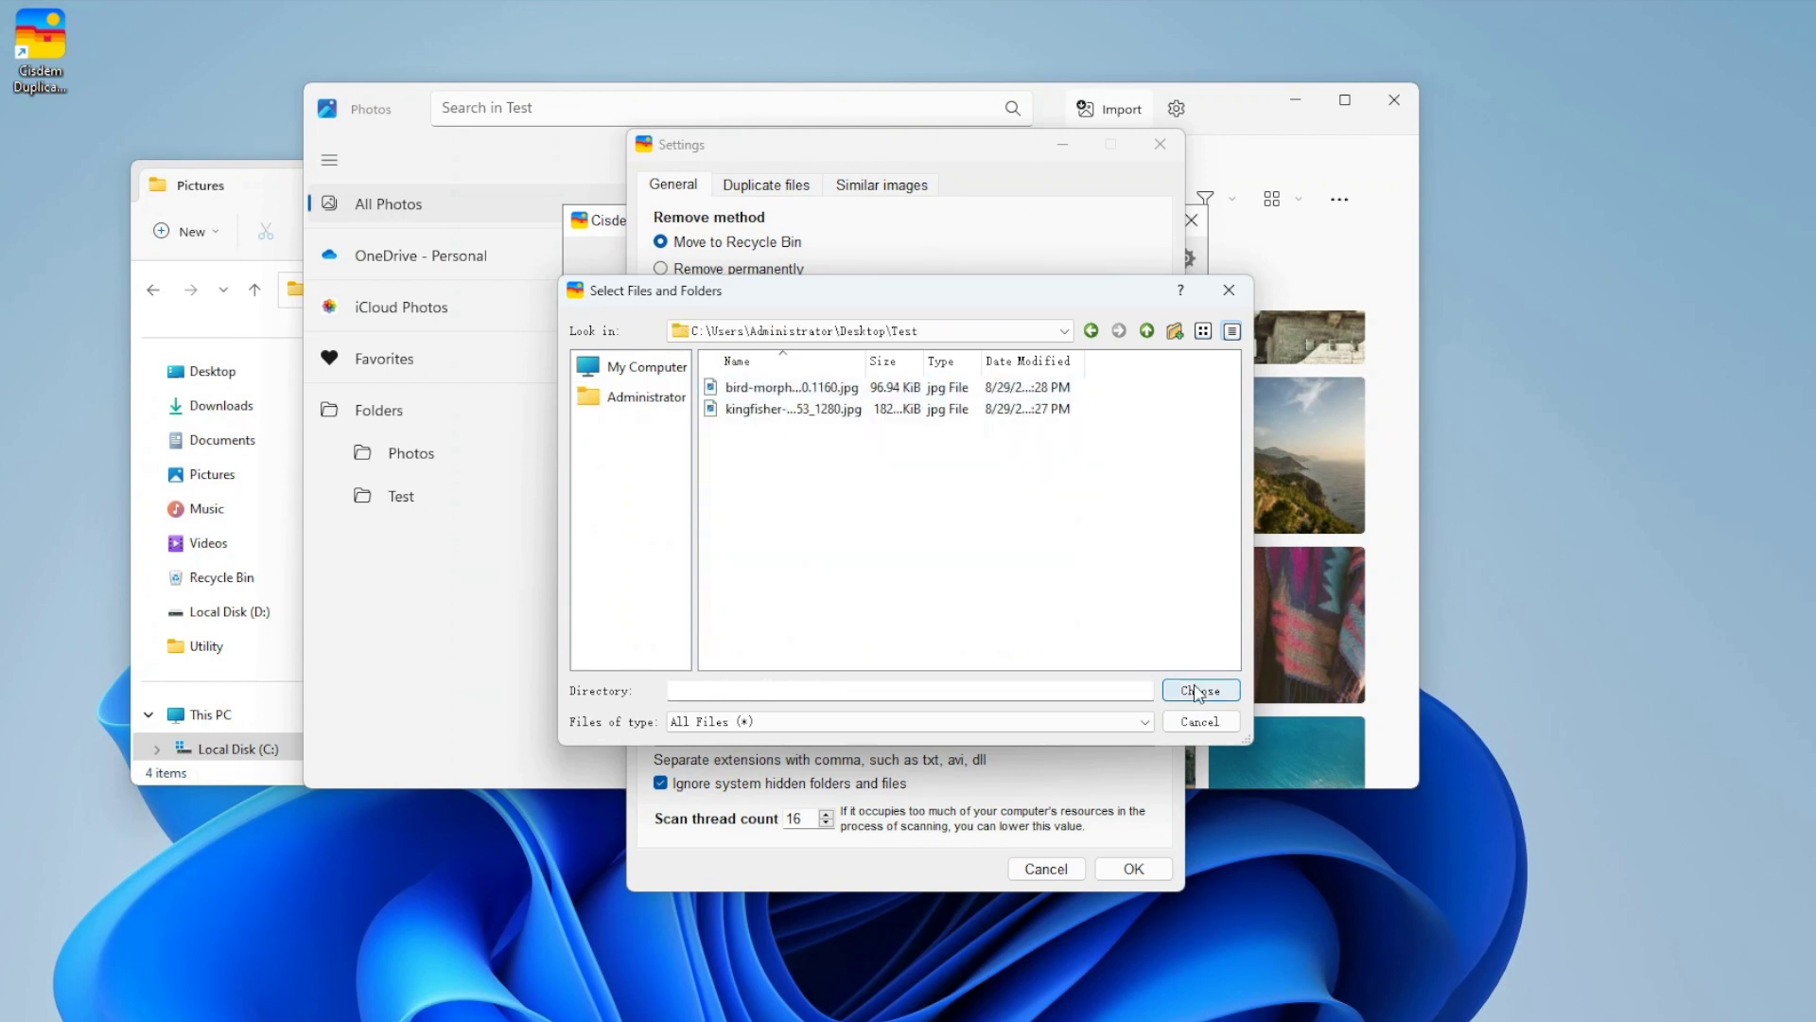
click(1199, 691)
click(890, 437)
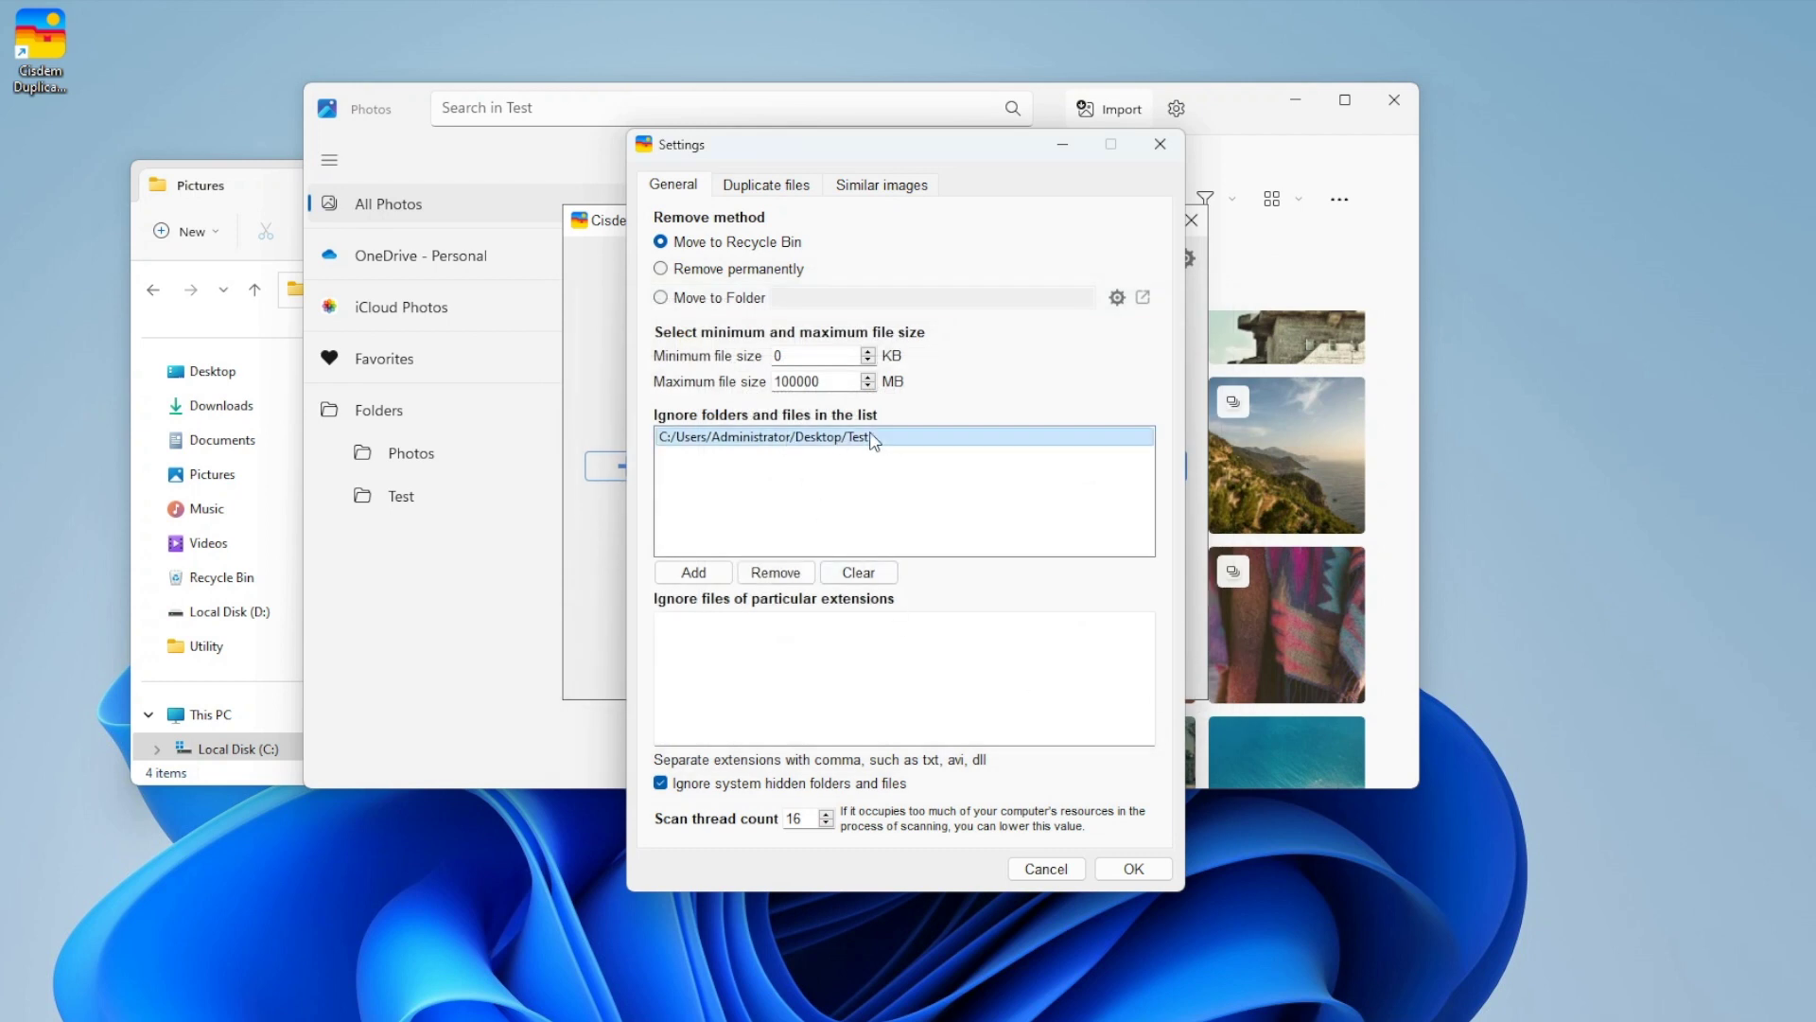
Clear the ignore list and uncheck Enable similar images function on the Similar images tab
click(859, 574)
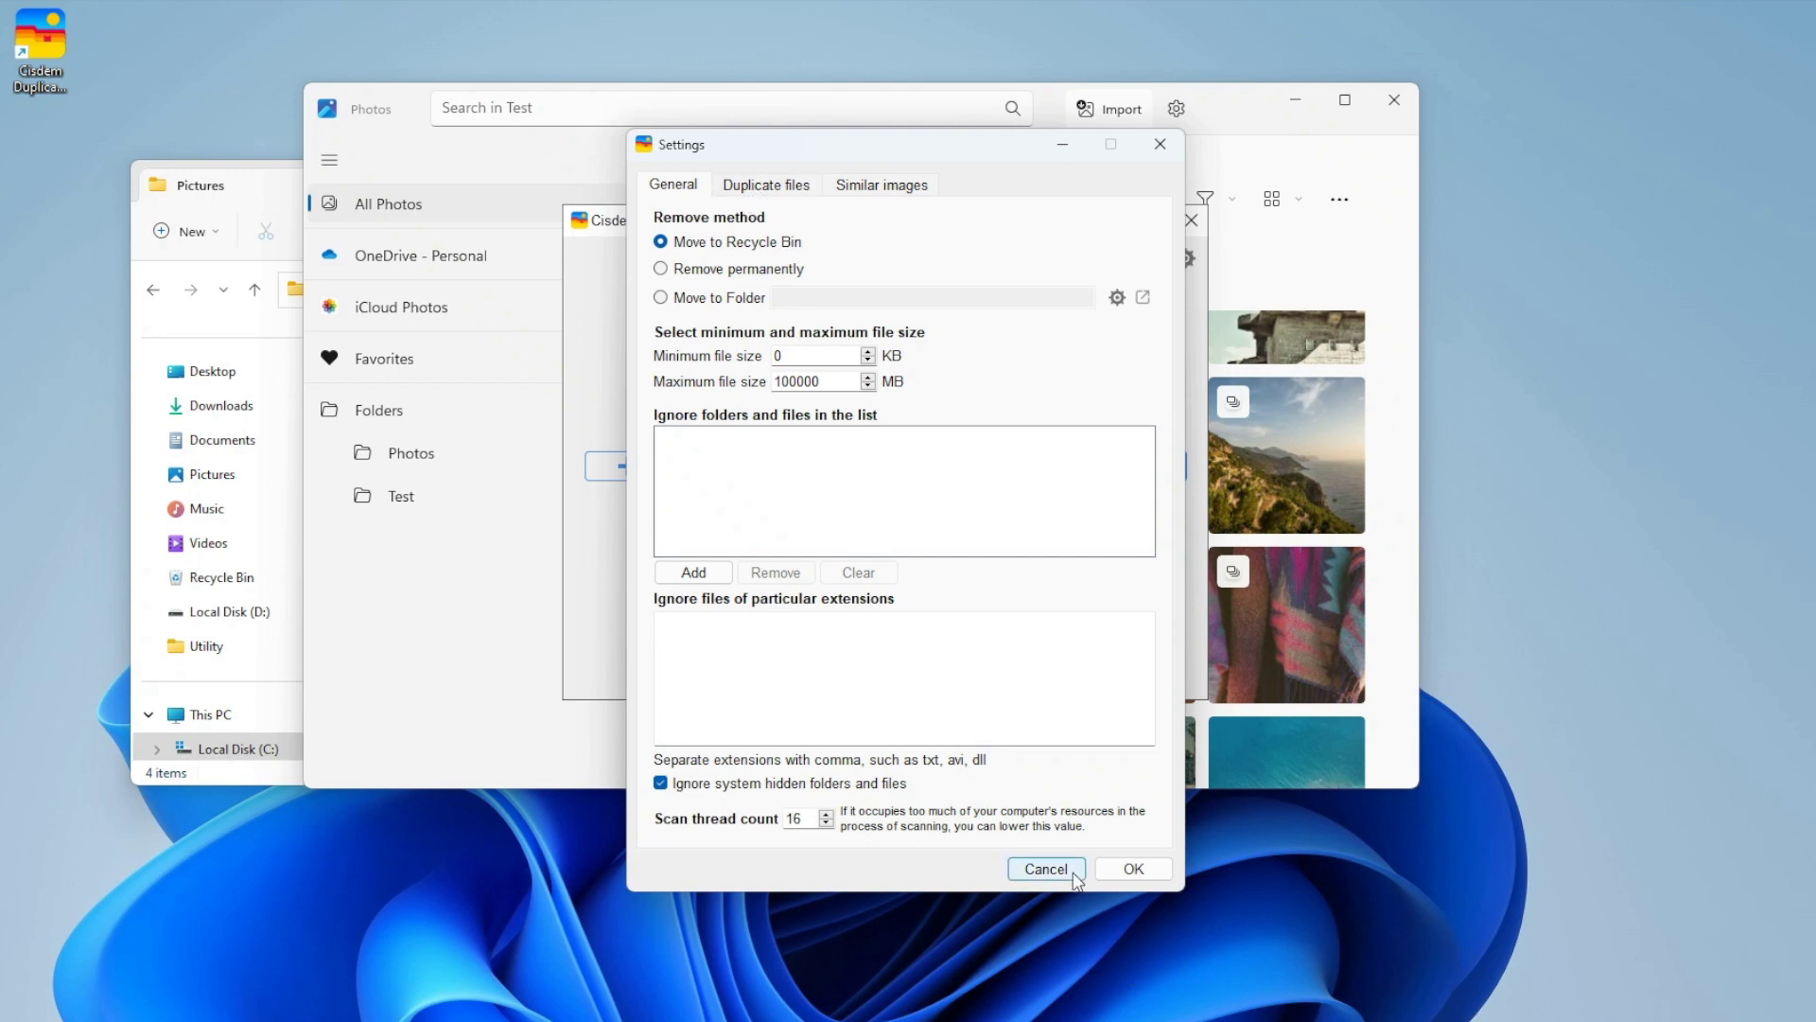
click(882, 185)
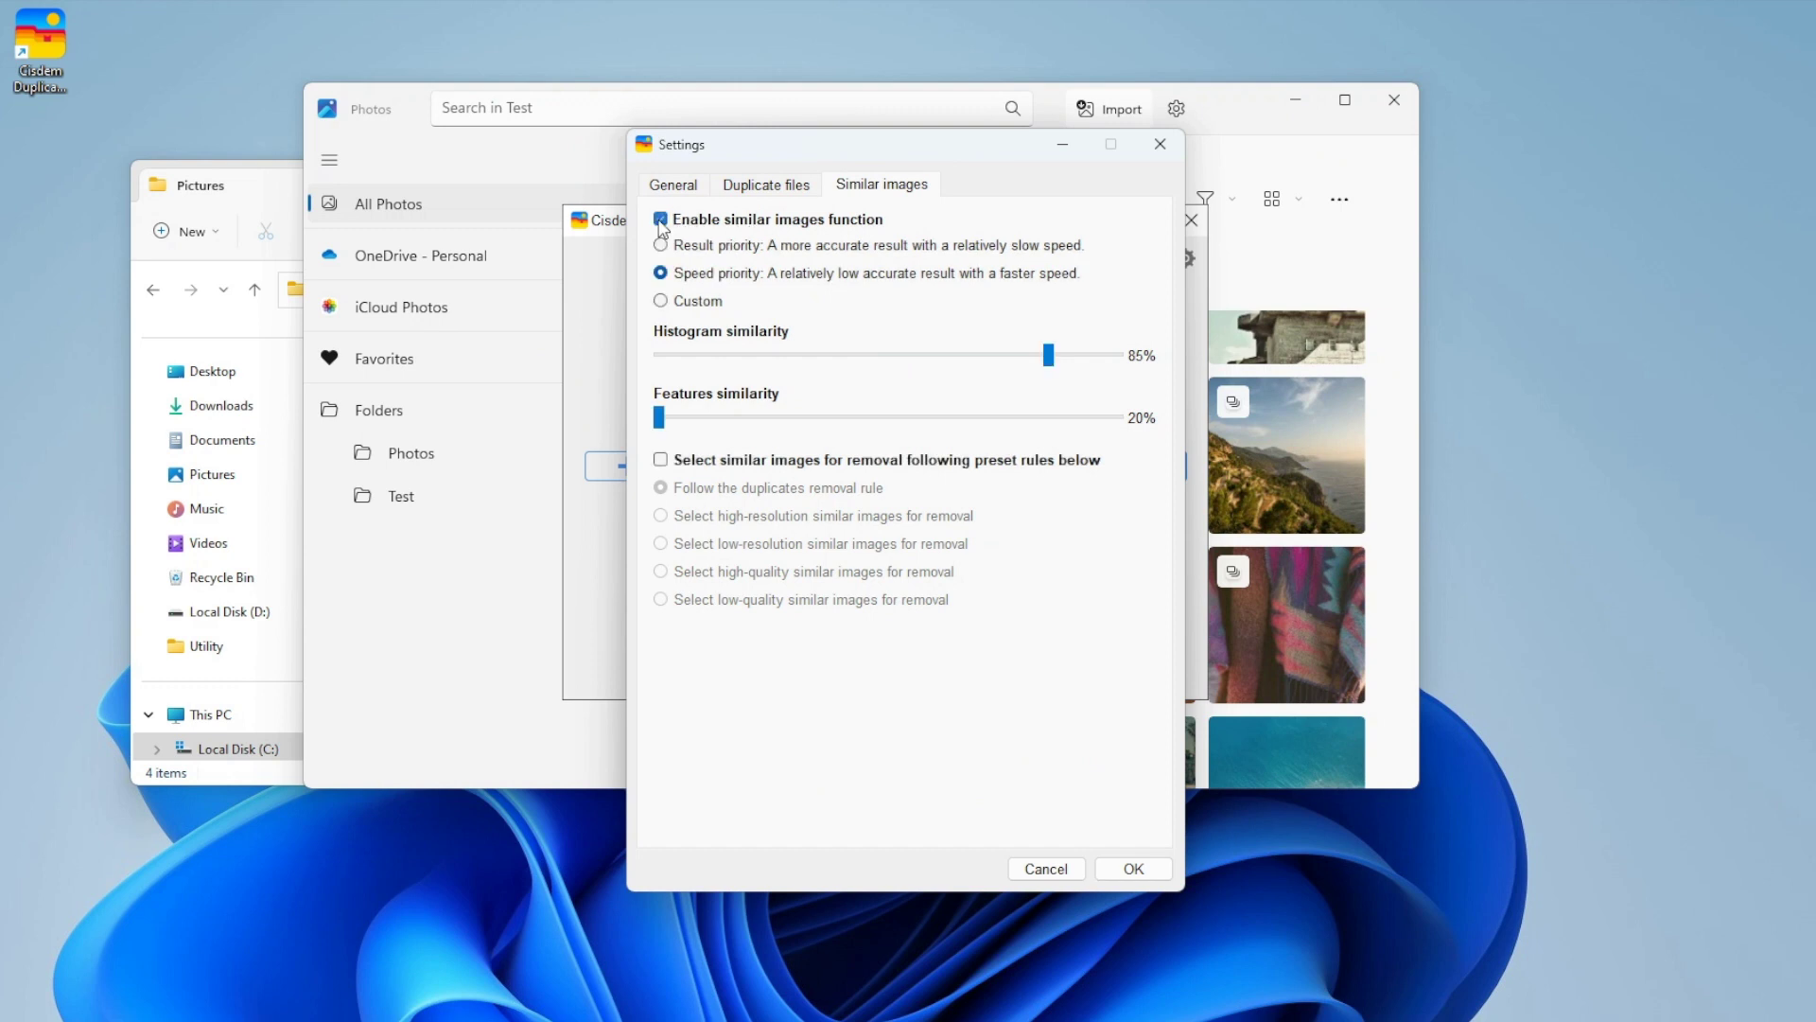
click(661, 221)
Save the settings and scan the Photos and Test folders for duplicates
click(1132, 868)
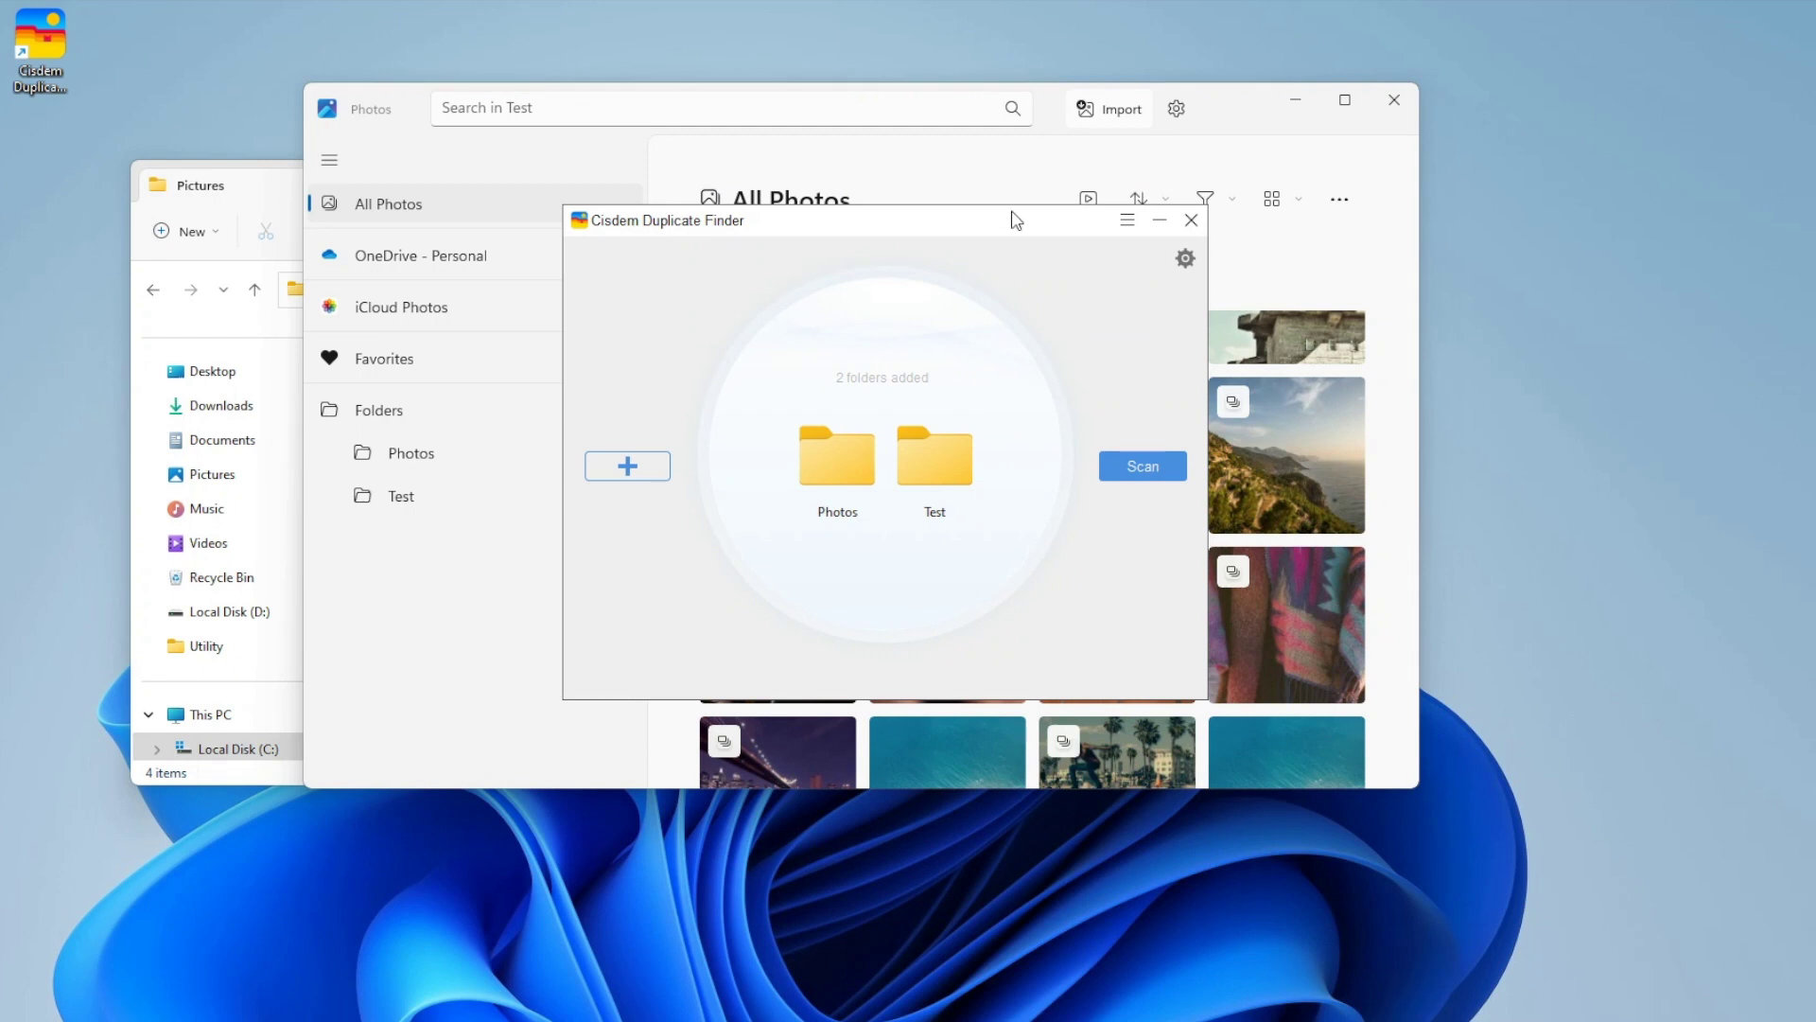
drag(1012, 221, 1027, 203)
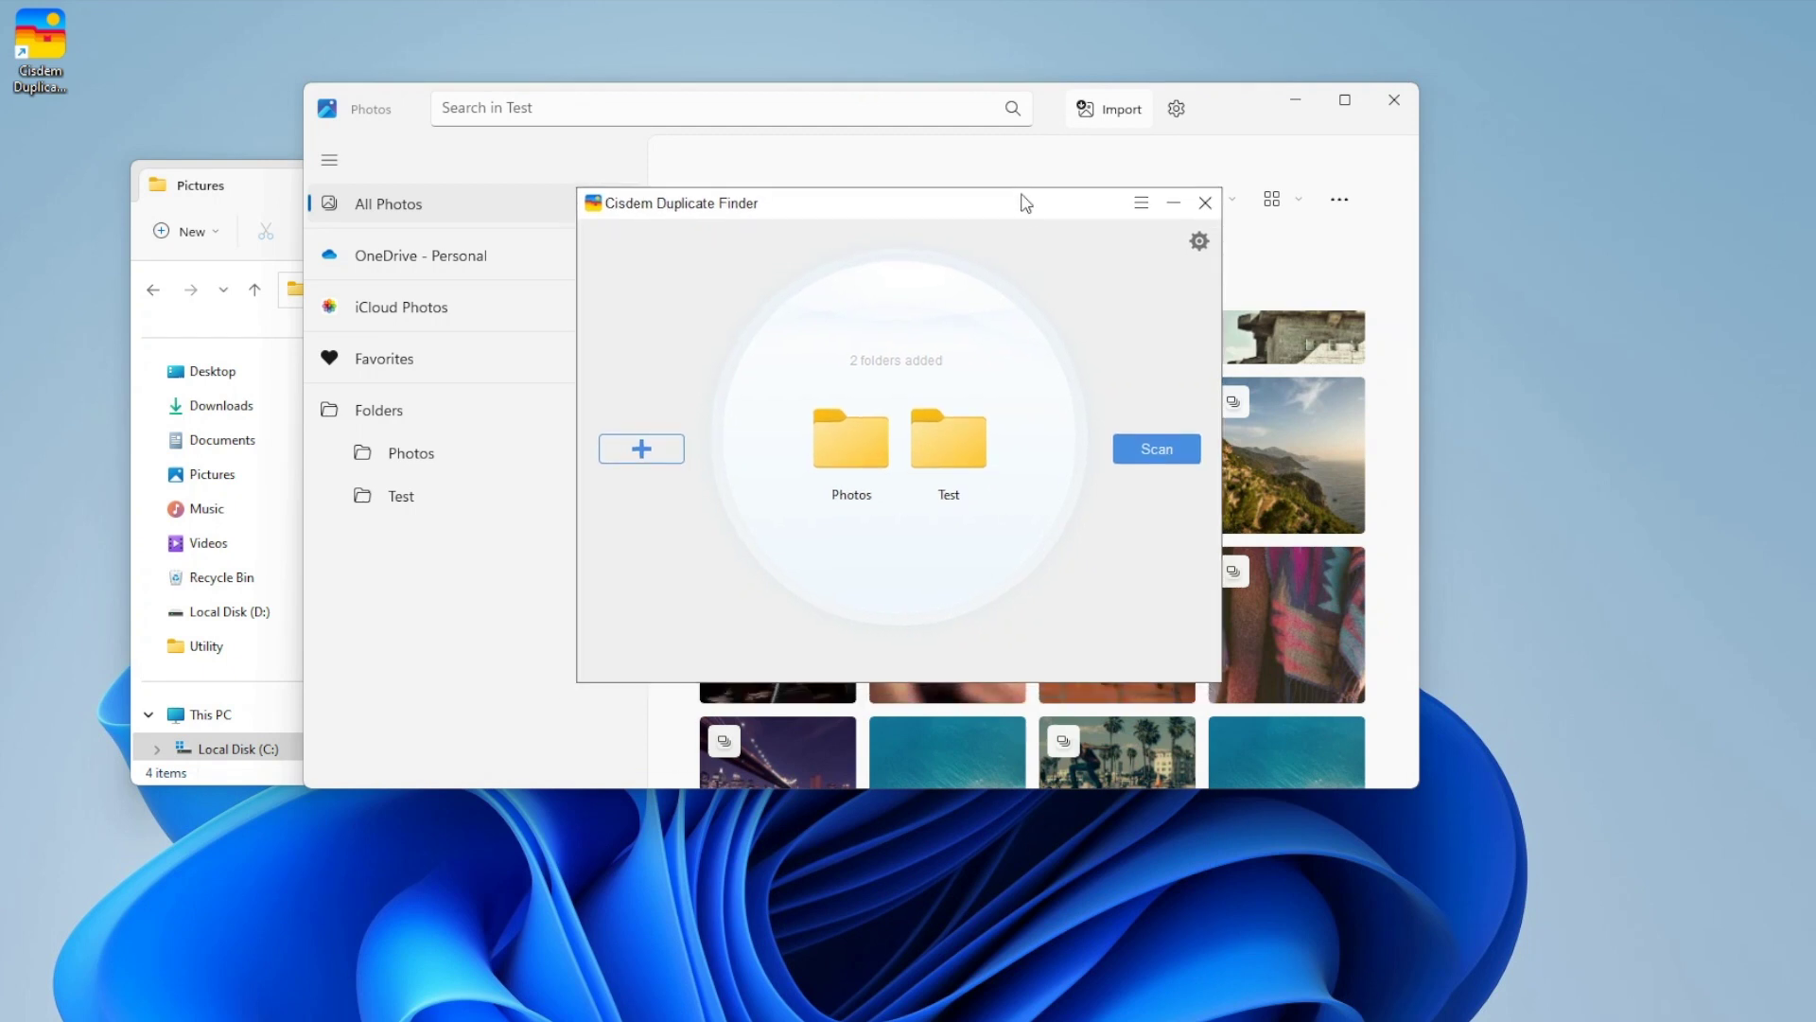
click(1170, 459)
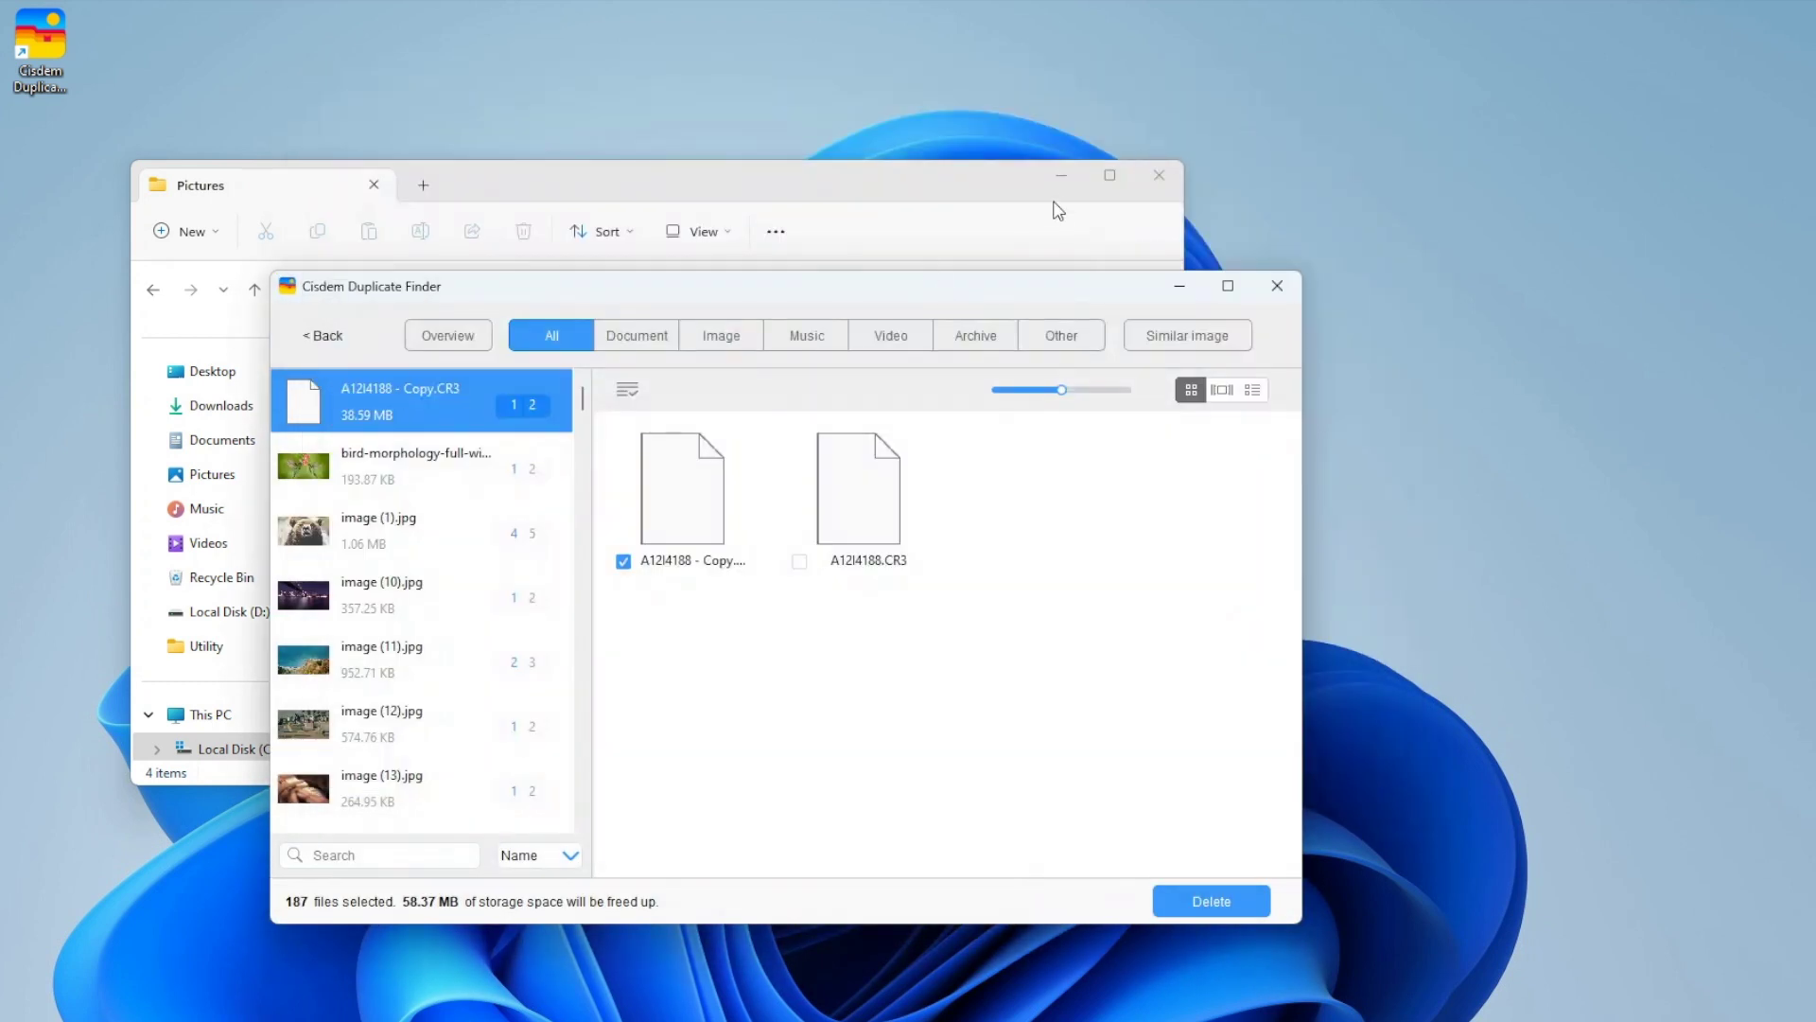
click(1061, 175)
drag(979, 288, 1102, 168)
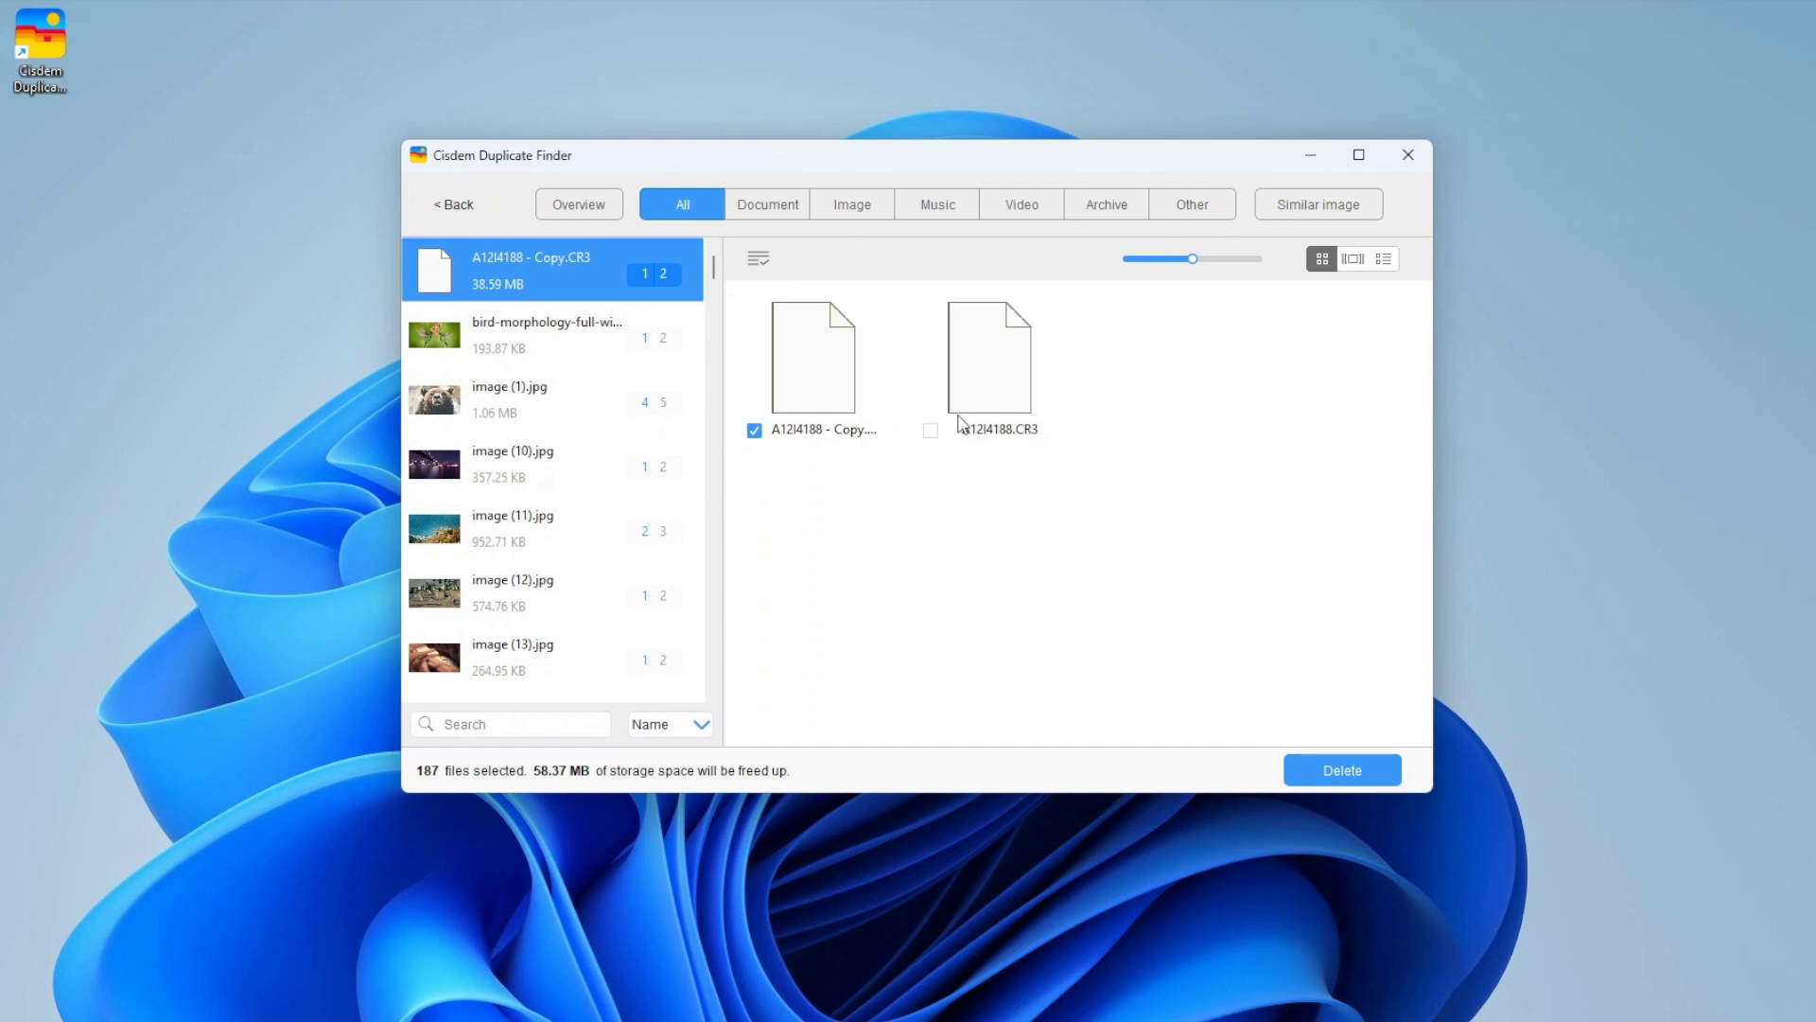
Inspect the bird, image (1).jpg, image (11).jpg and image (3).jpg groups at varied thumbnail sizes
click(570, 331)
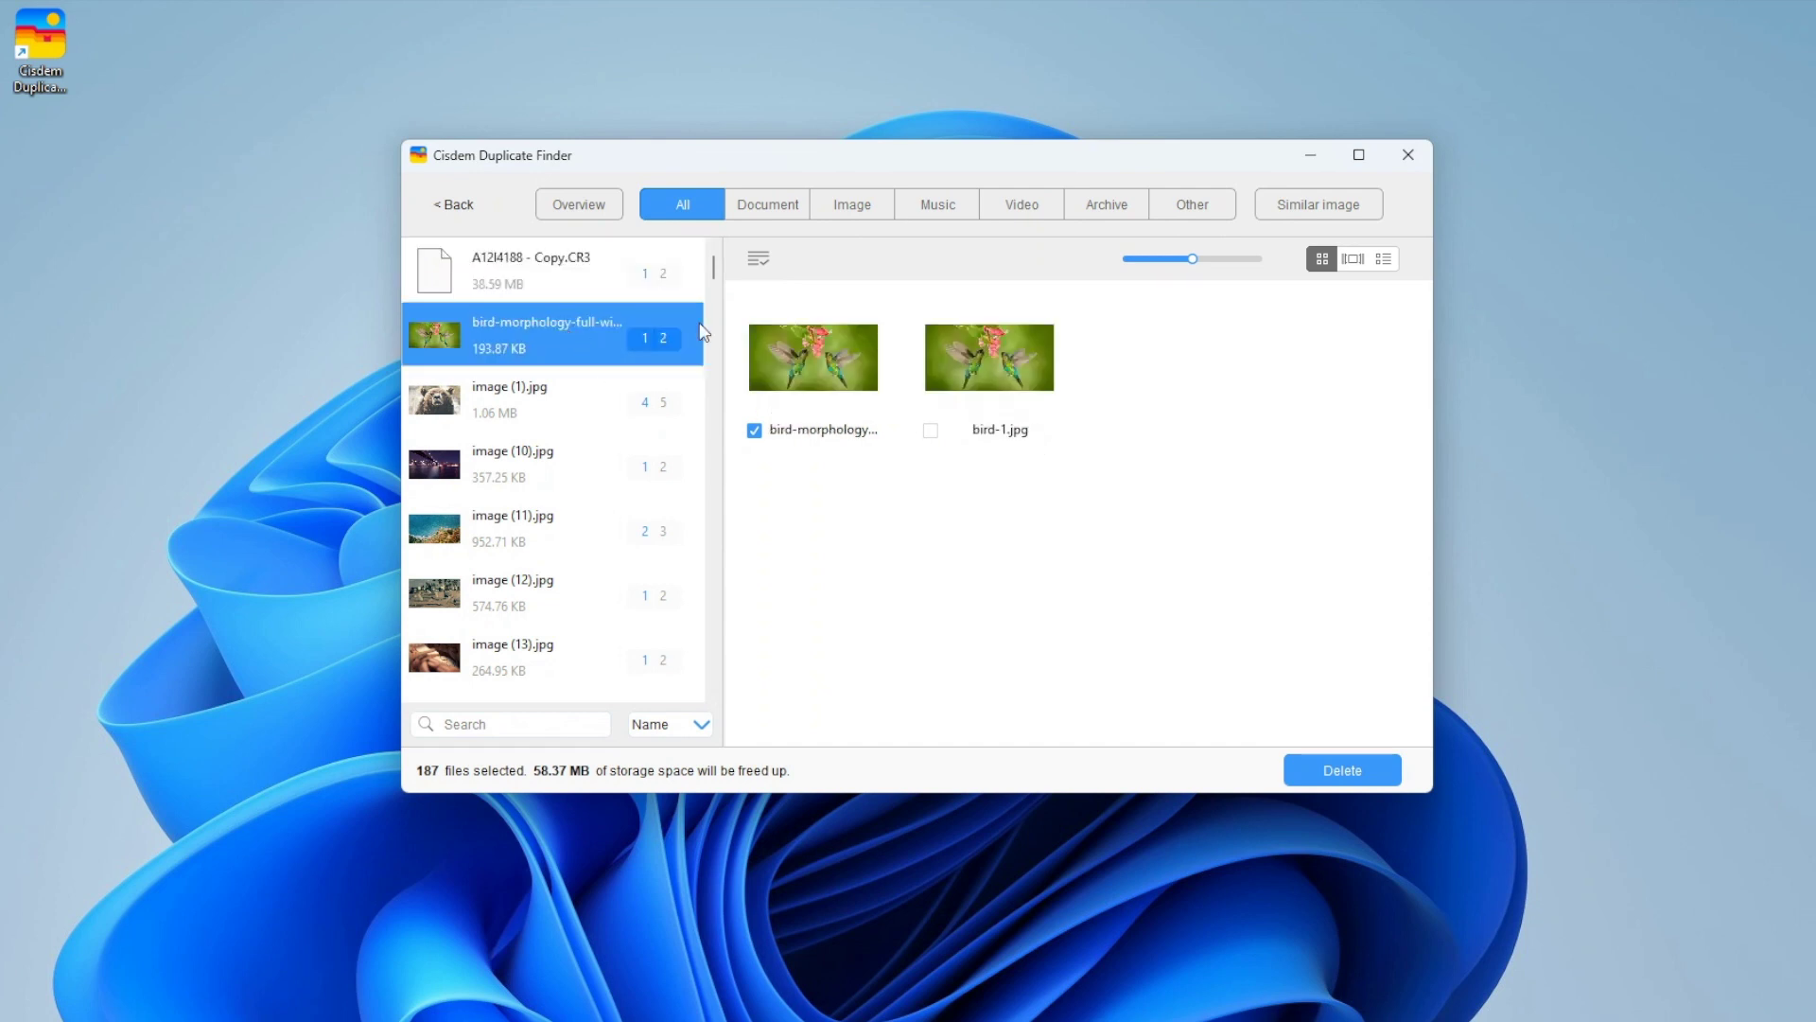
click(1214, 259)
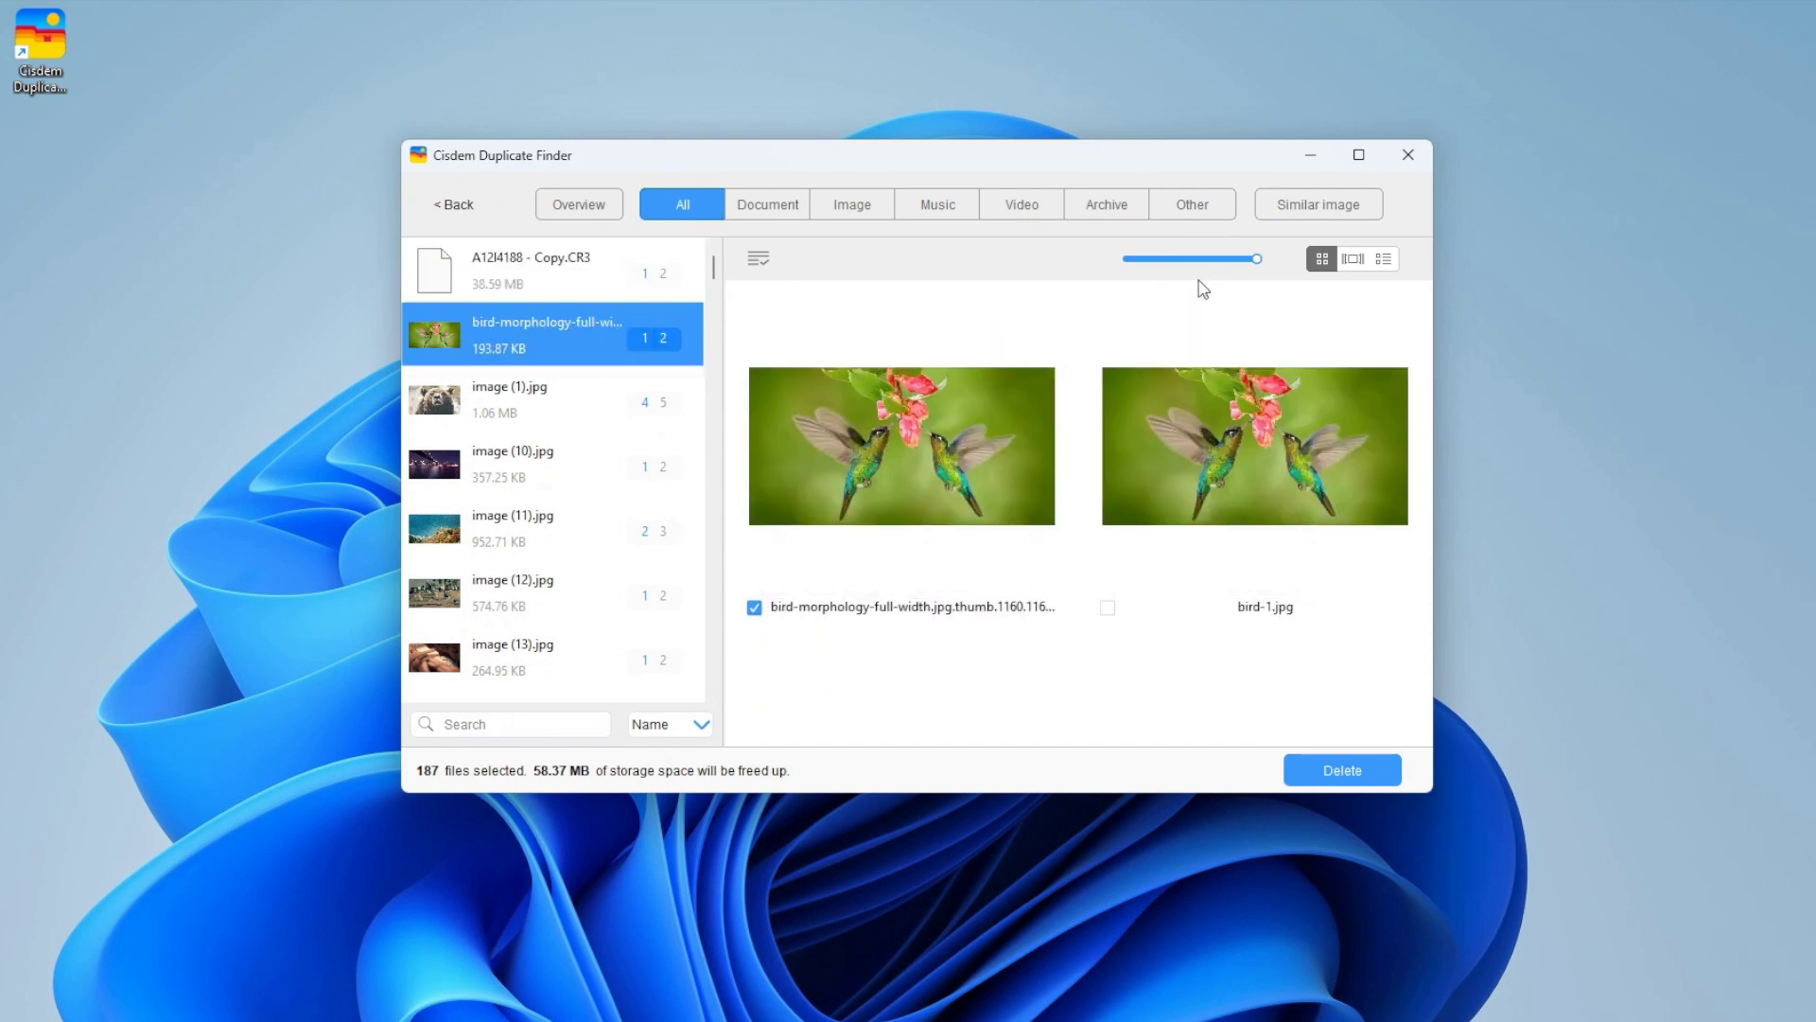
click(547, 408)
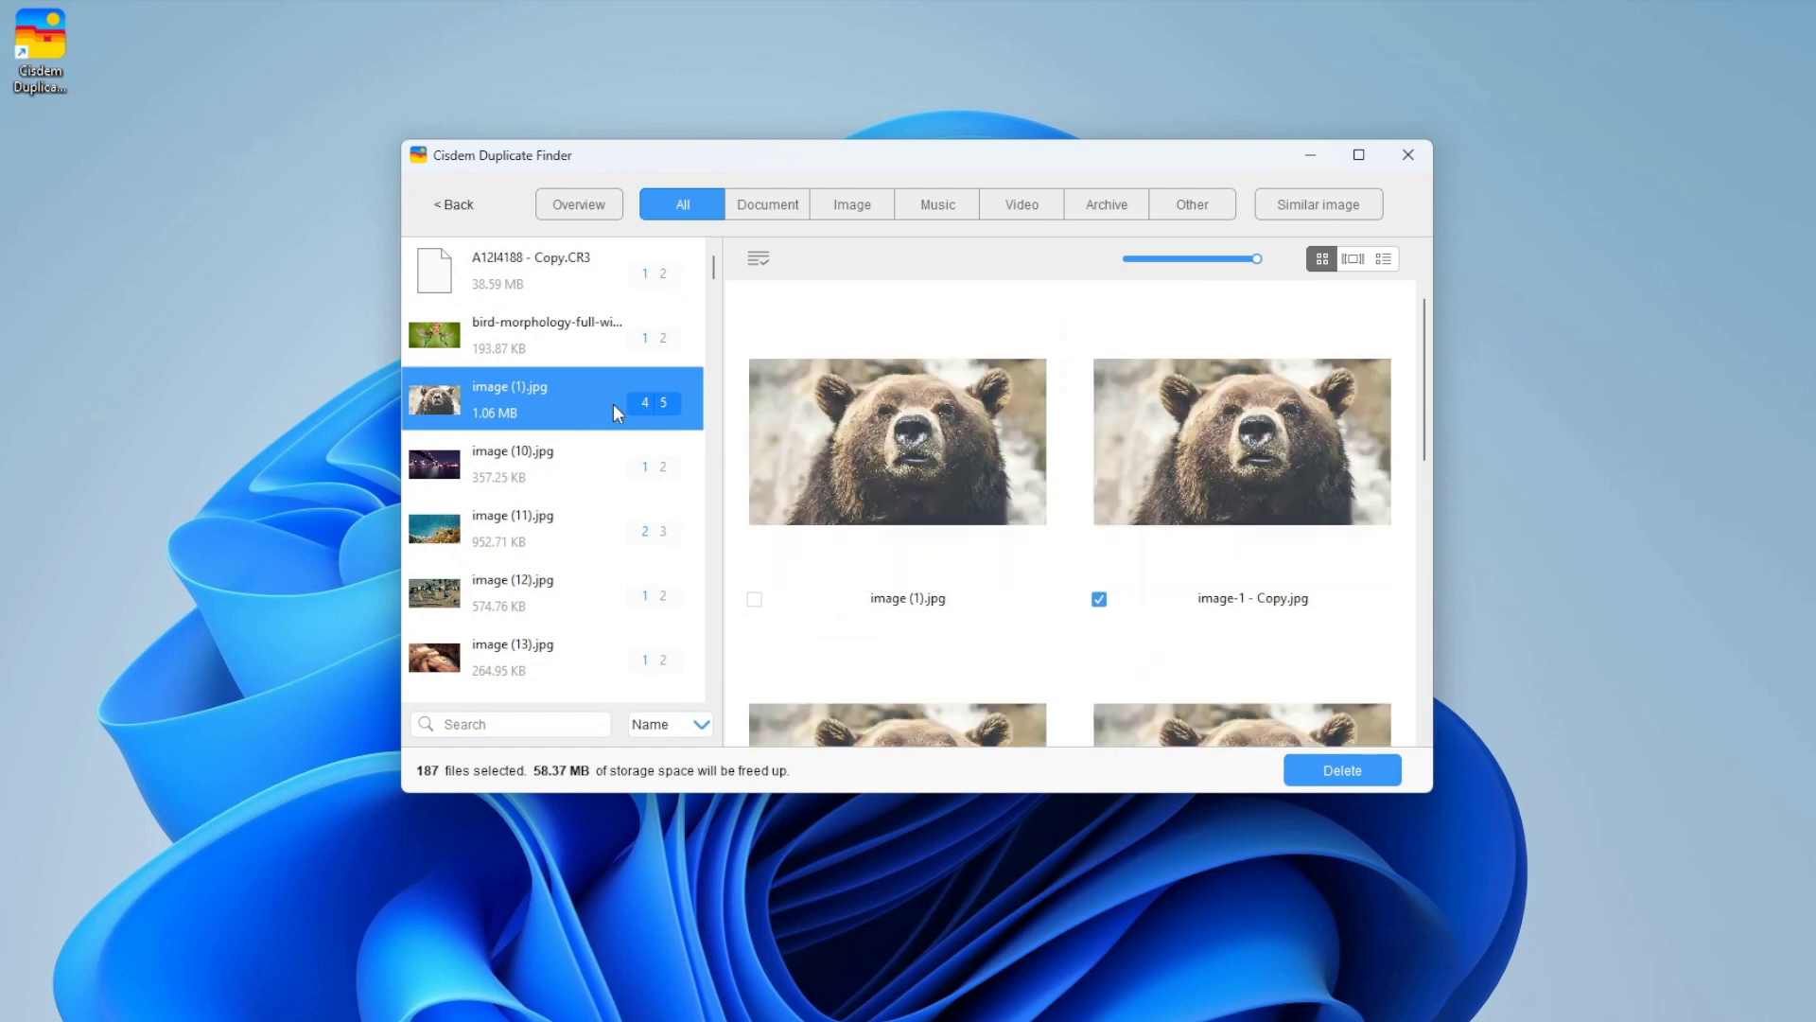
click(1218, 259)
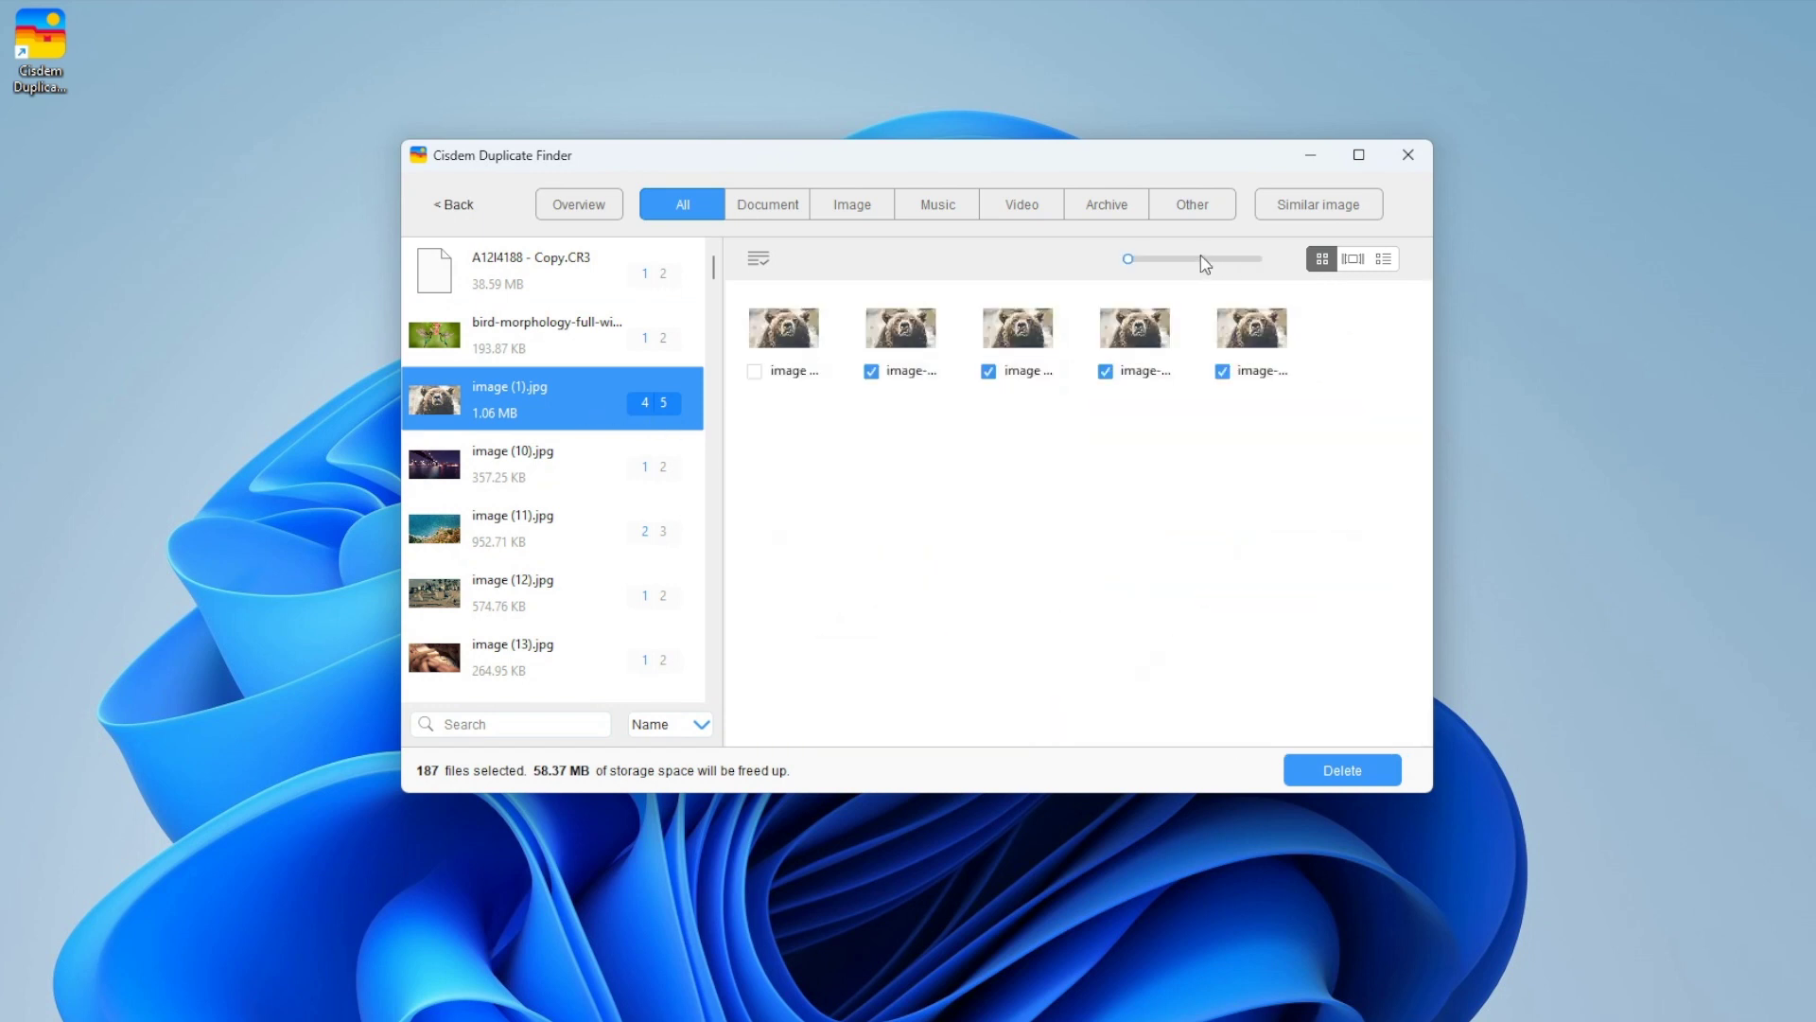
drag(1206, 261, 1225, 260)
click(509, 506)
key(Down)
key(Down)
key(Down)
key(Down)
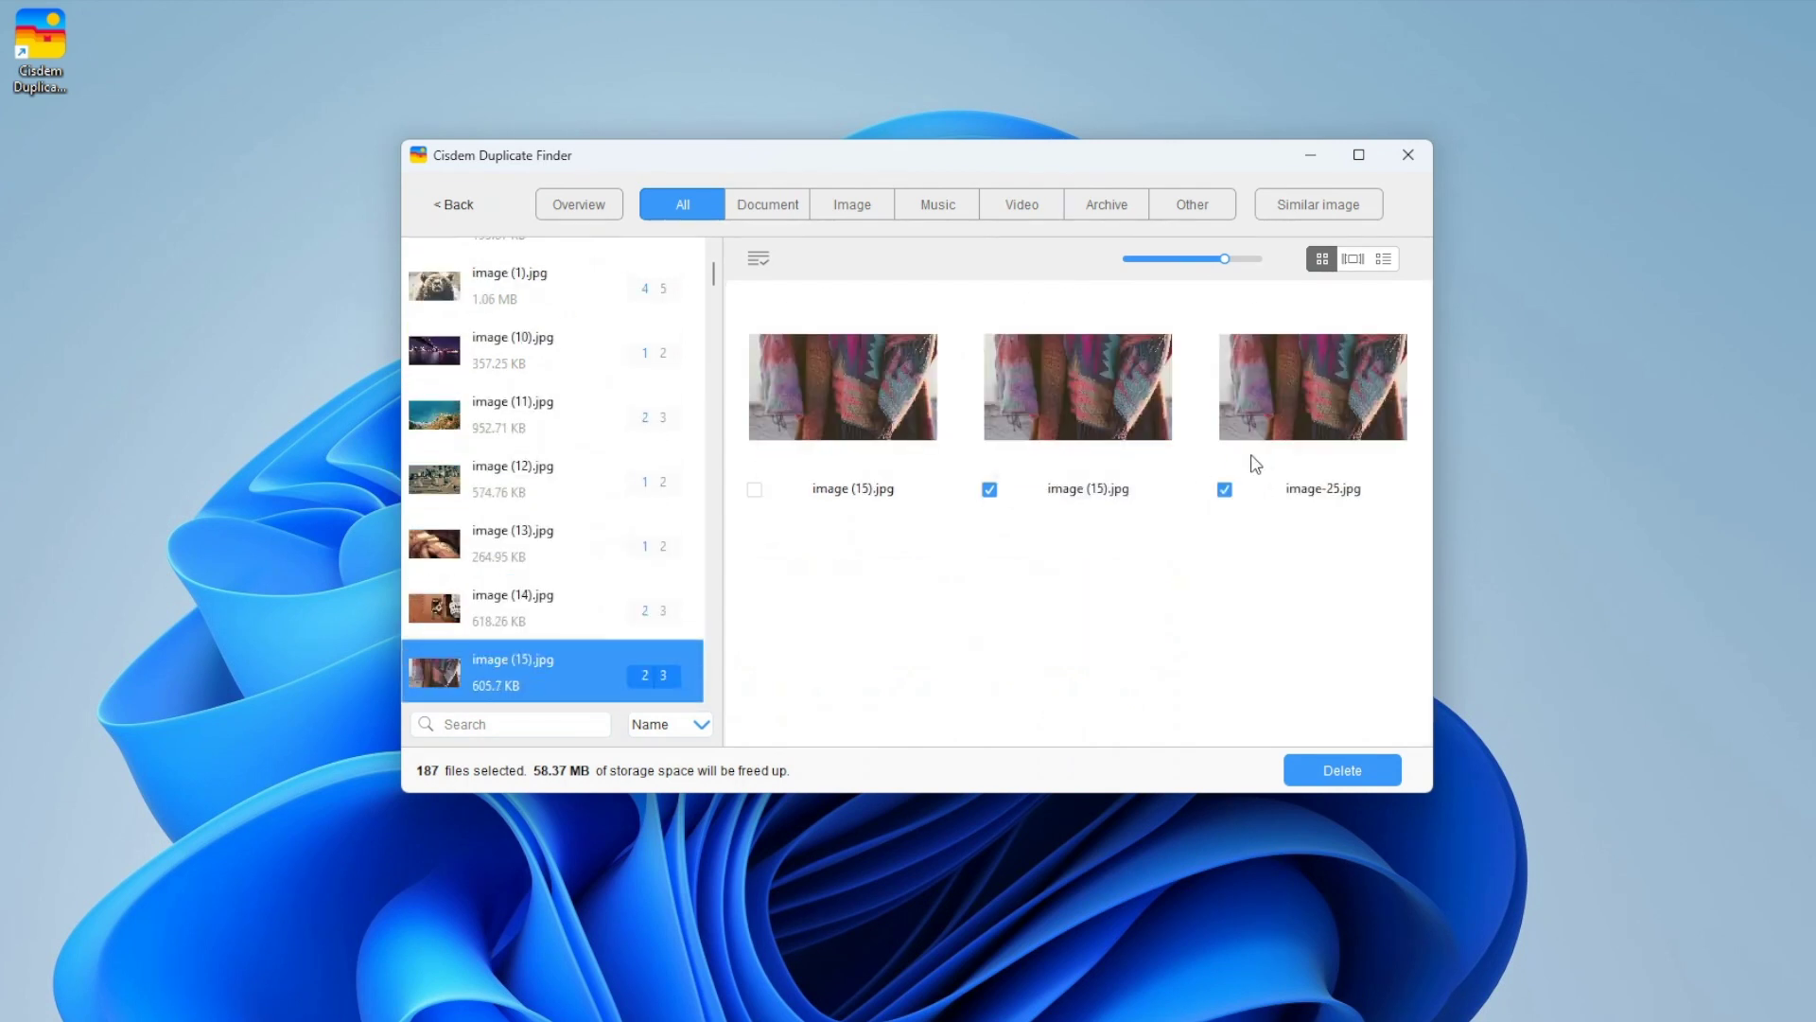
key(Down)
key(Down)
key(Down)
key(Down)
key(Down)
key(Down)
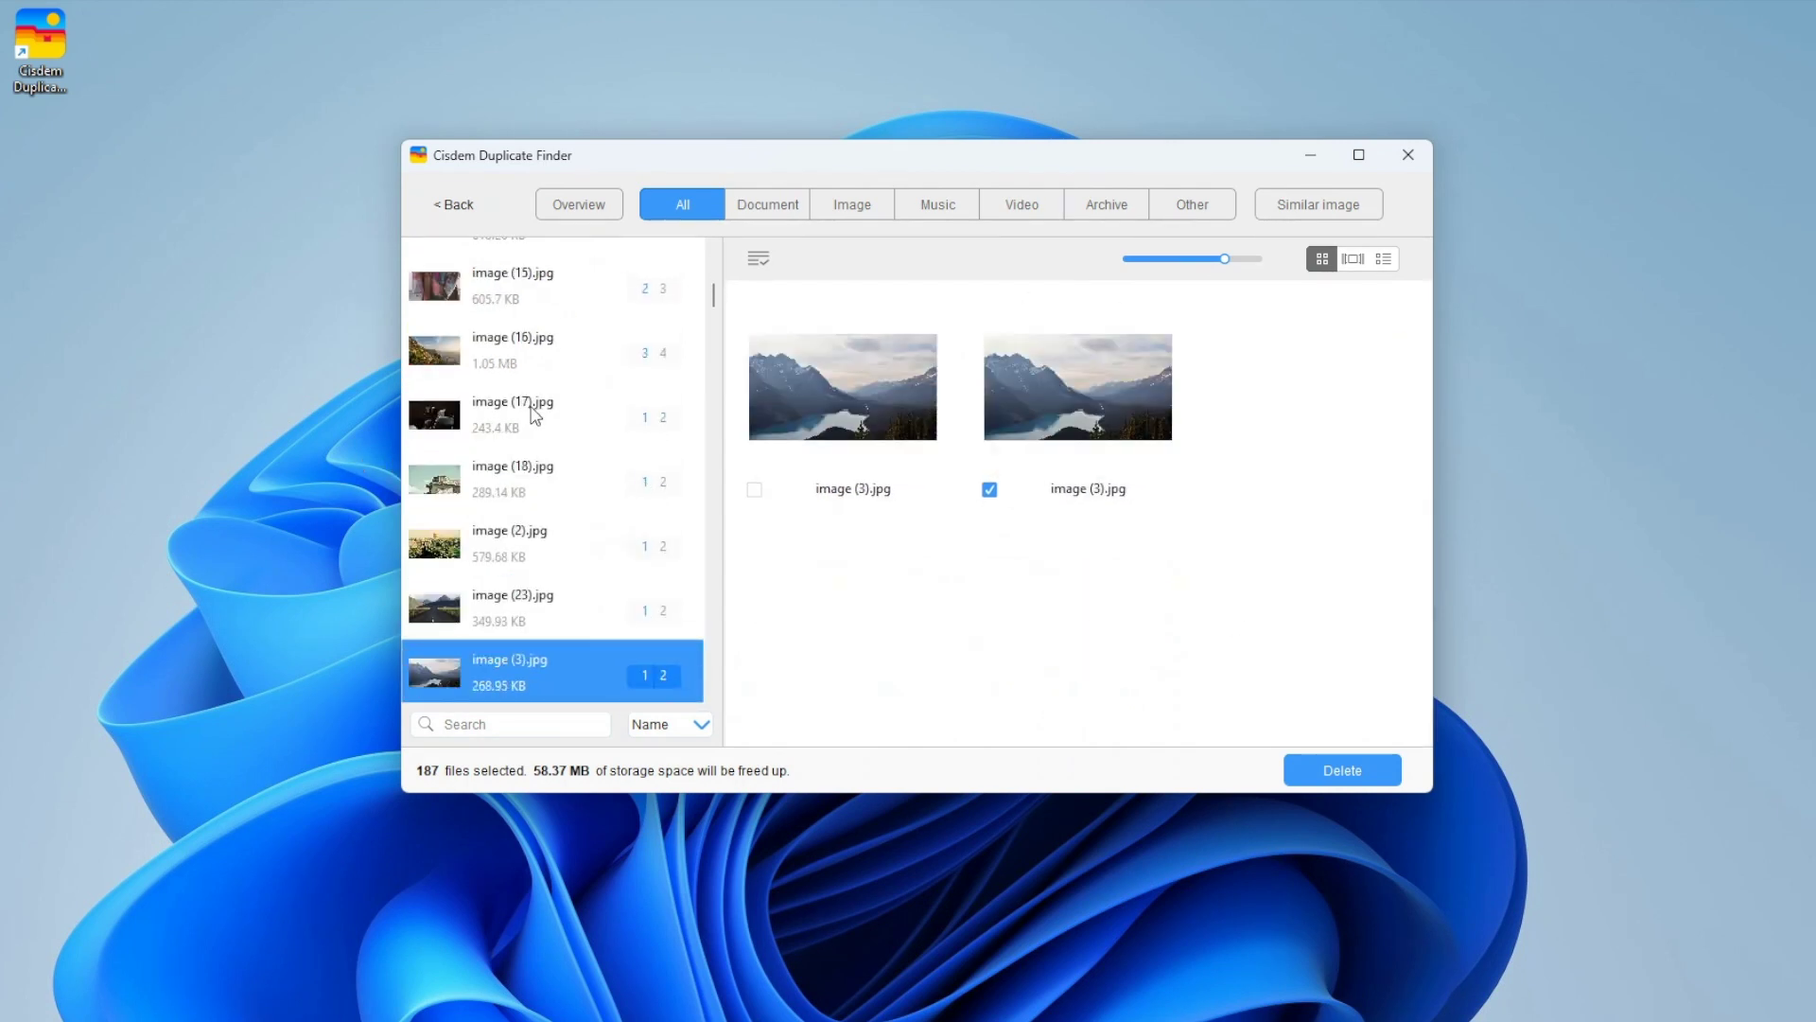
key(Down)
key(Down)
key(Down)
key(Down)
key(Down)
key(Down)
key(Down)
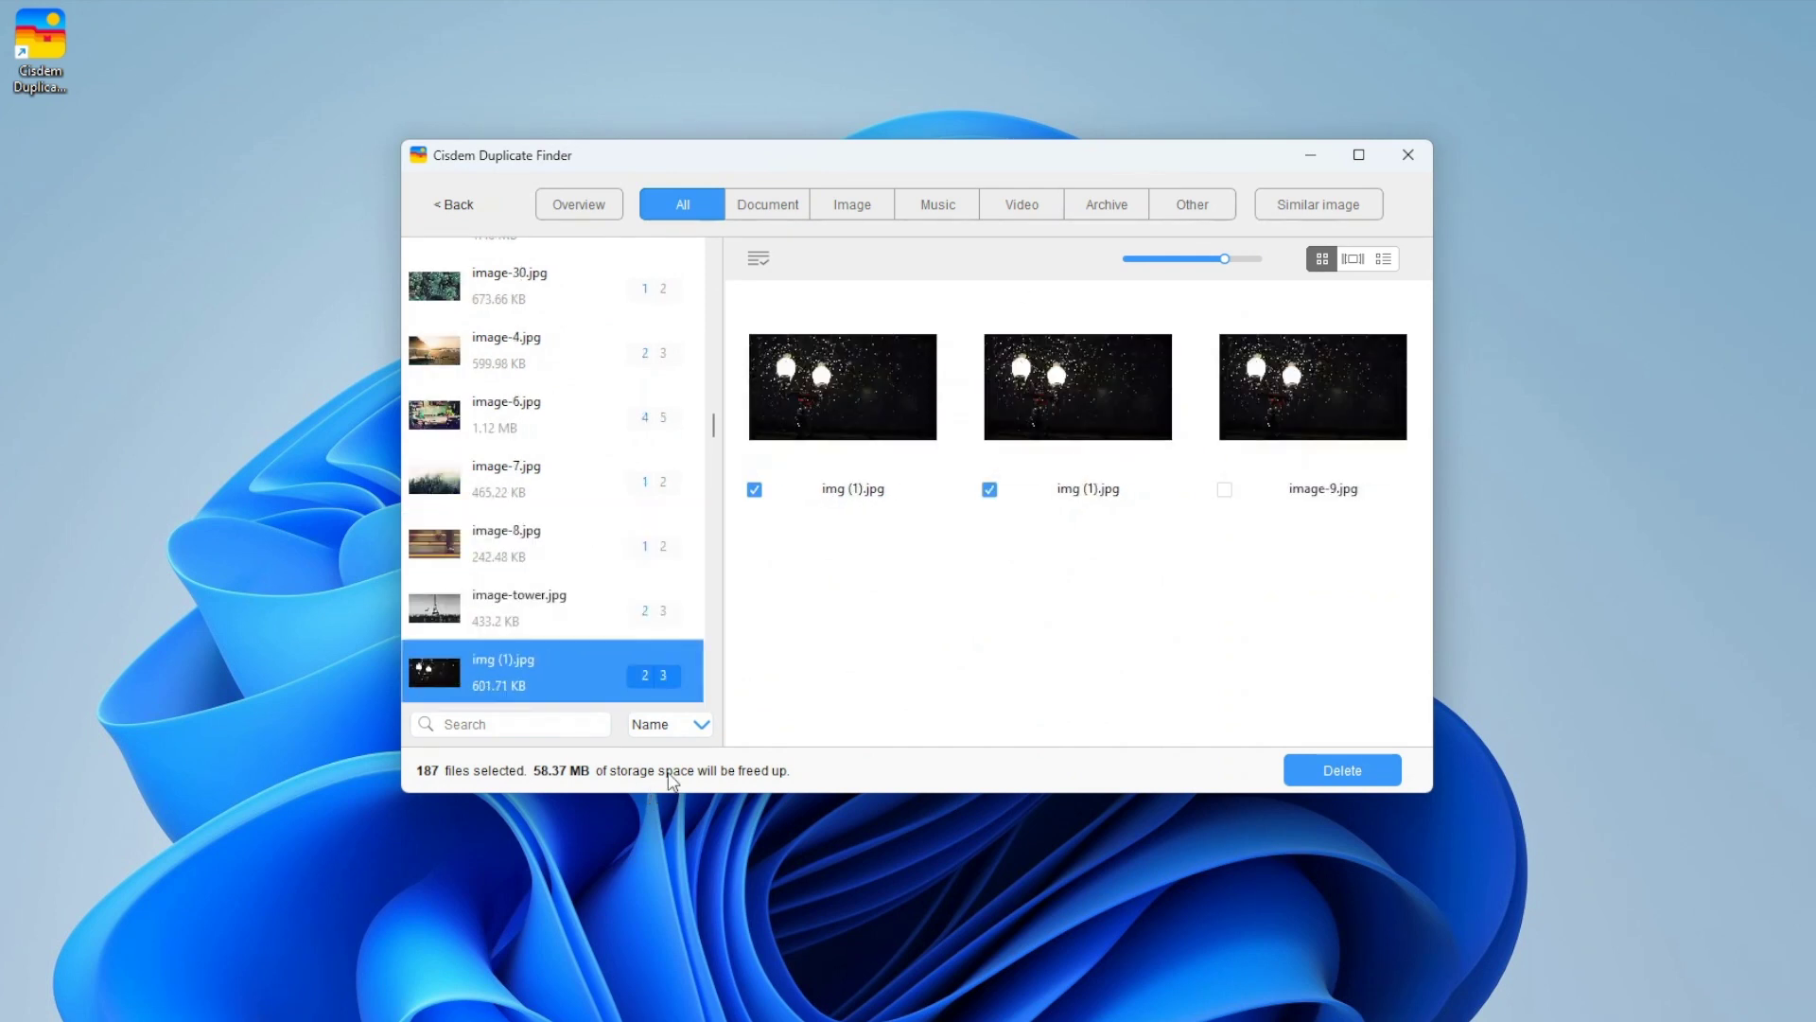
Sort groups by Count and browse the image-6, img (34), img (42), image (8) and image (9) groups
click(670, 725)
click(662, 772)
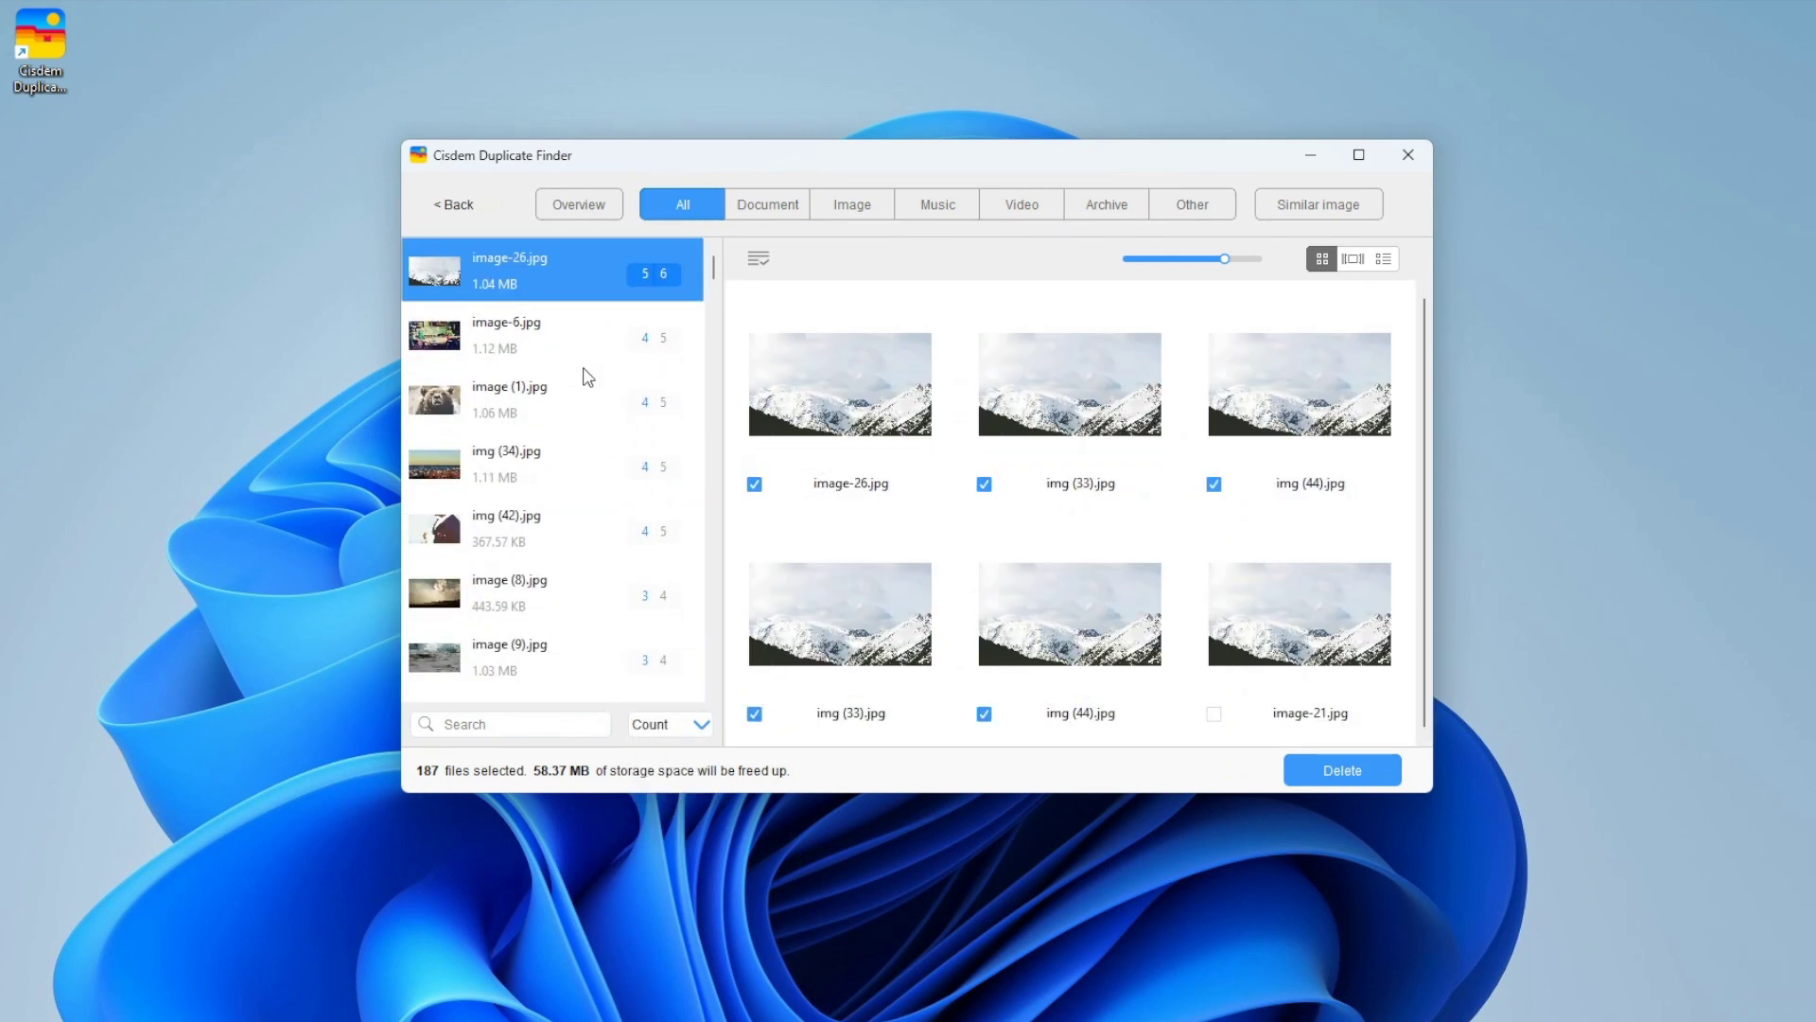
click(556, 339)
key(Up)
click(560, 328)
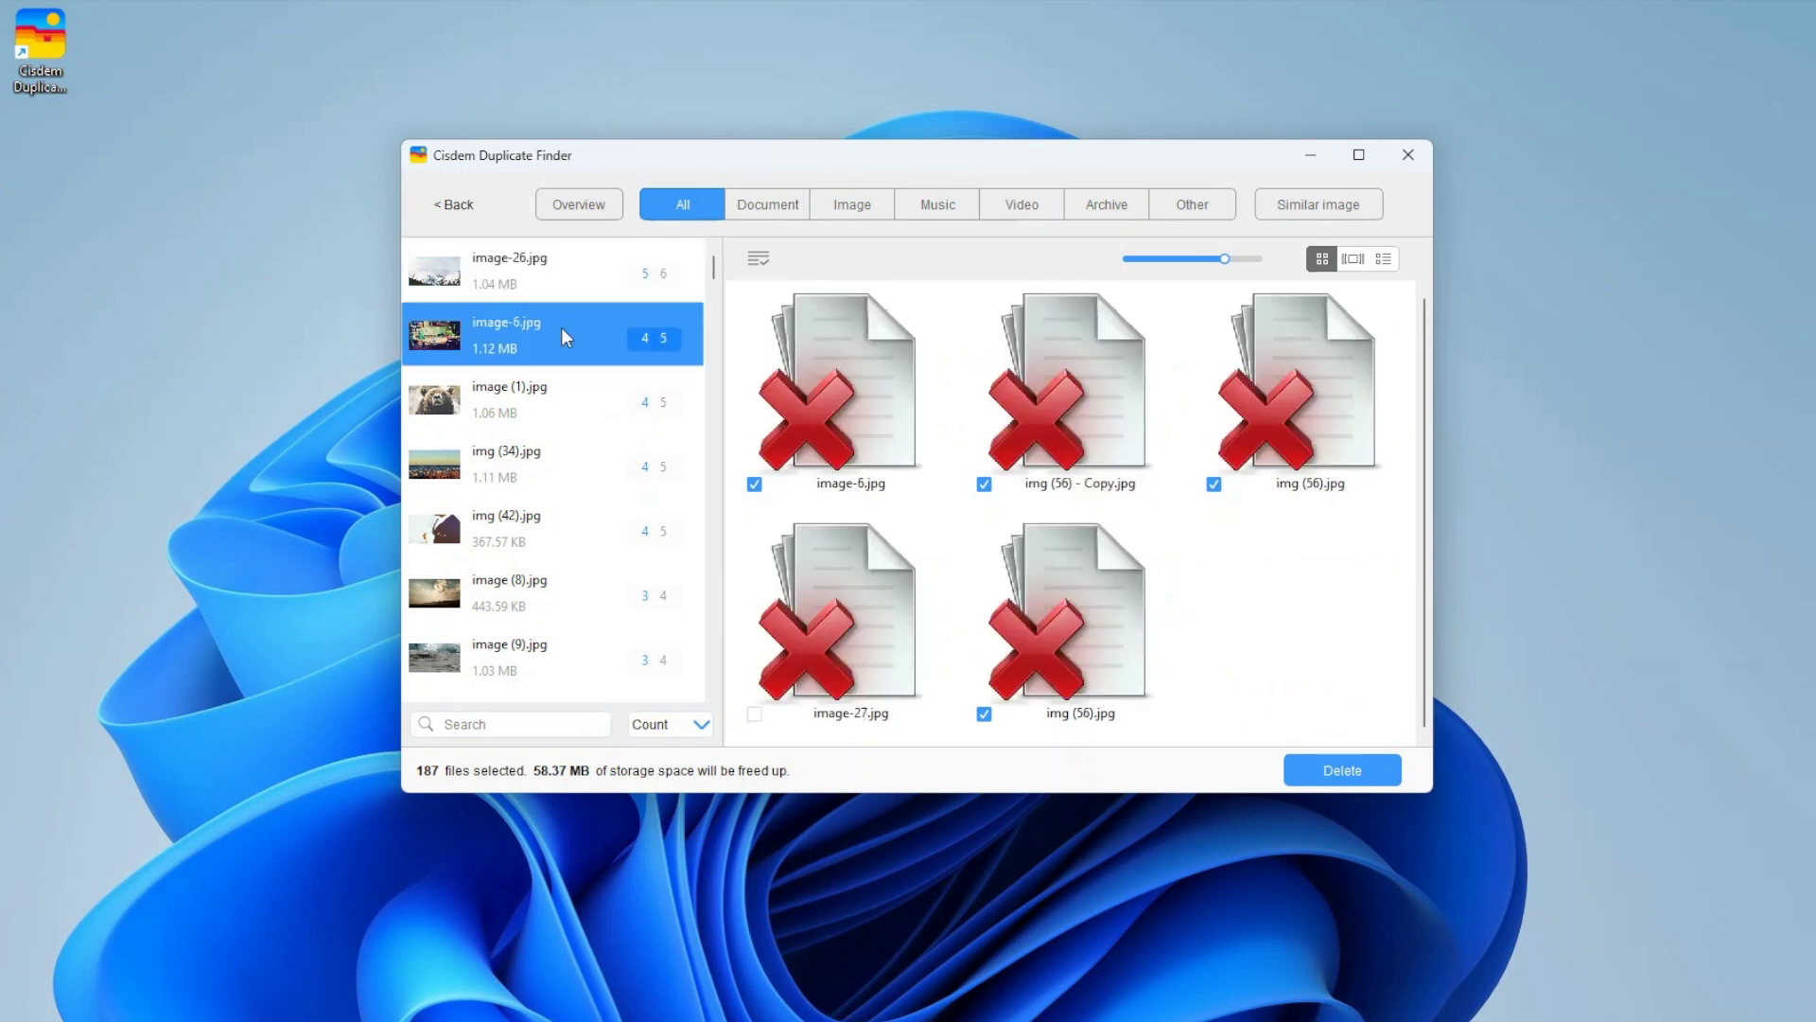
click(537, 434)
click(534, 515)
click(526, 583)
click(541, 629)
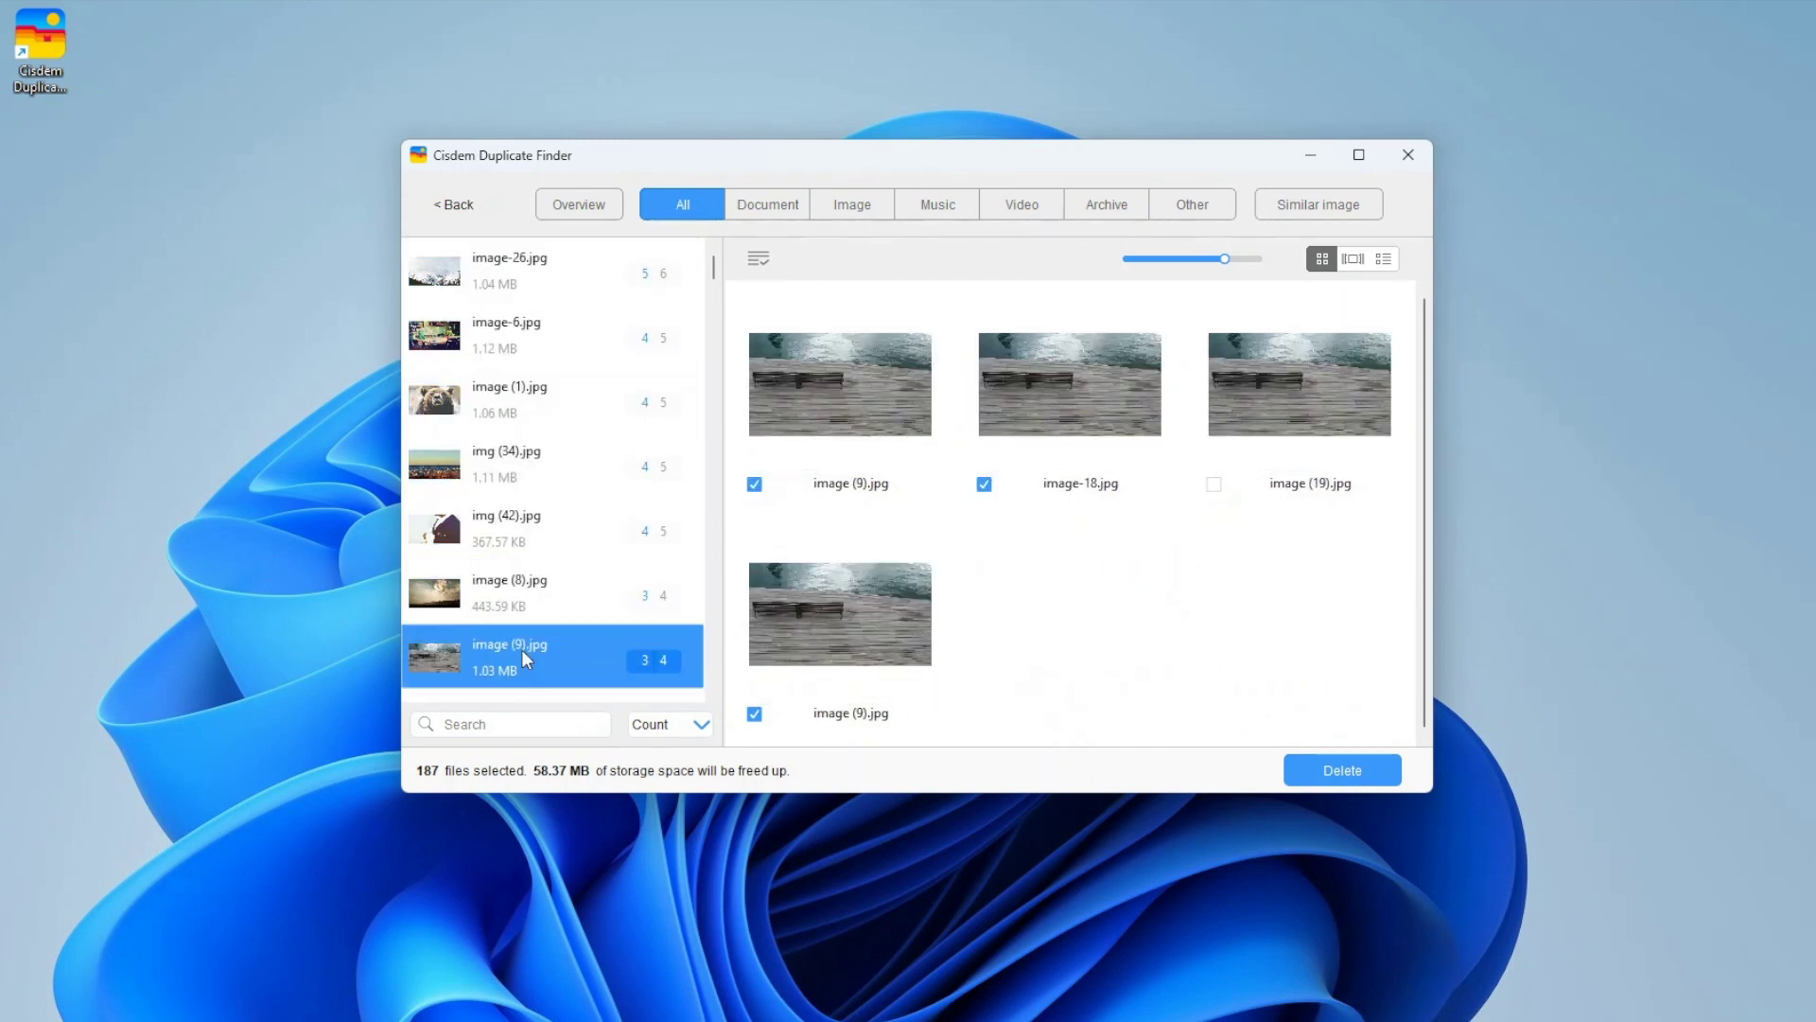
scroll(589, 576, down, 3)
scroll(595, 579, up, 3)
Switch to the large preview with path list and preview each duplicate in the group
drag(995, 170, 995, 160)
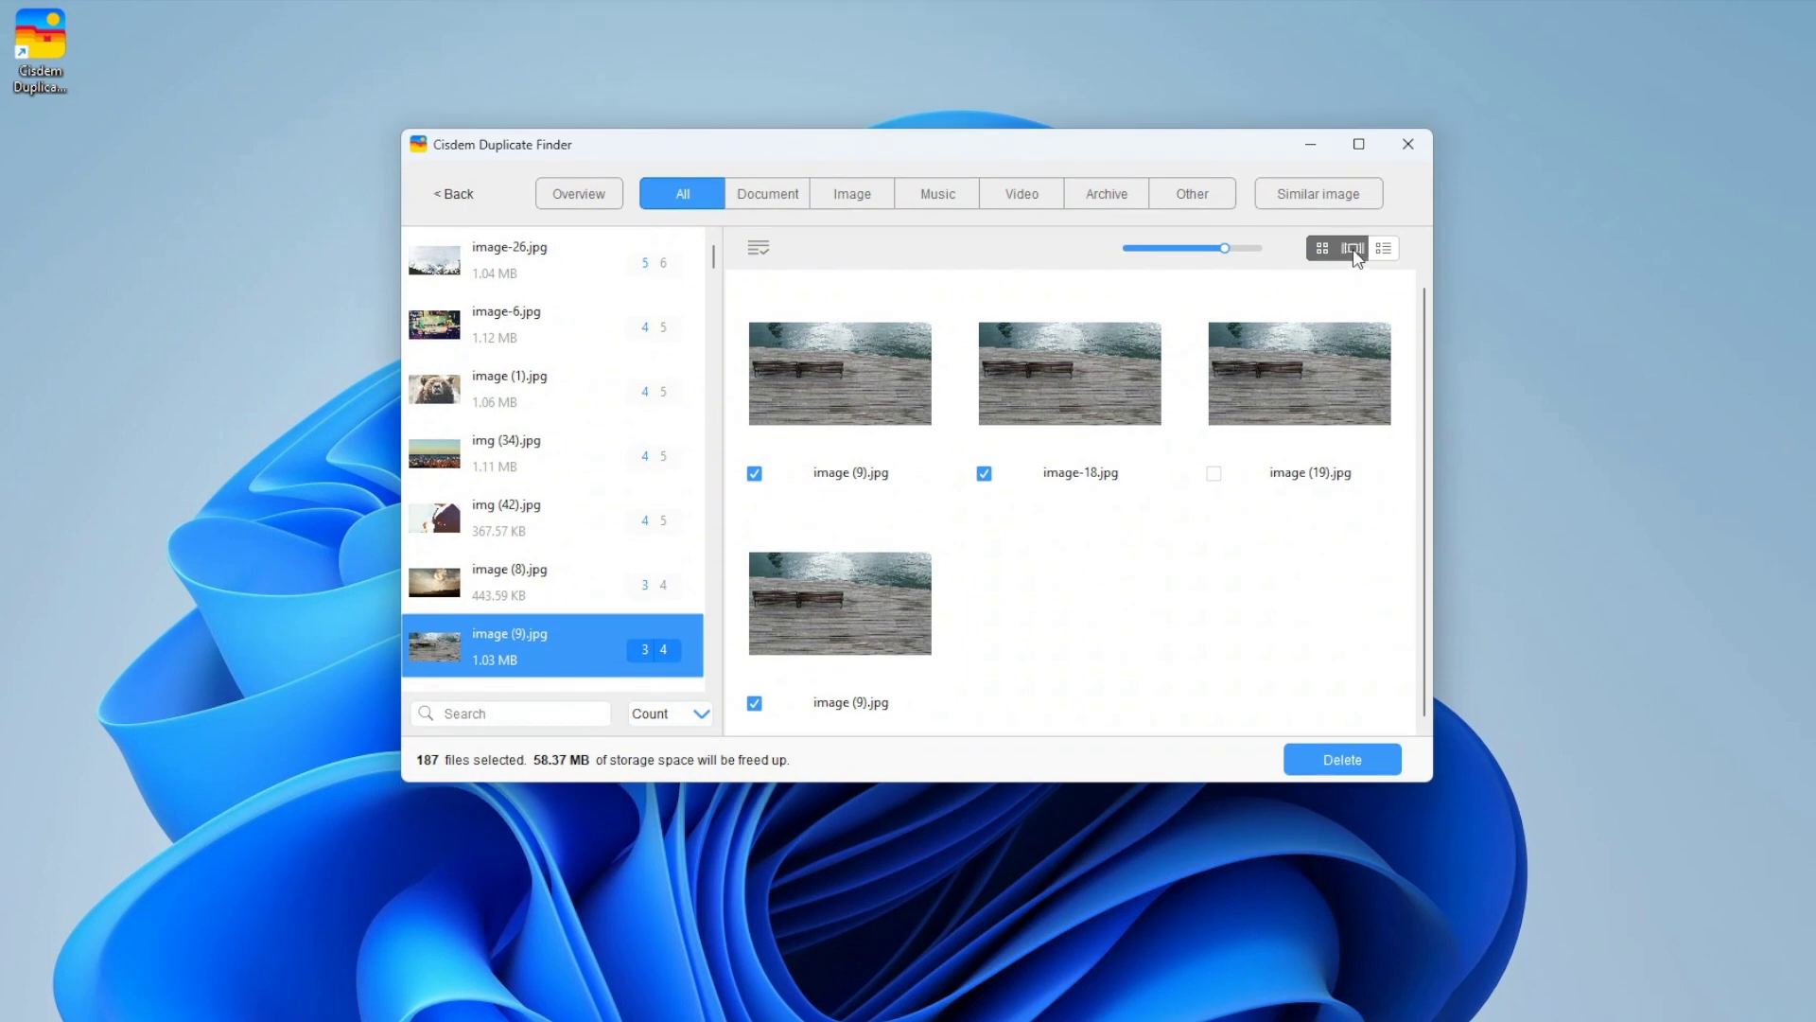
click(1352, 249)
click(951, 532)
click(940, 568)
click(954, 501)
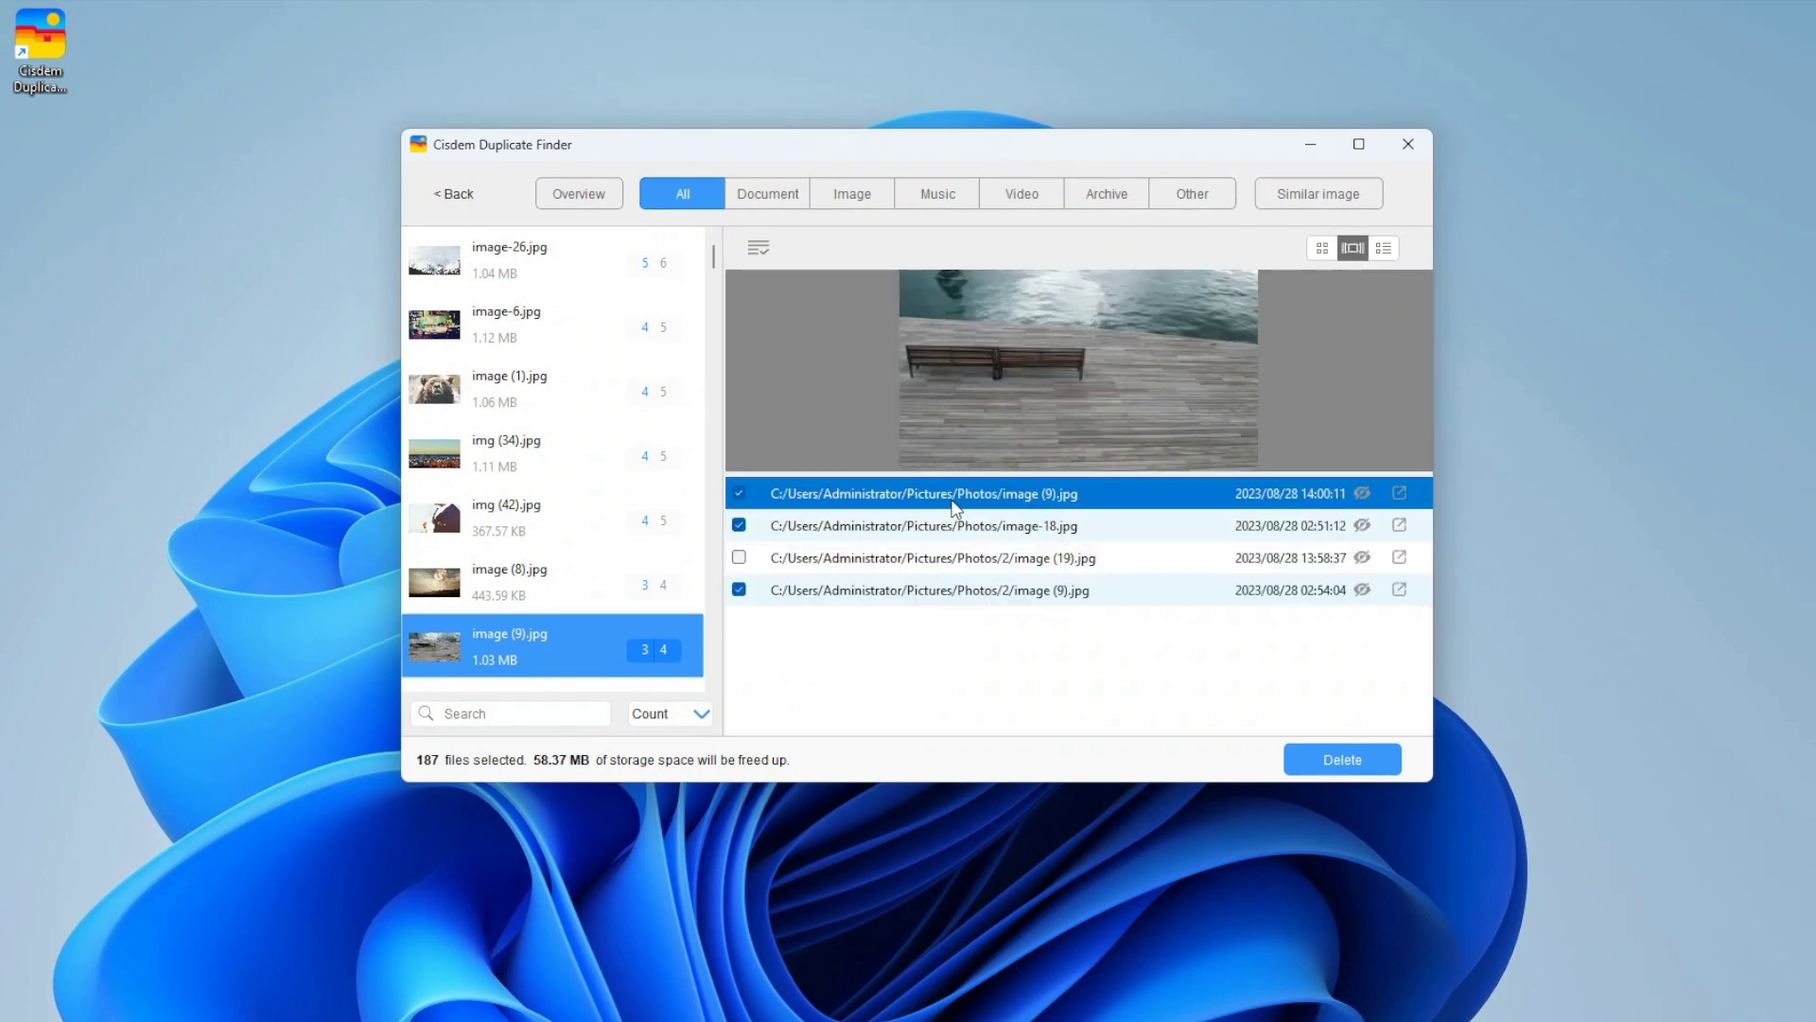
Open the kingfisher group and compare its Desktop Test copy with bird-2.jpg
click(643, 483)
scroll(598, 486, down, 10)
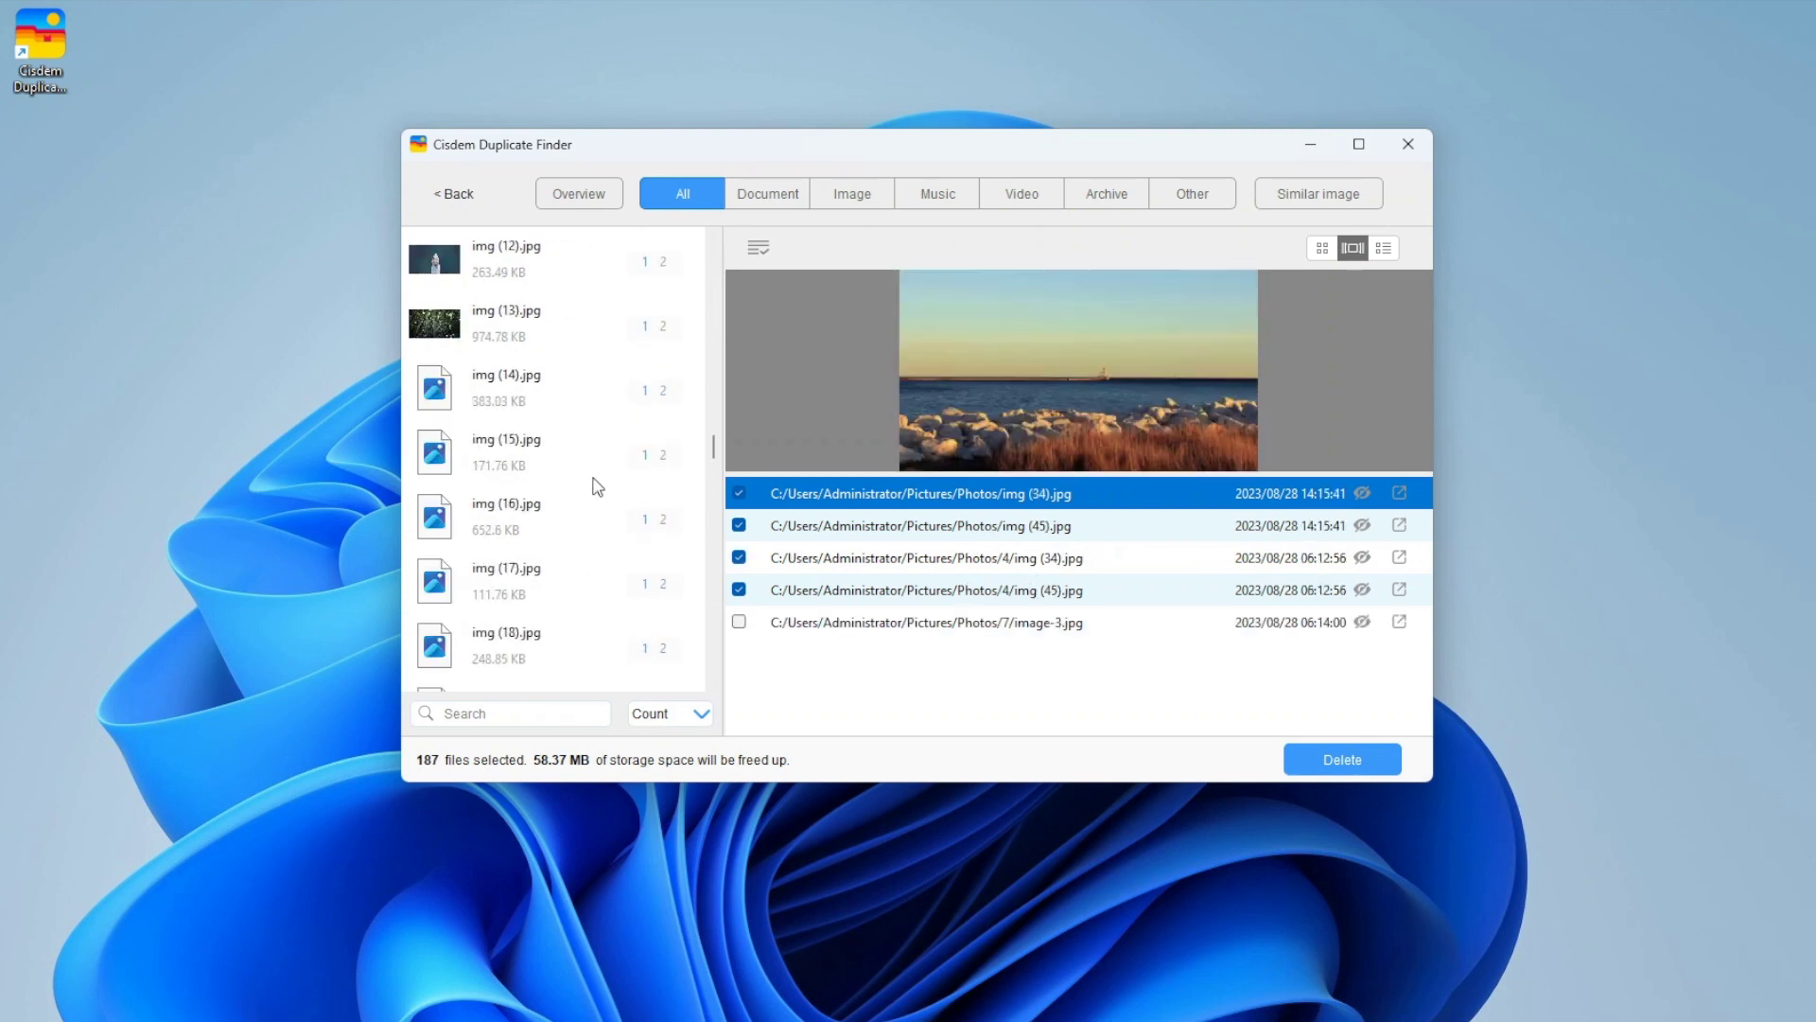
scroll(598, 486, down, 15)
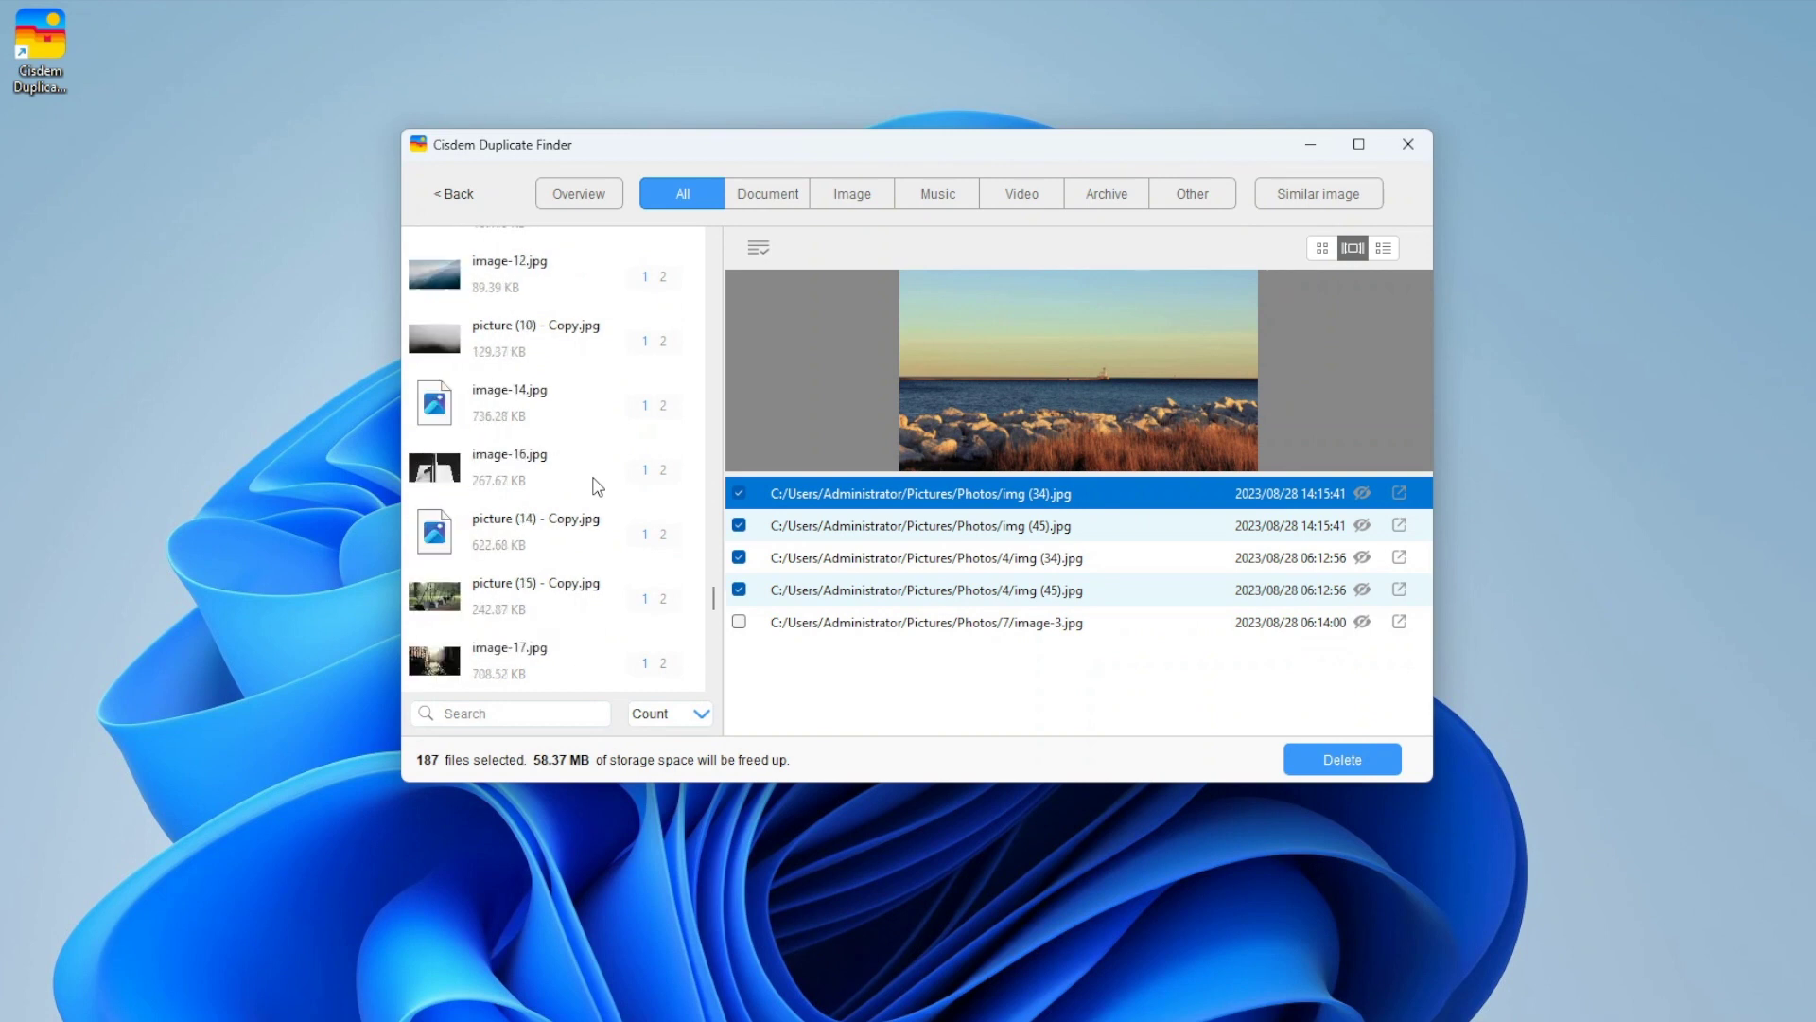
scroll(598, 486, up, 4)
click(581, 518)
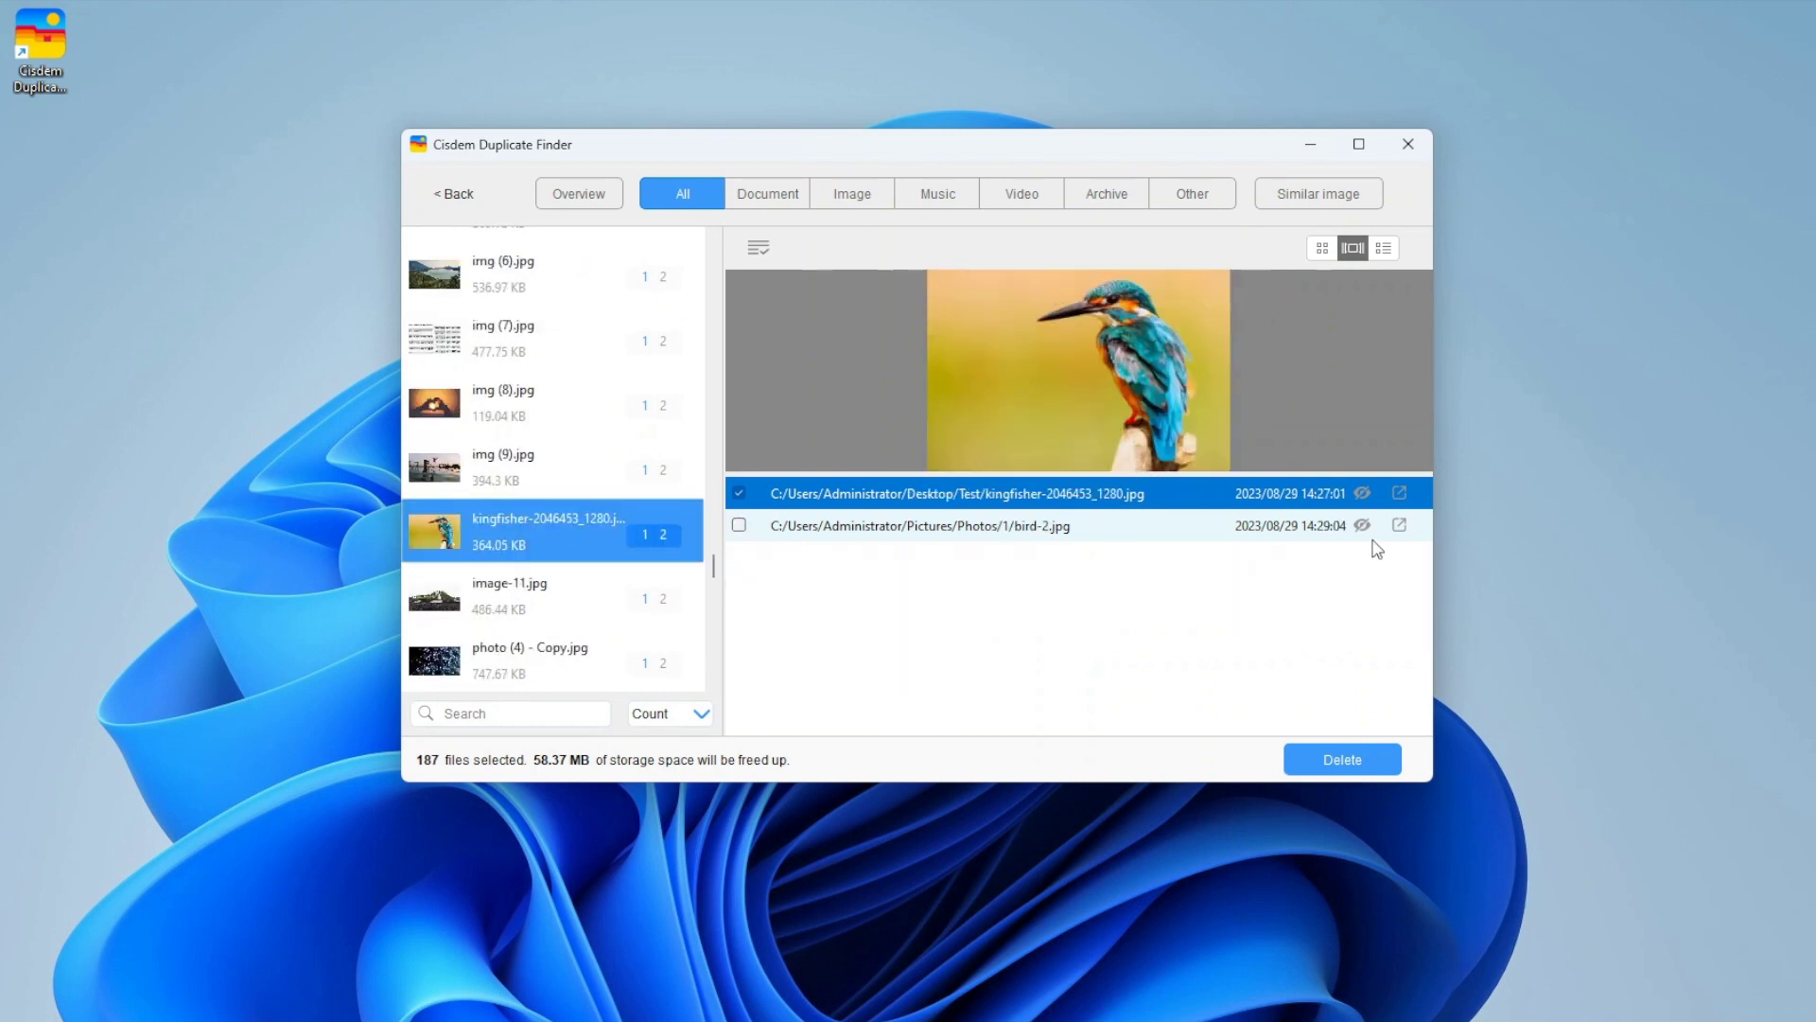
click(945, 531)
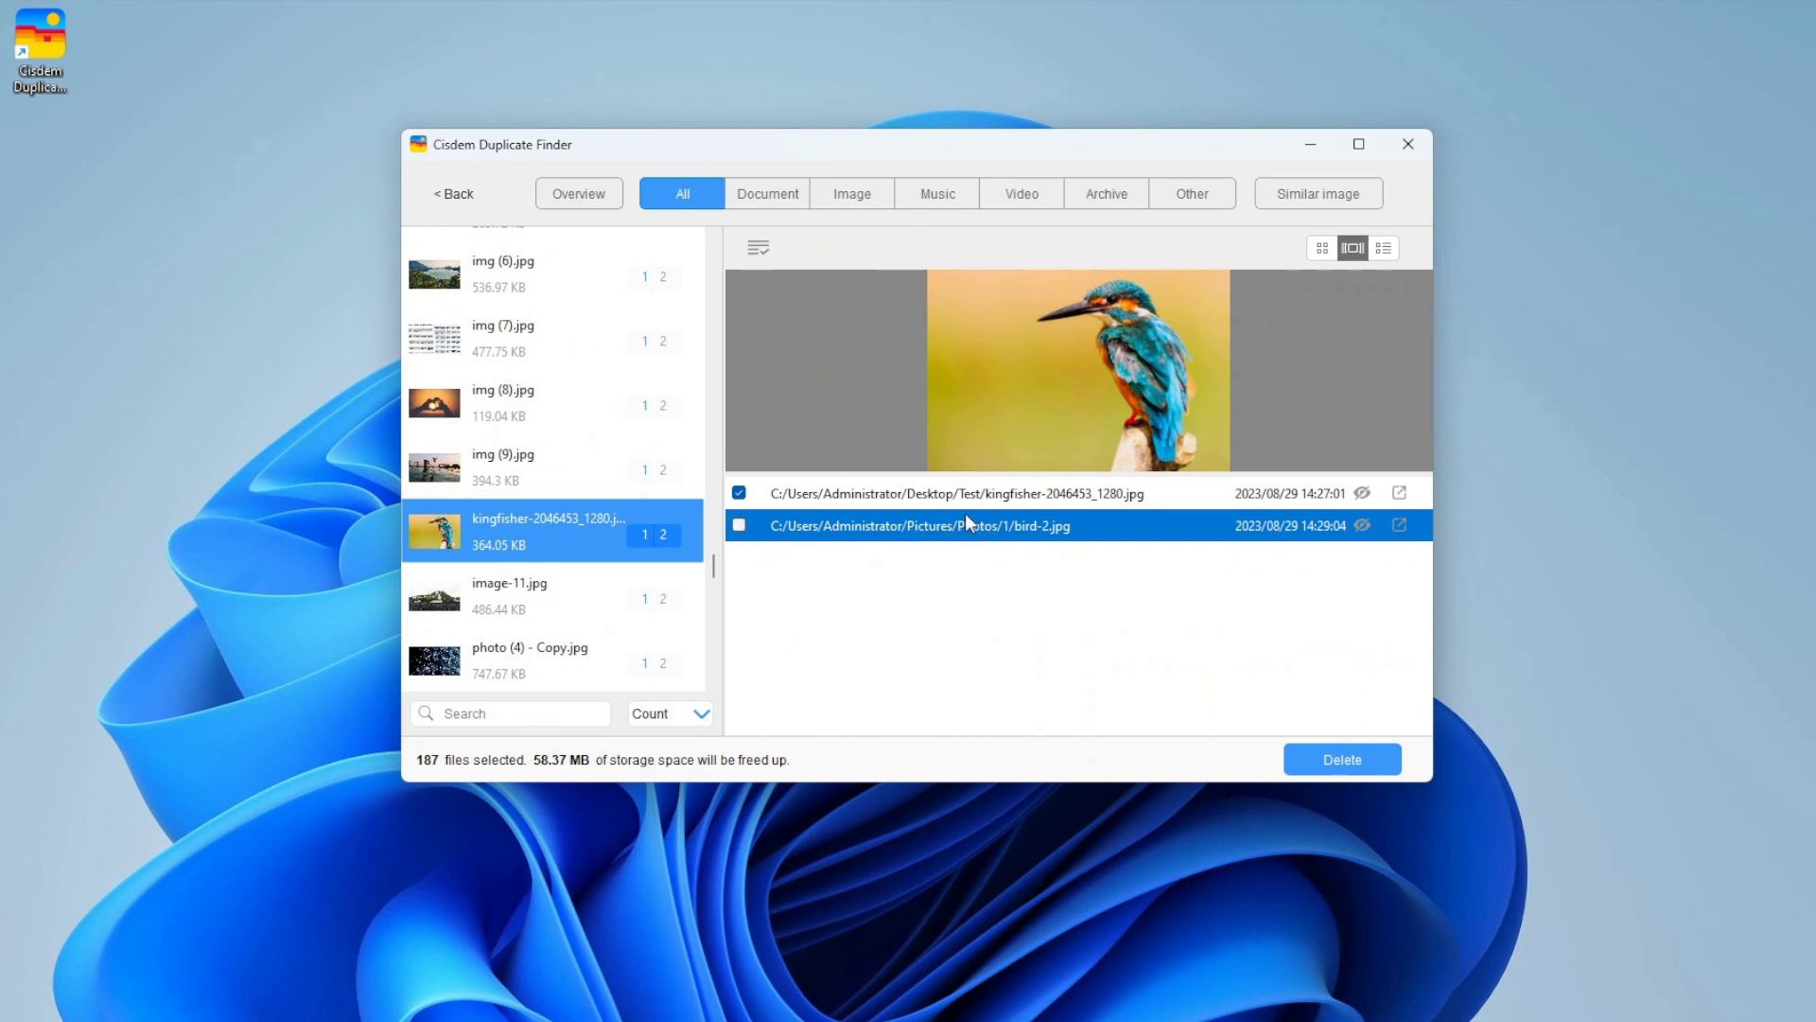
click(947, 497)
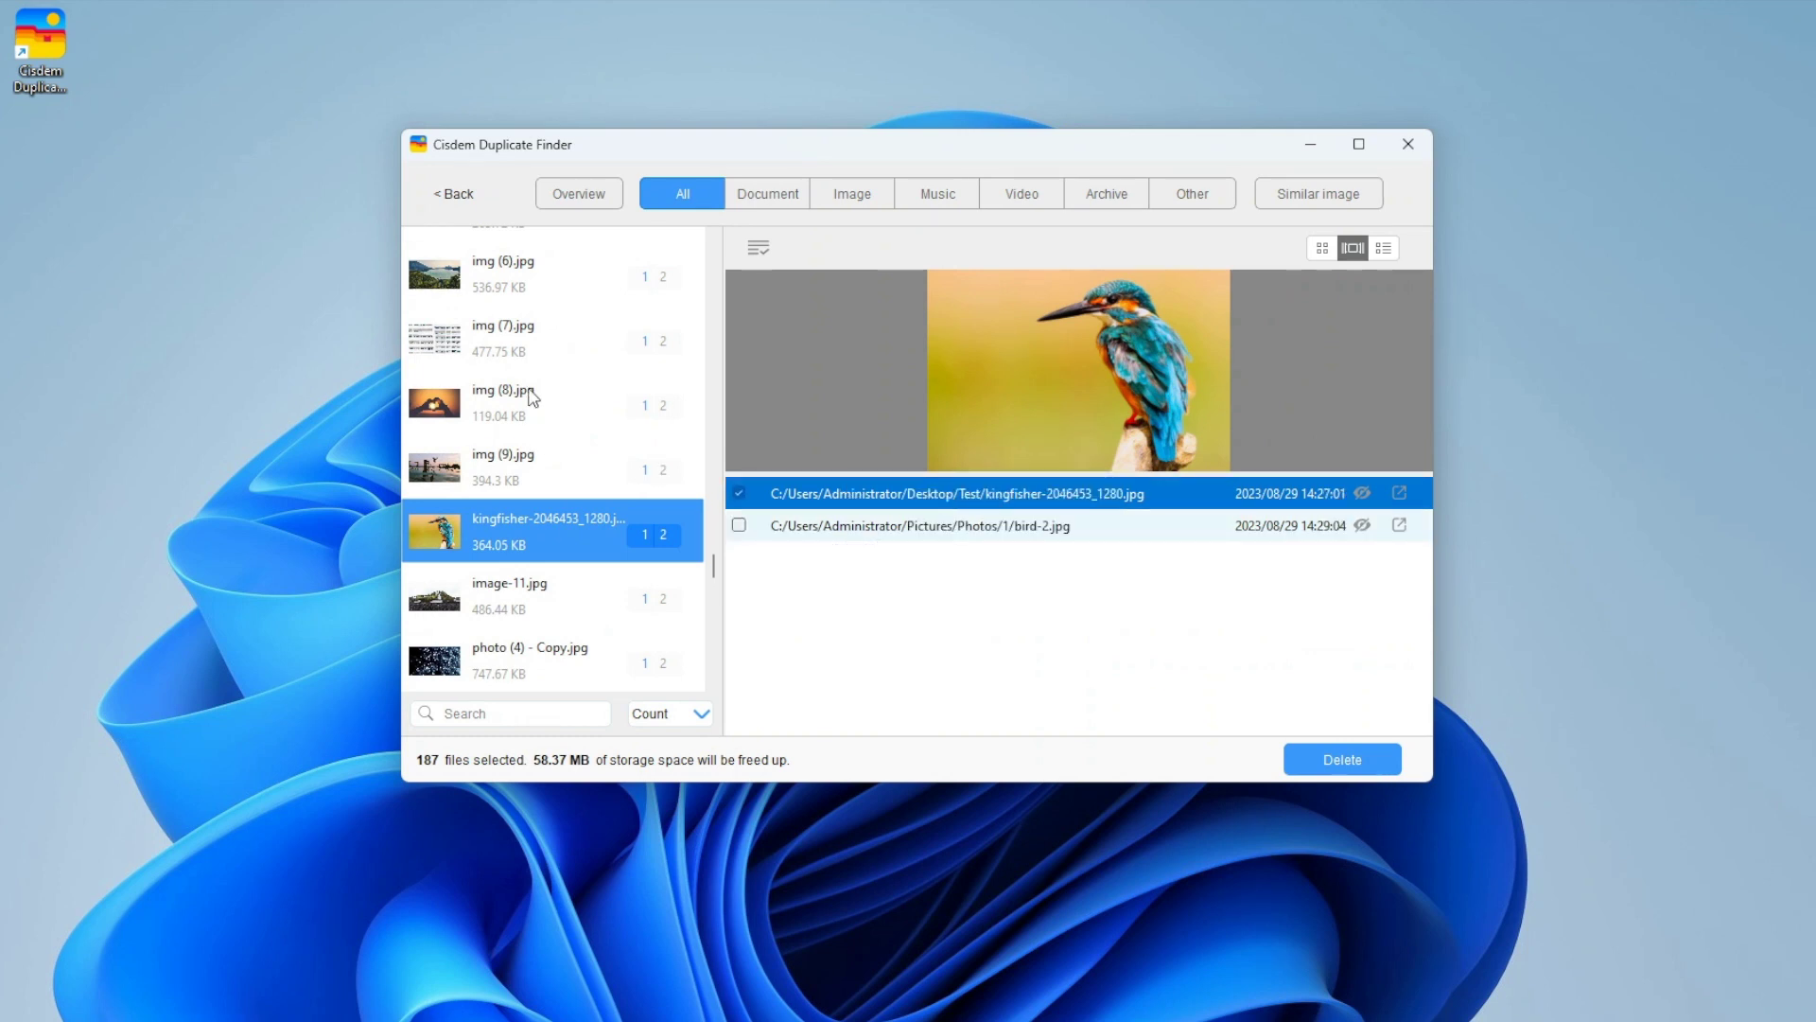
View the kingfisher pair's full file details and check its Desktop\Test folder in File Explorer
click(1385, 249)
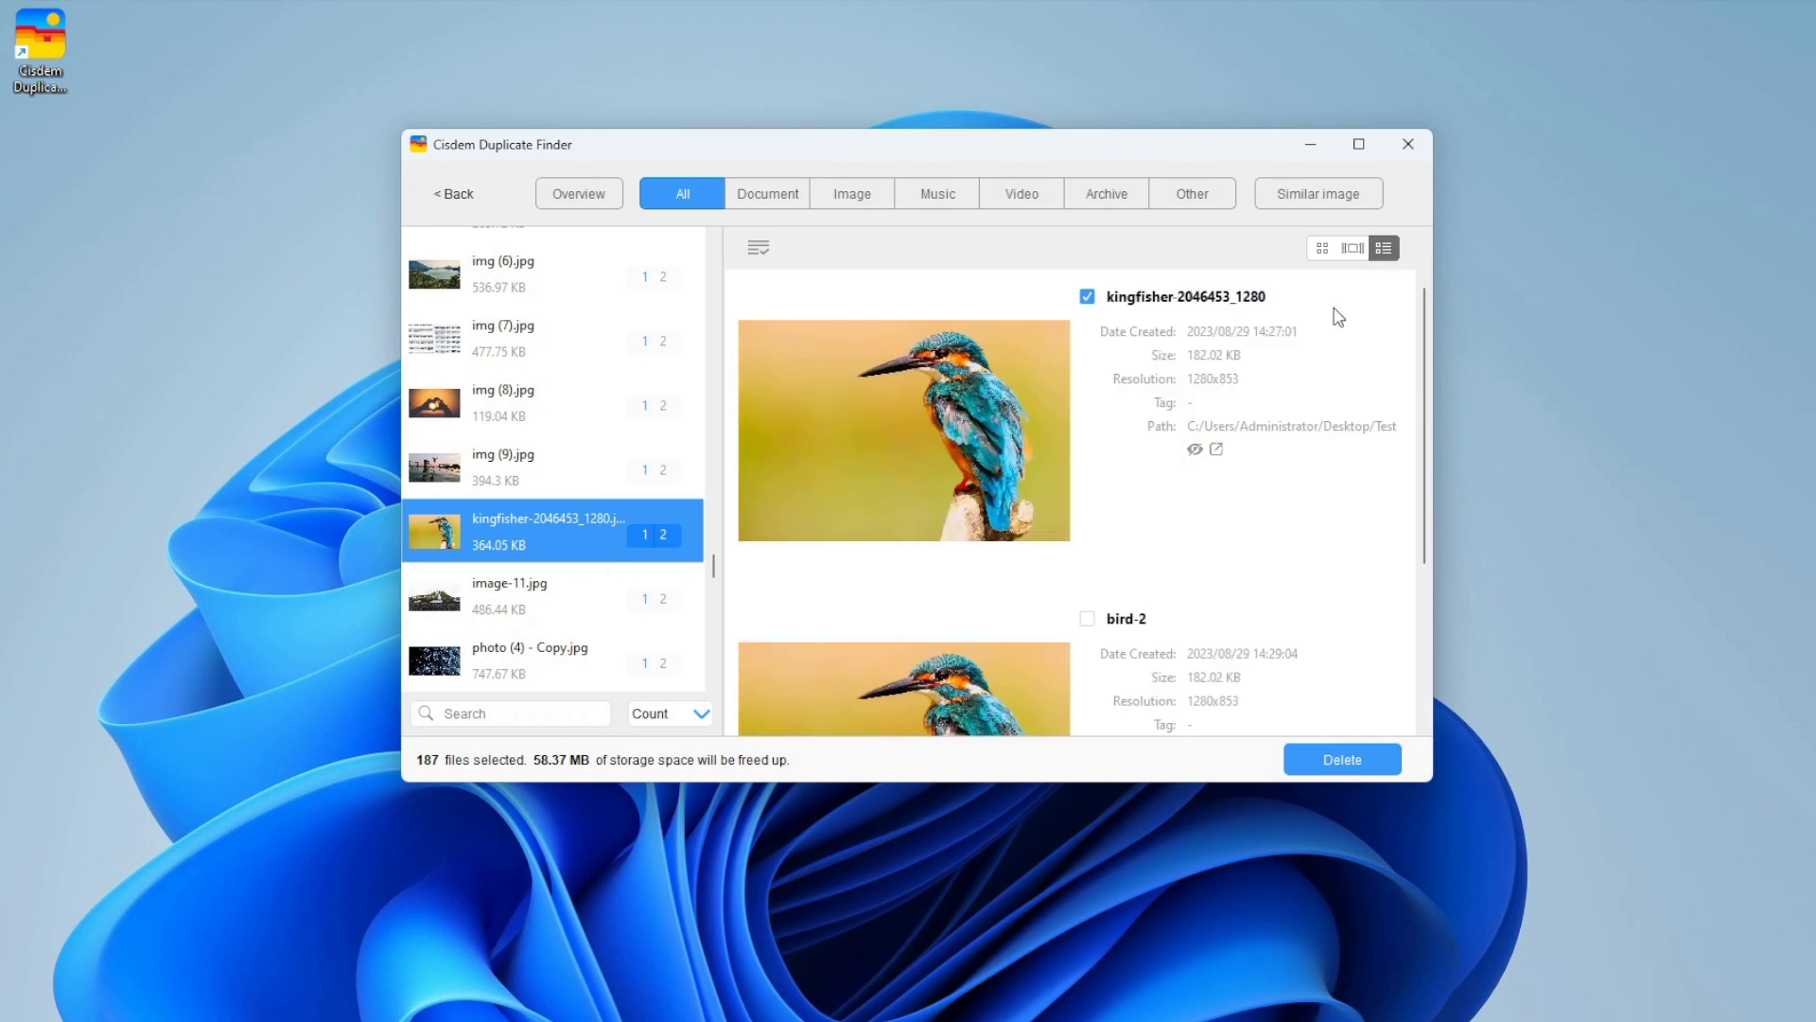
scroll(1148, 526, down, 2)
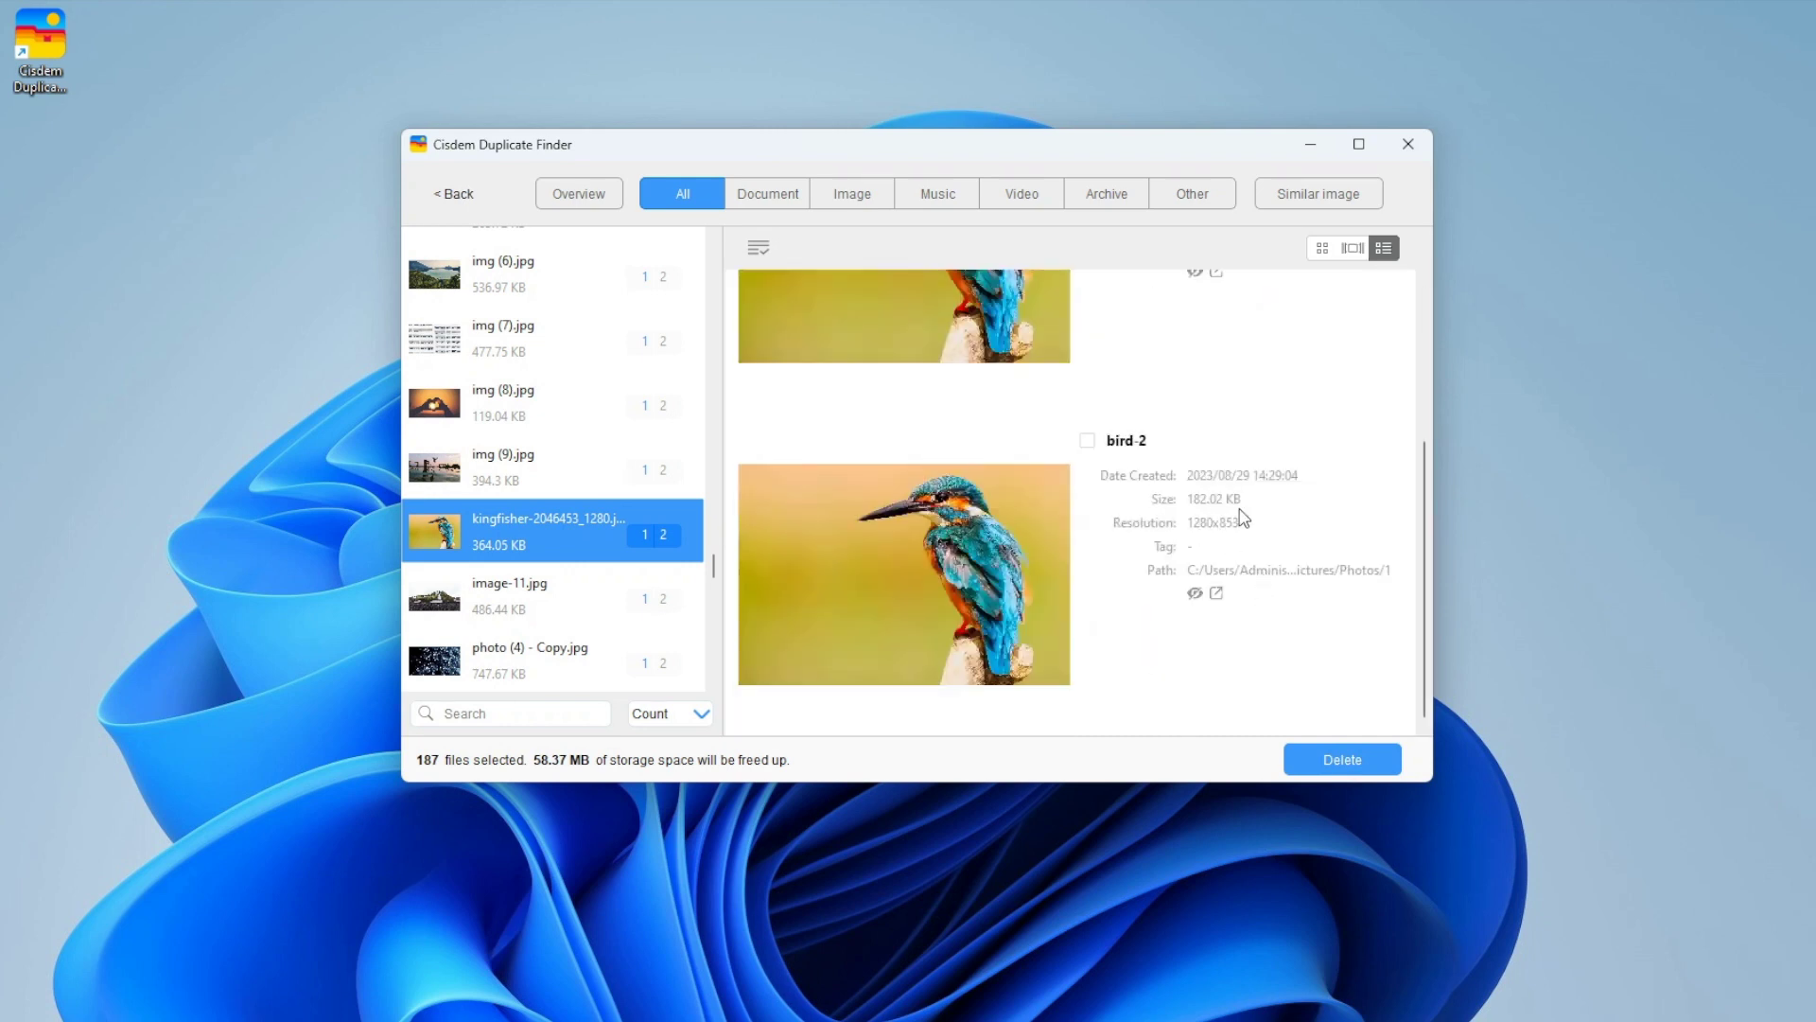
scroll(1258, 511, up, 2)
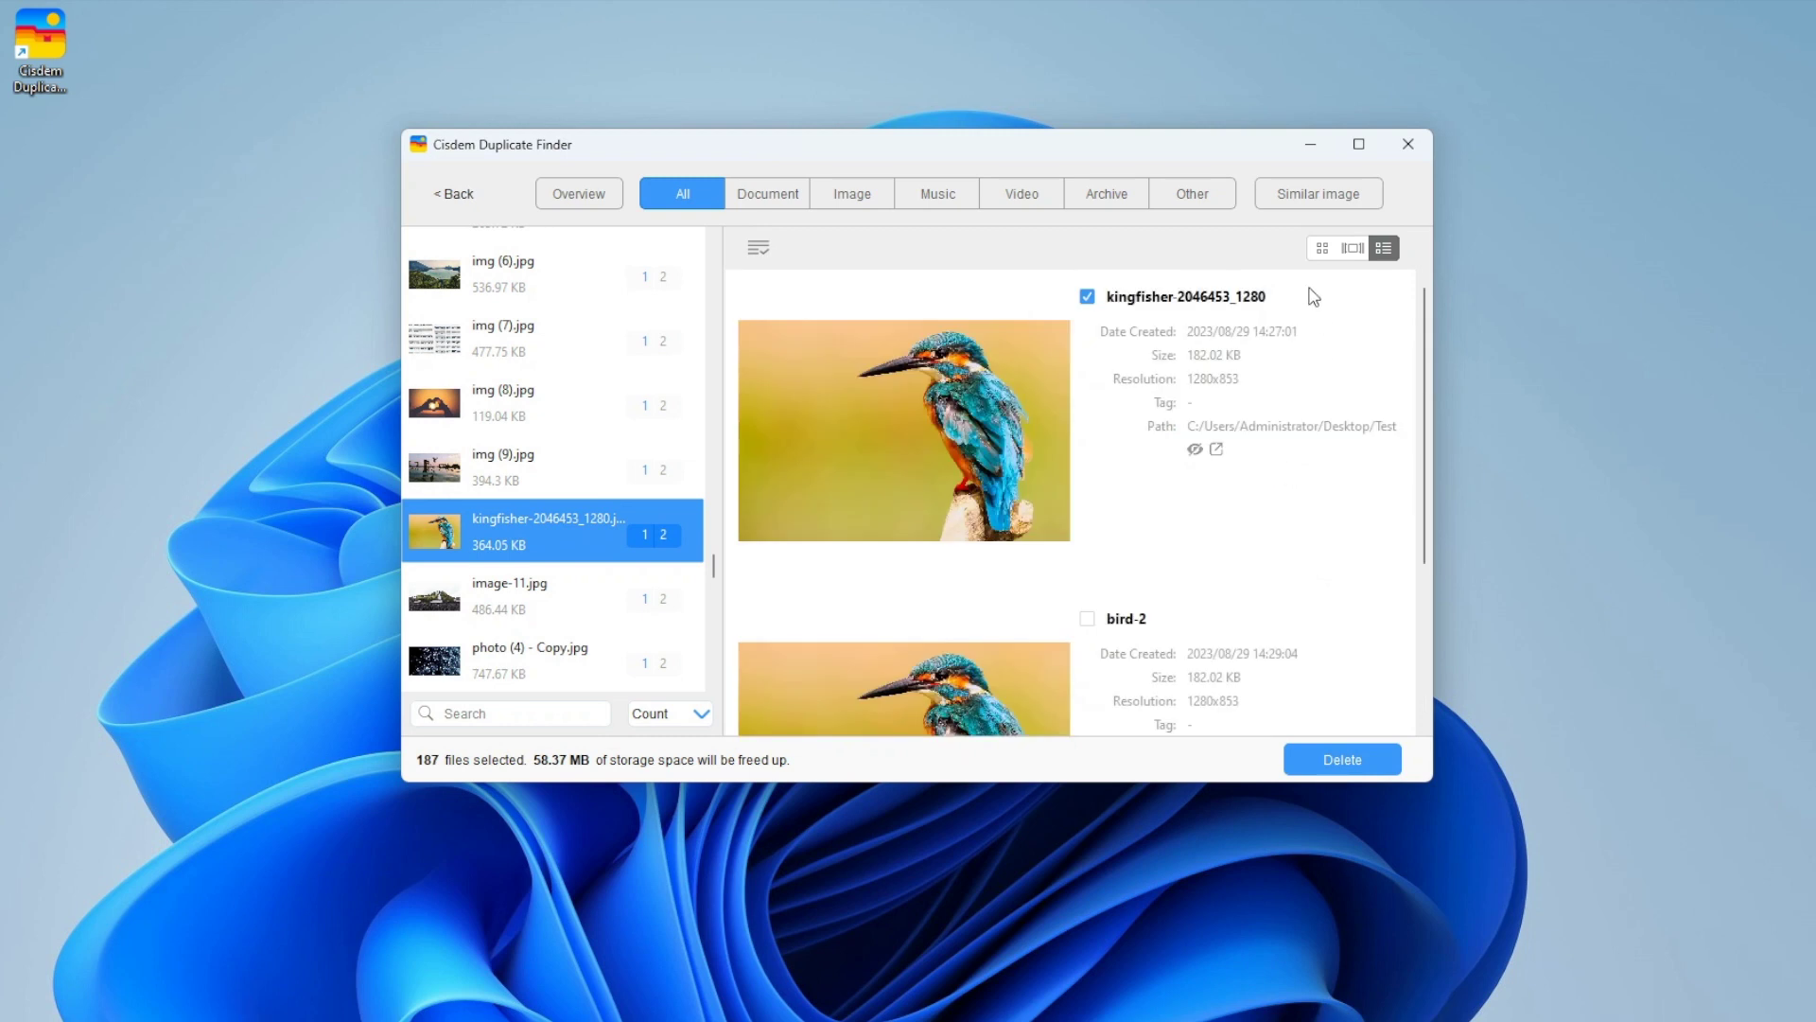
click(1353, 247)
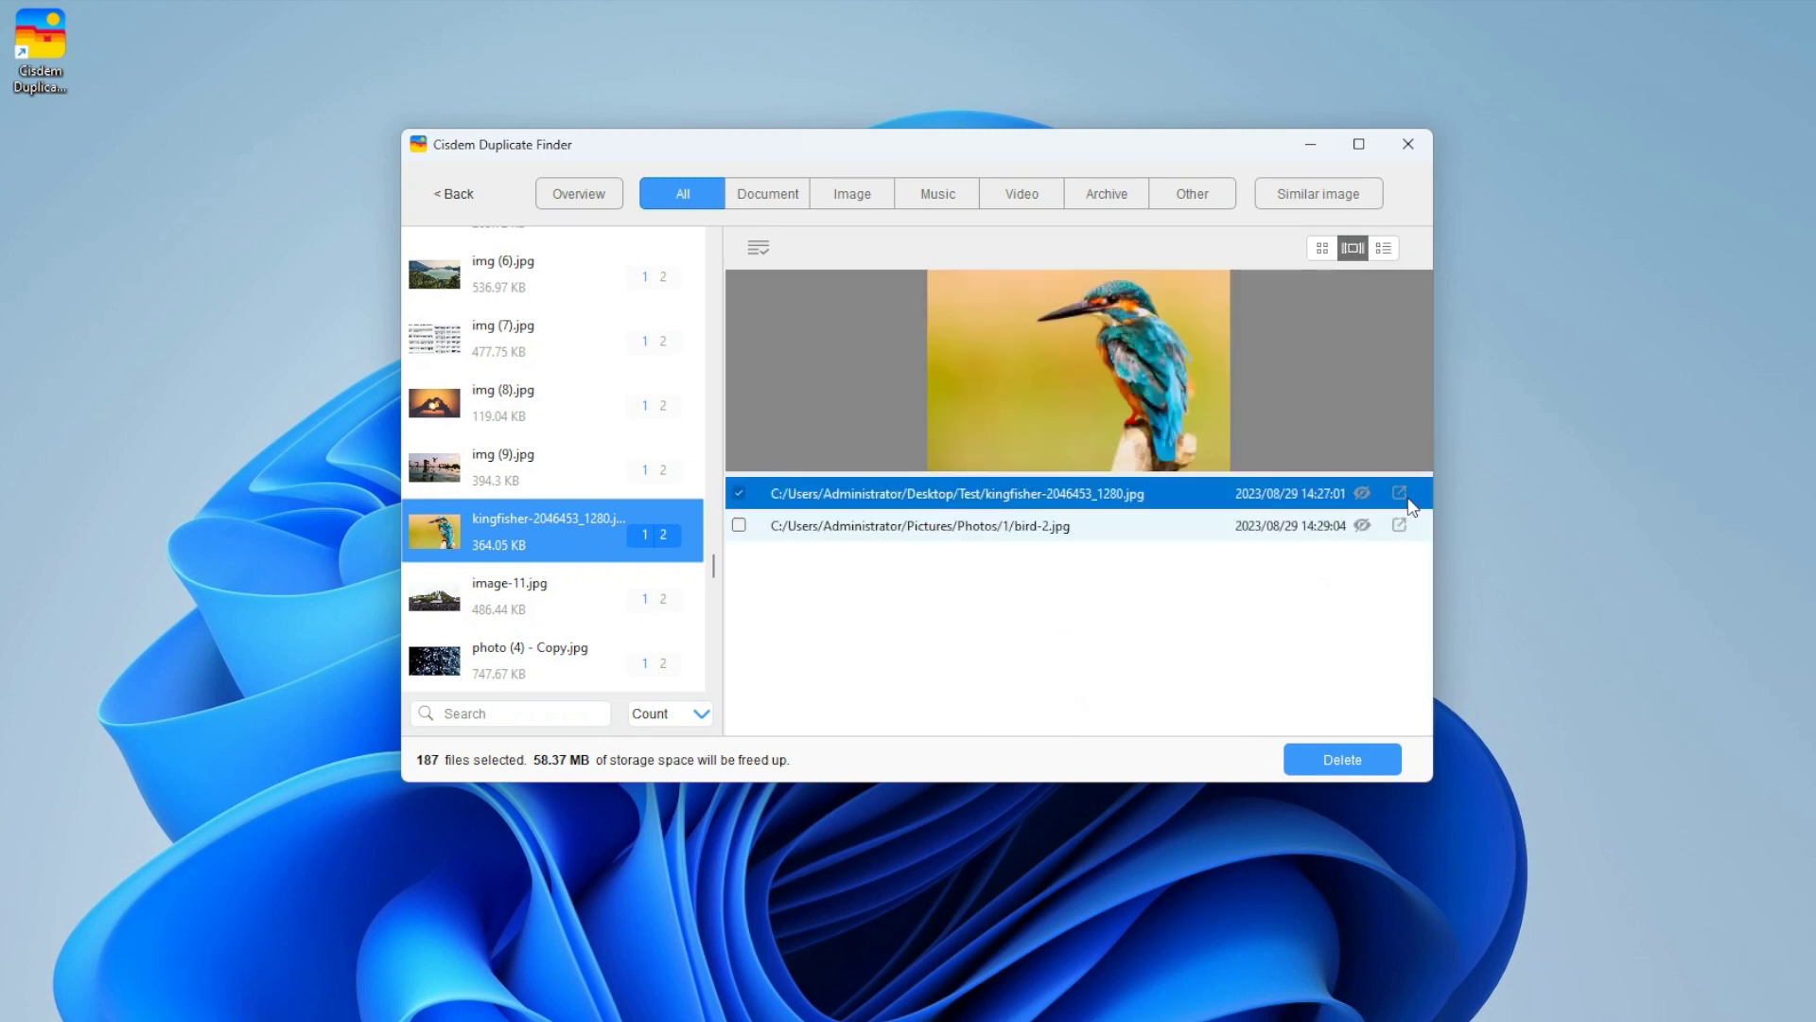
click(1383, 248)
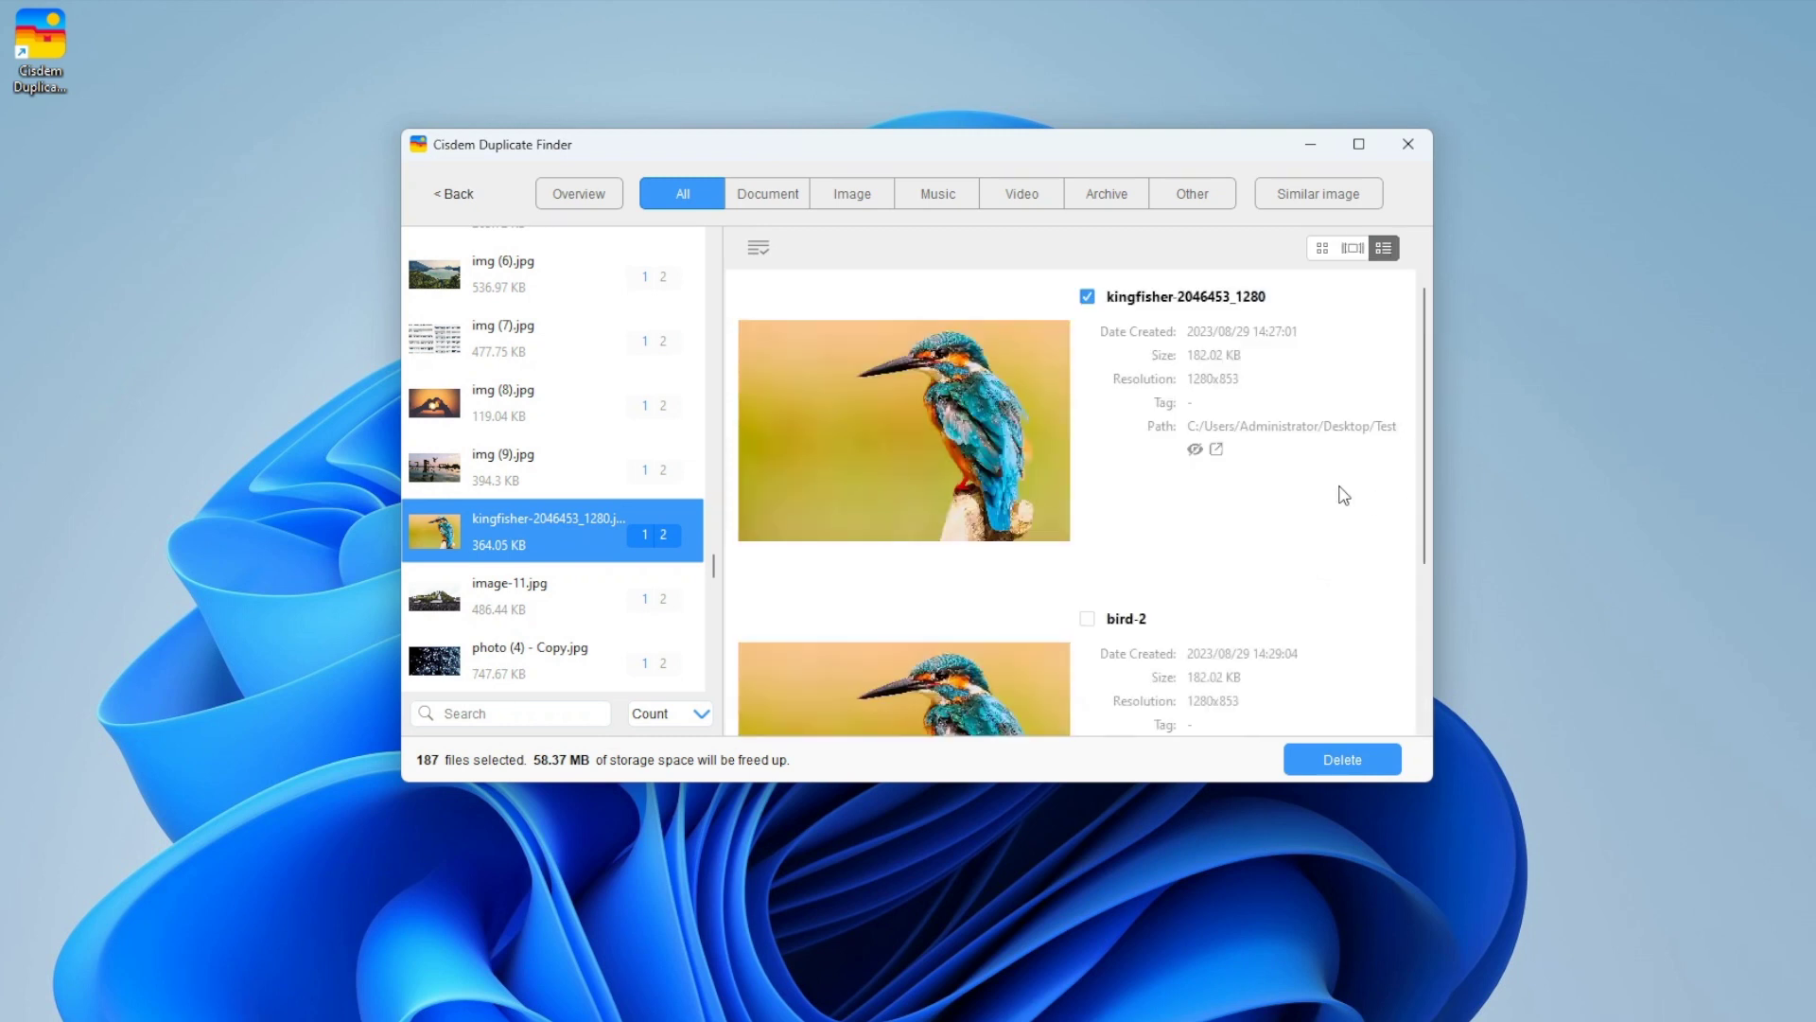
click(1218, 450)
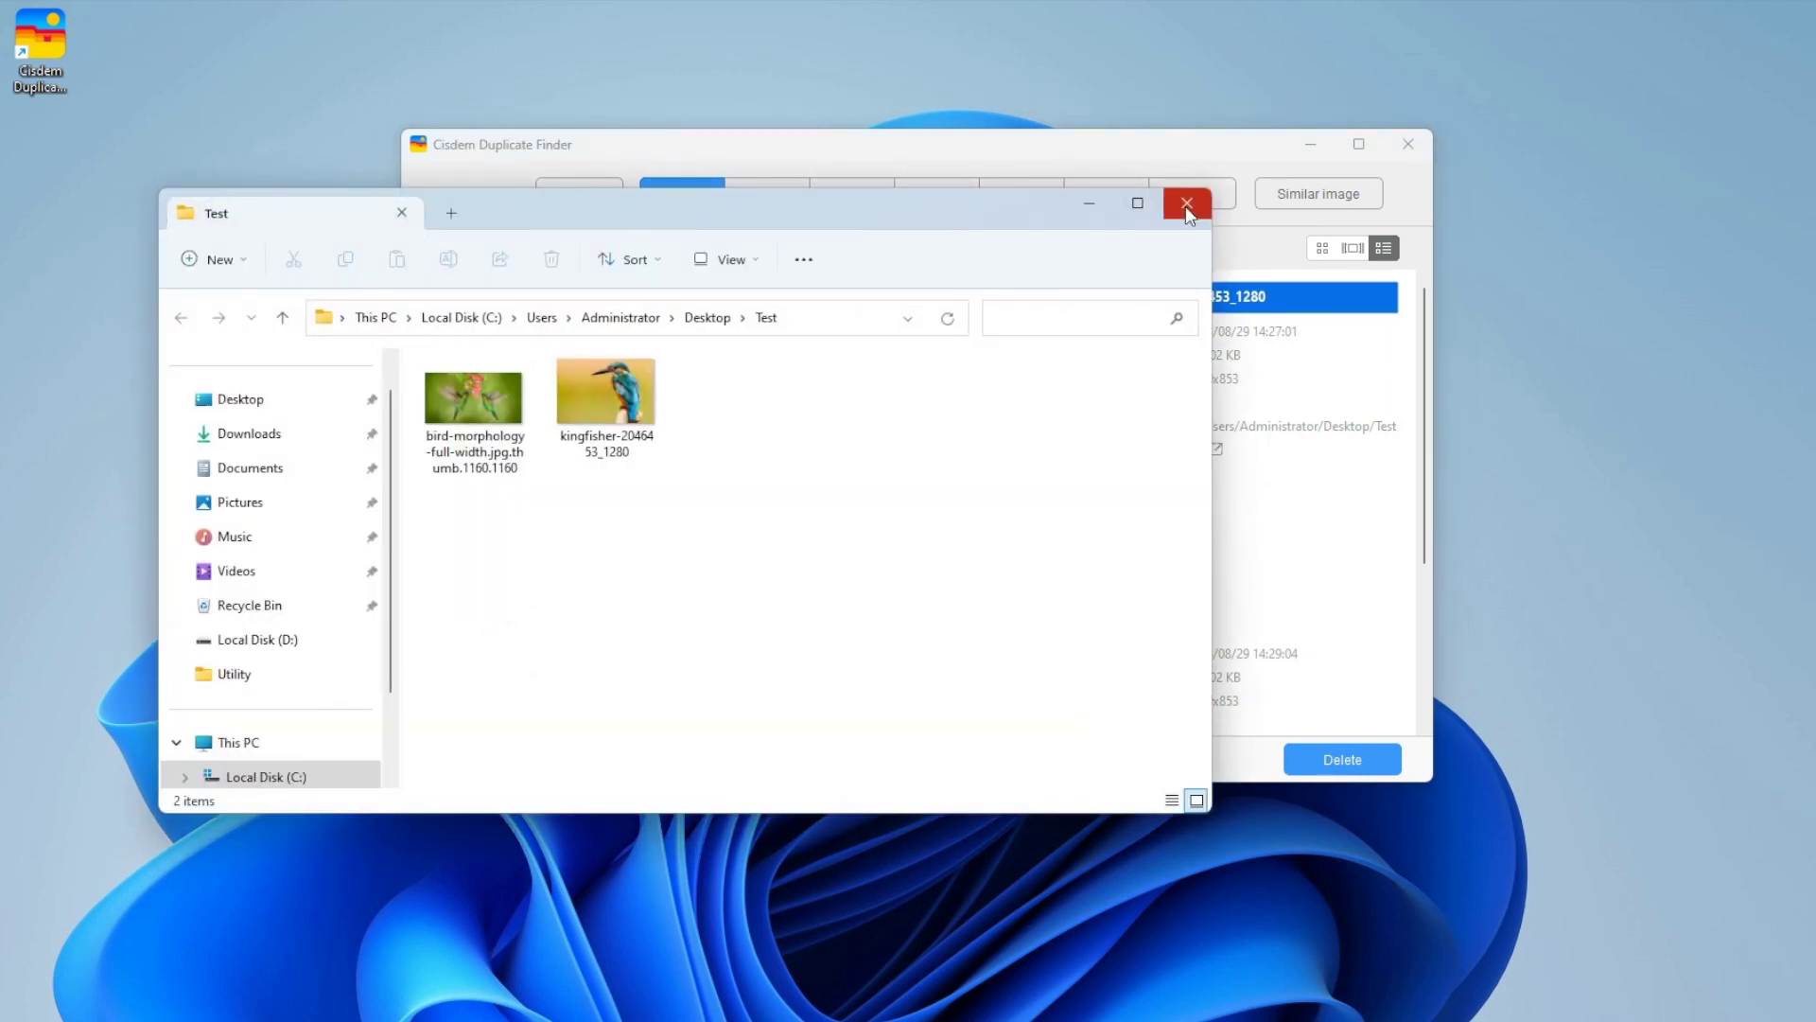
click(1186, 203)
Switch to thumbnail grid view, enlarge the thumbnails and view the image-26.jpg group
click(1317, 254)
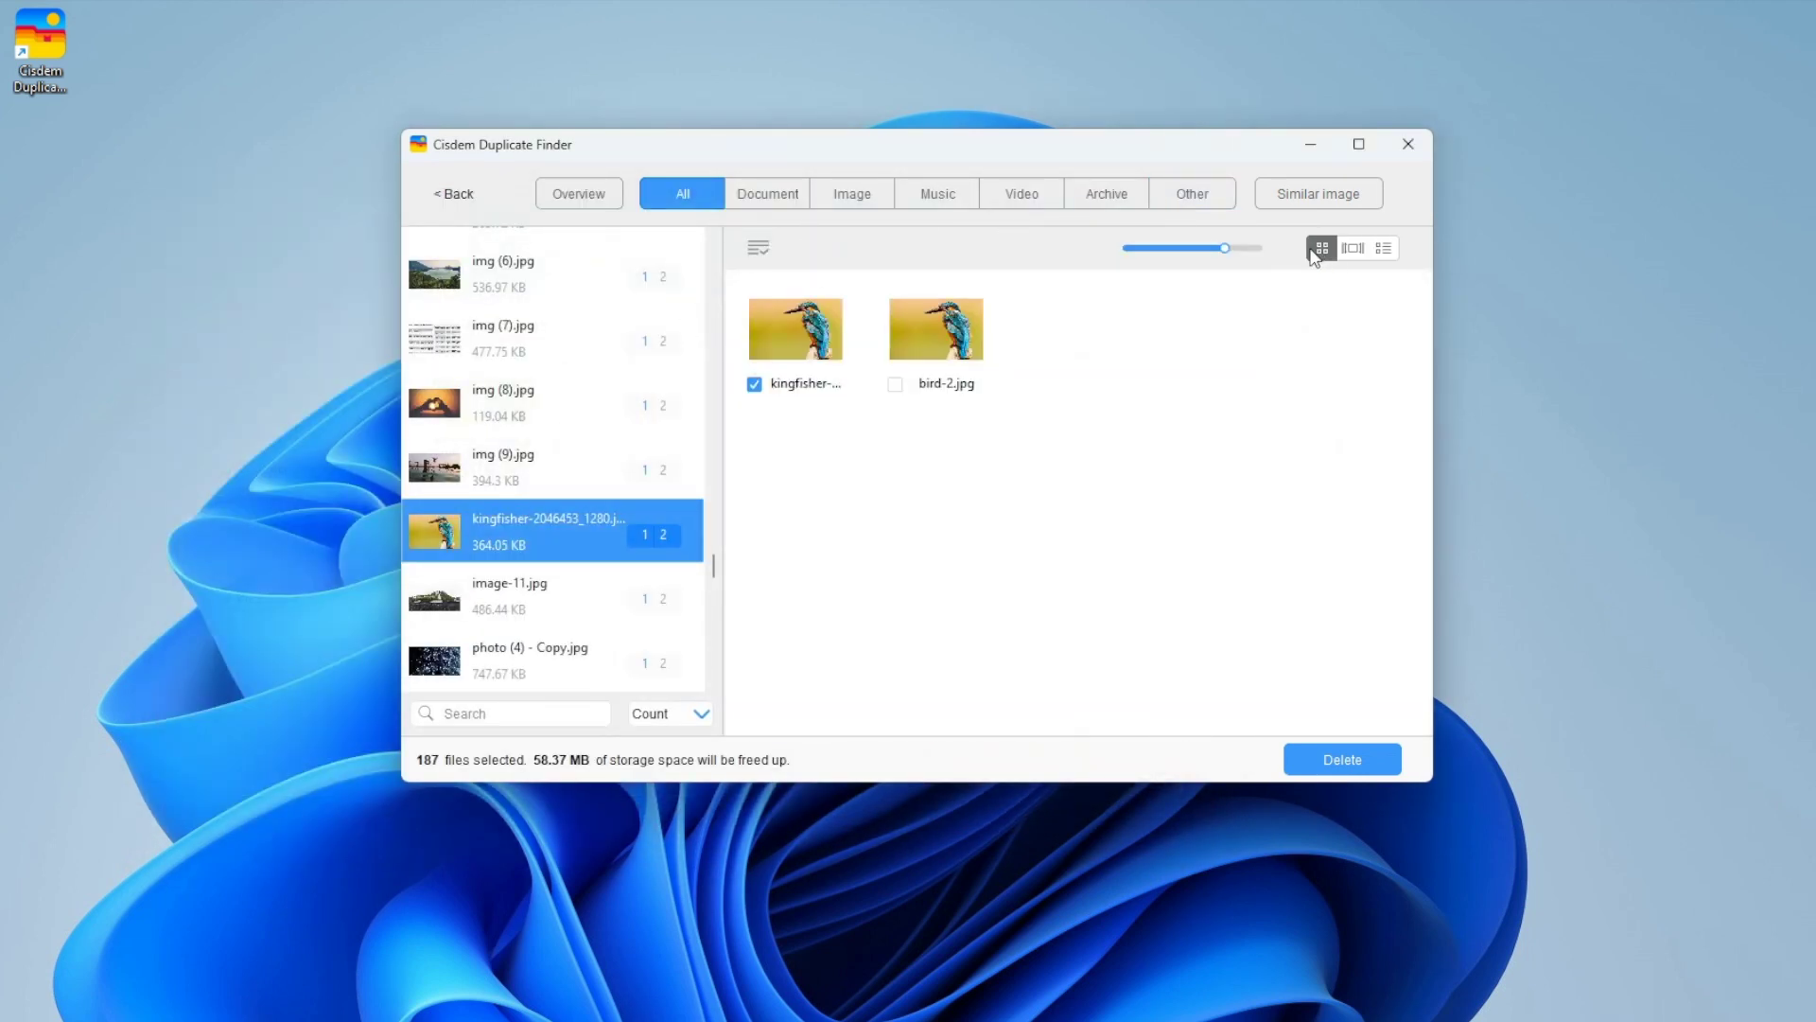
drag(1227, 249, 1257, 249)
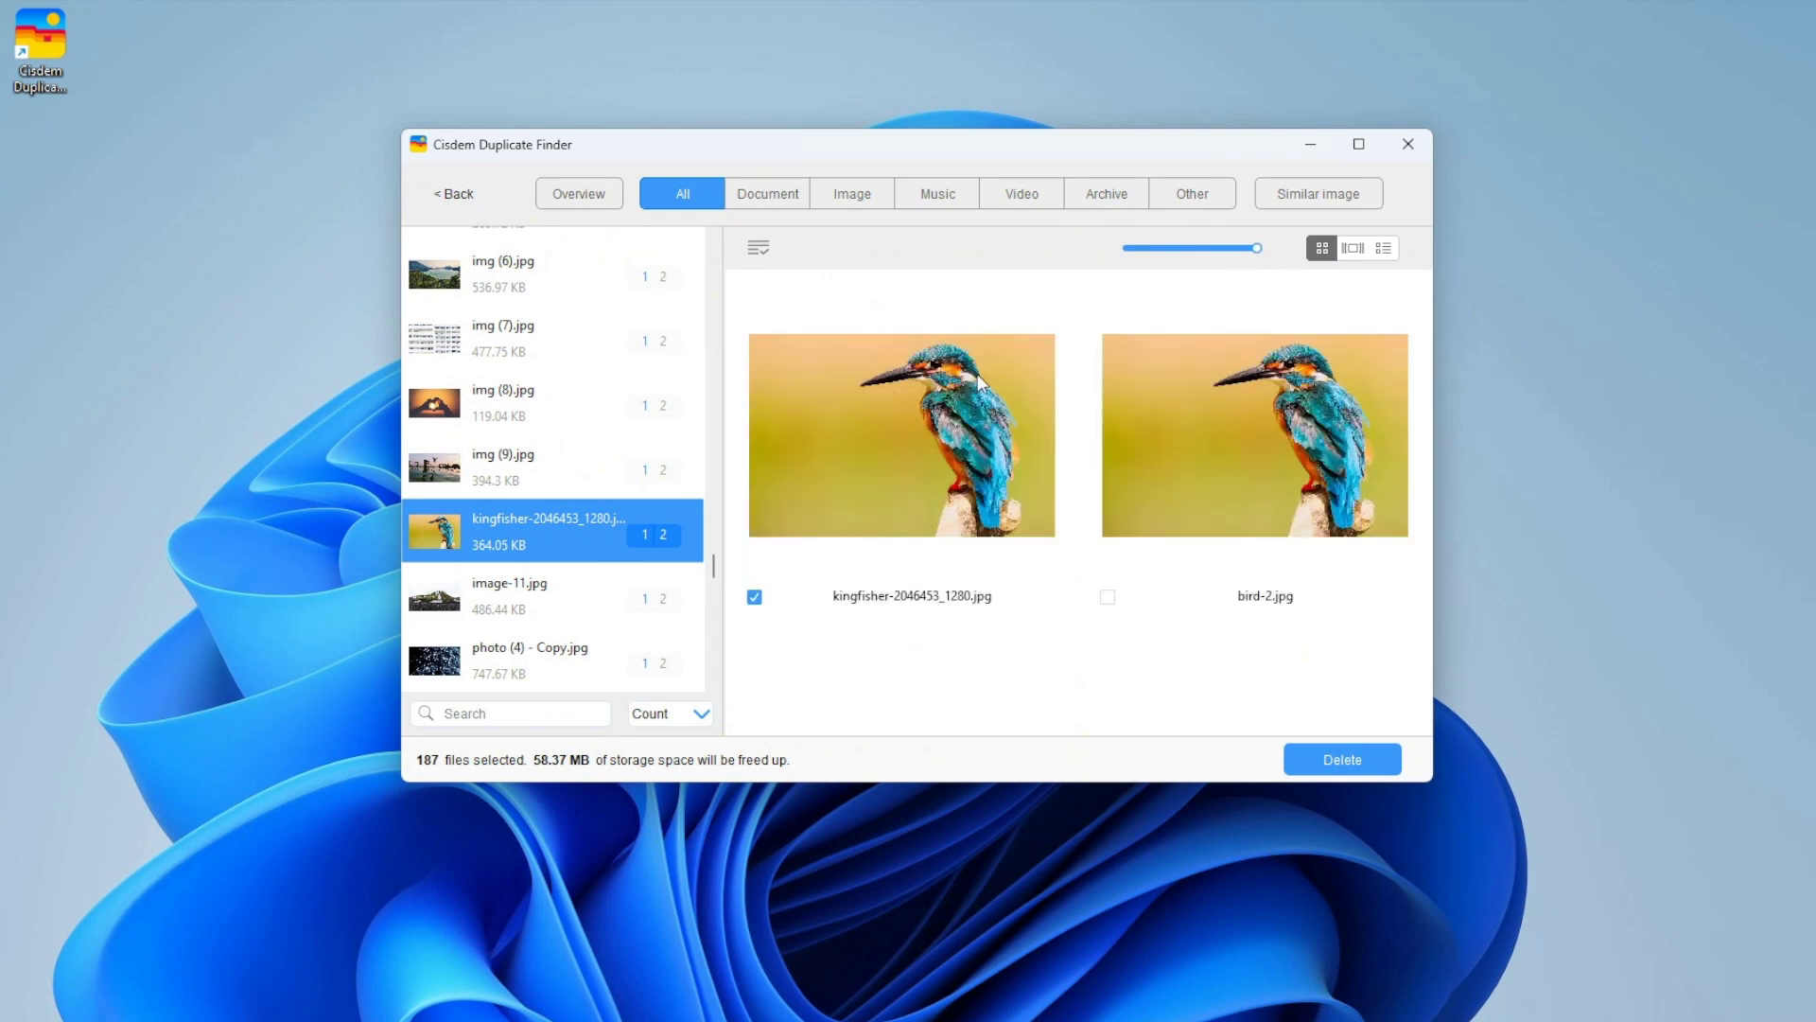
scroll(628, 376, up, 10)
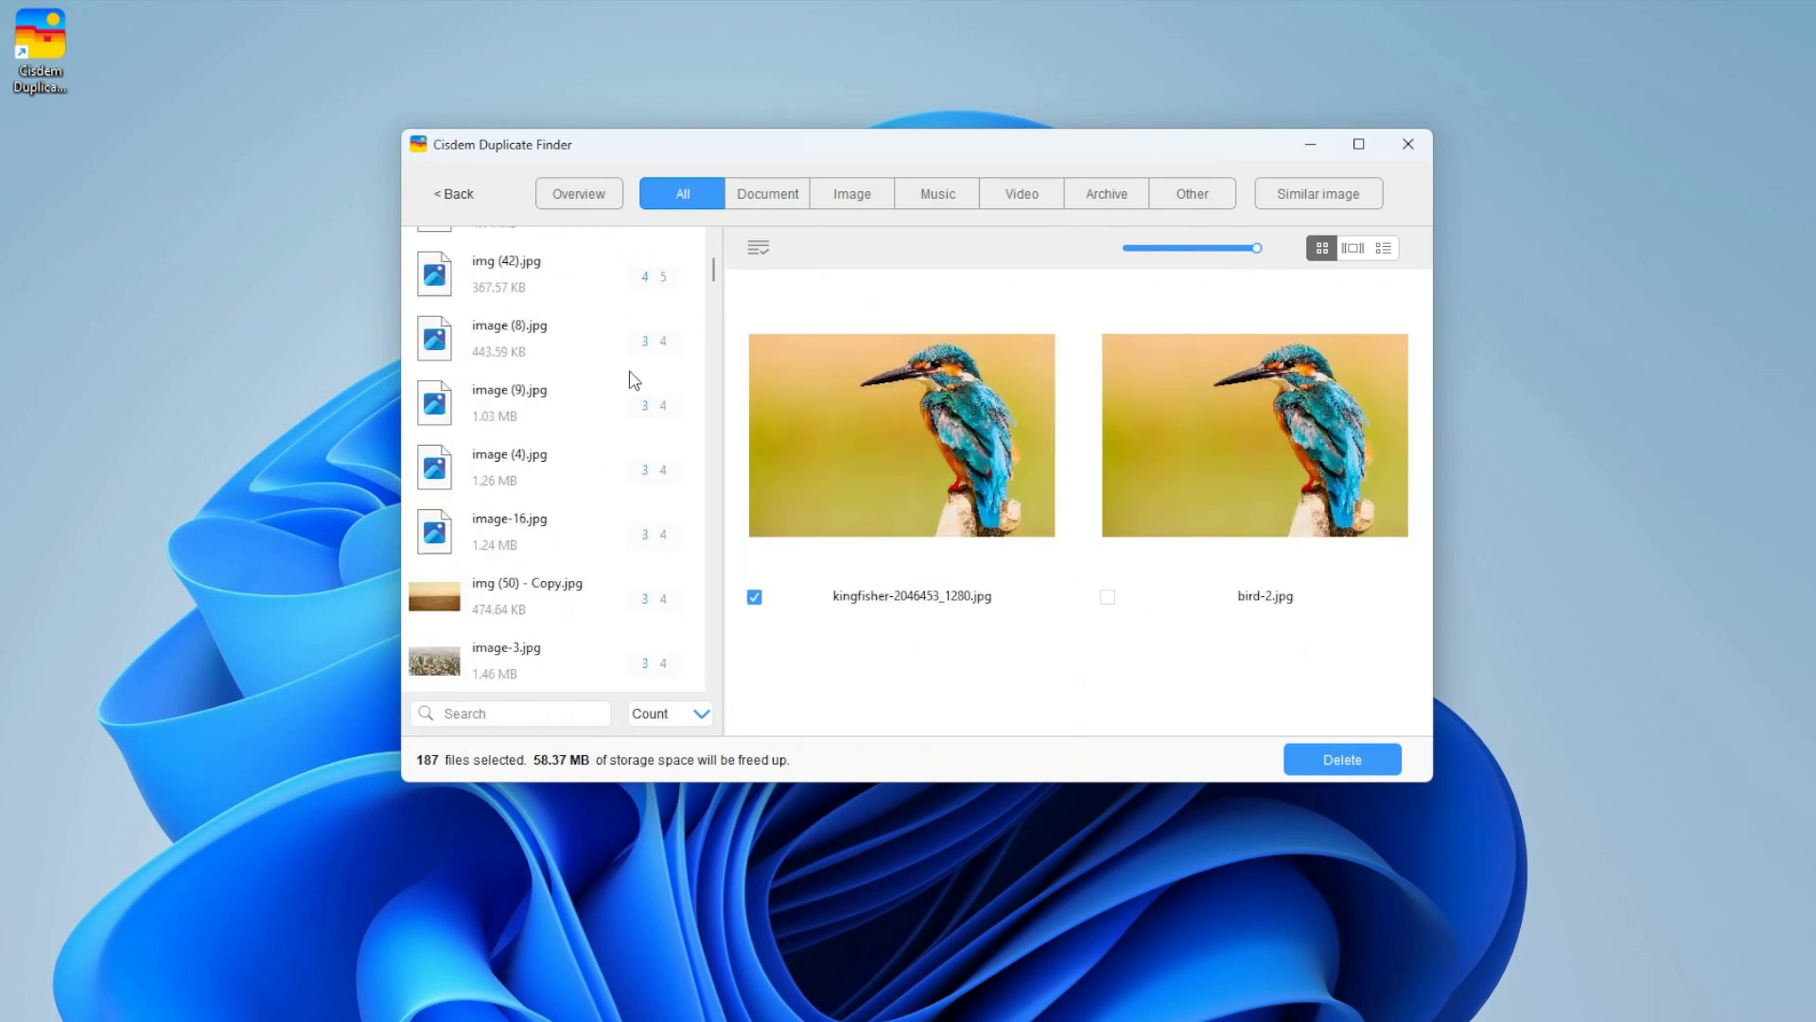
click(614, 258)
scroll(951, 428, down, 3)
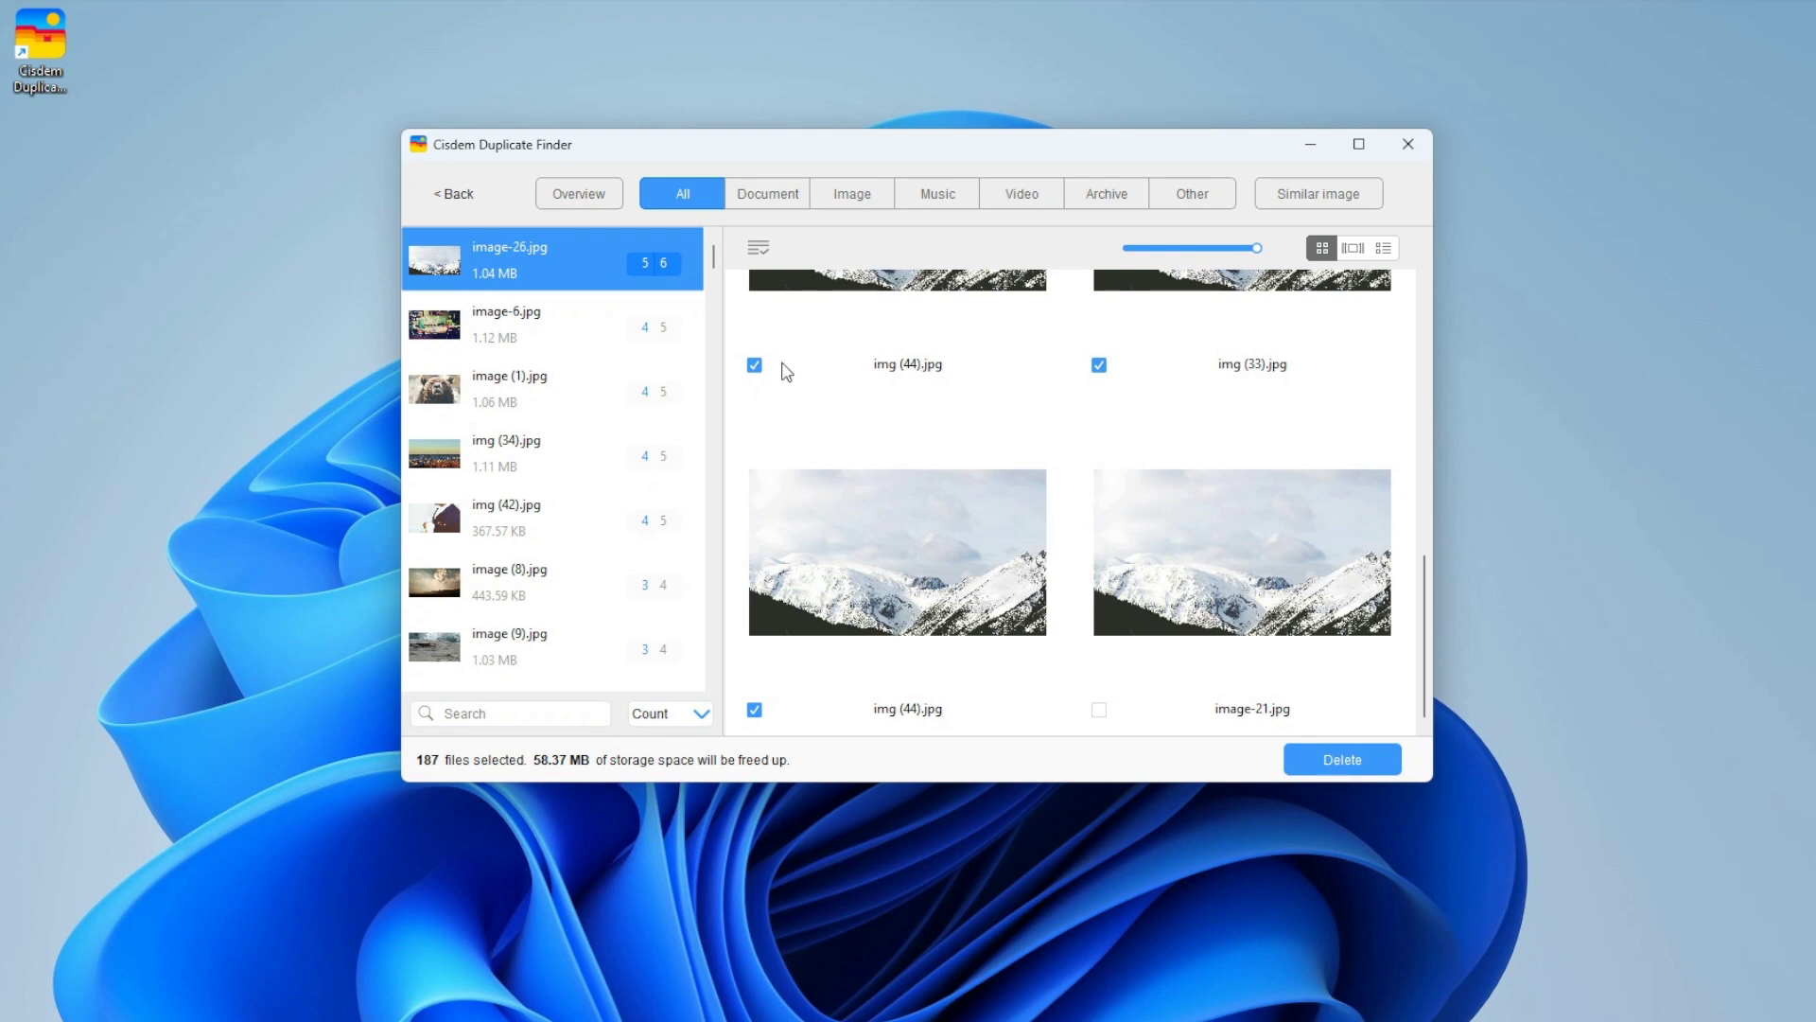
Try several thumbnail sizes, settle on medium, then view the image-6.jpg group
click(1223, 248)
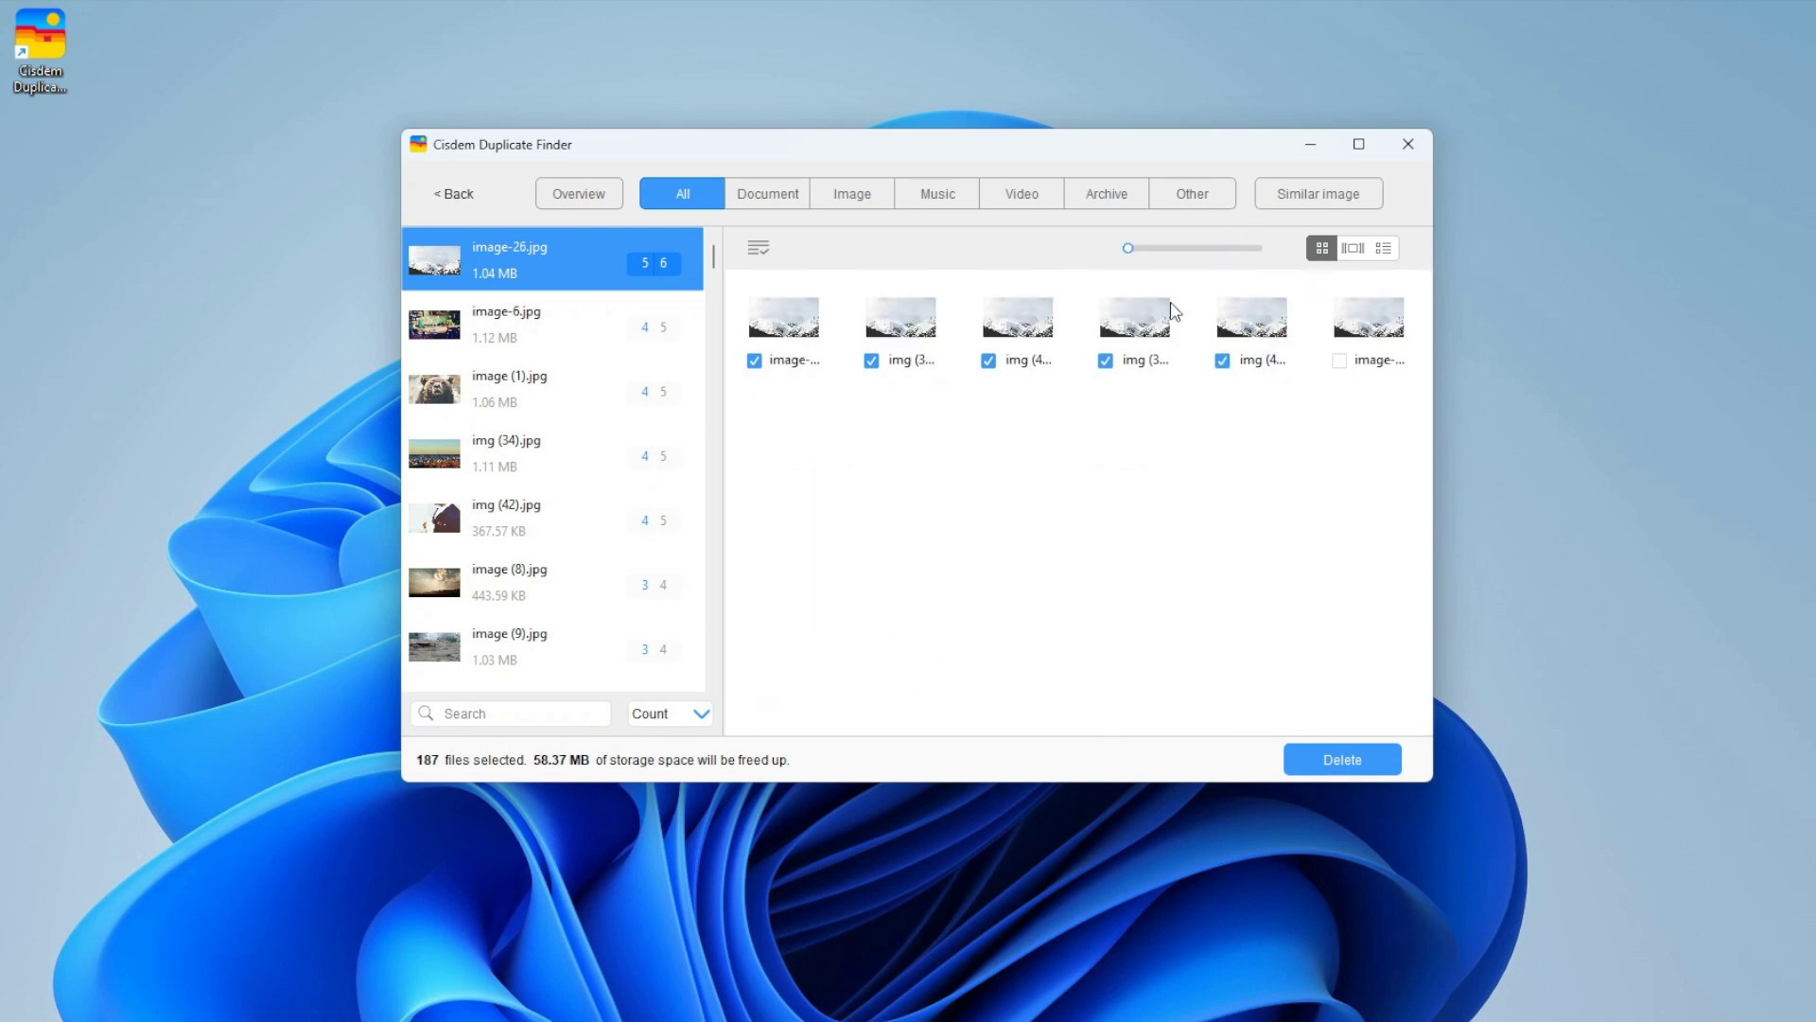
click(1188, 248)
click(1219, 248)
click(1196, 249)
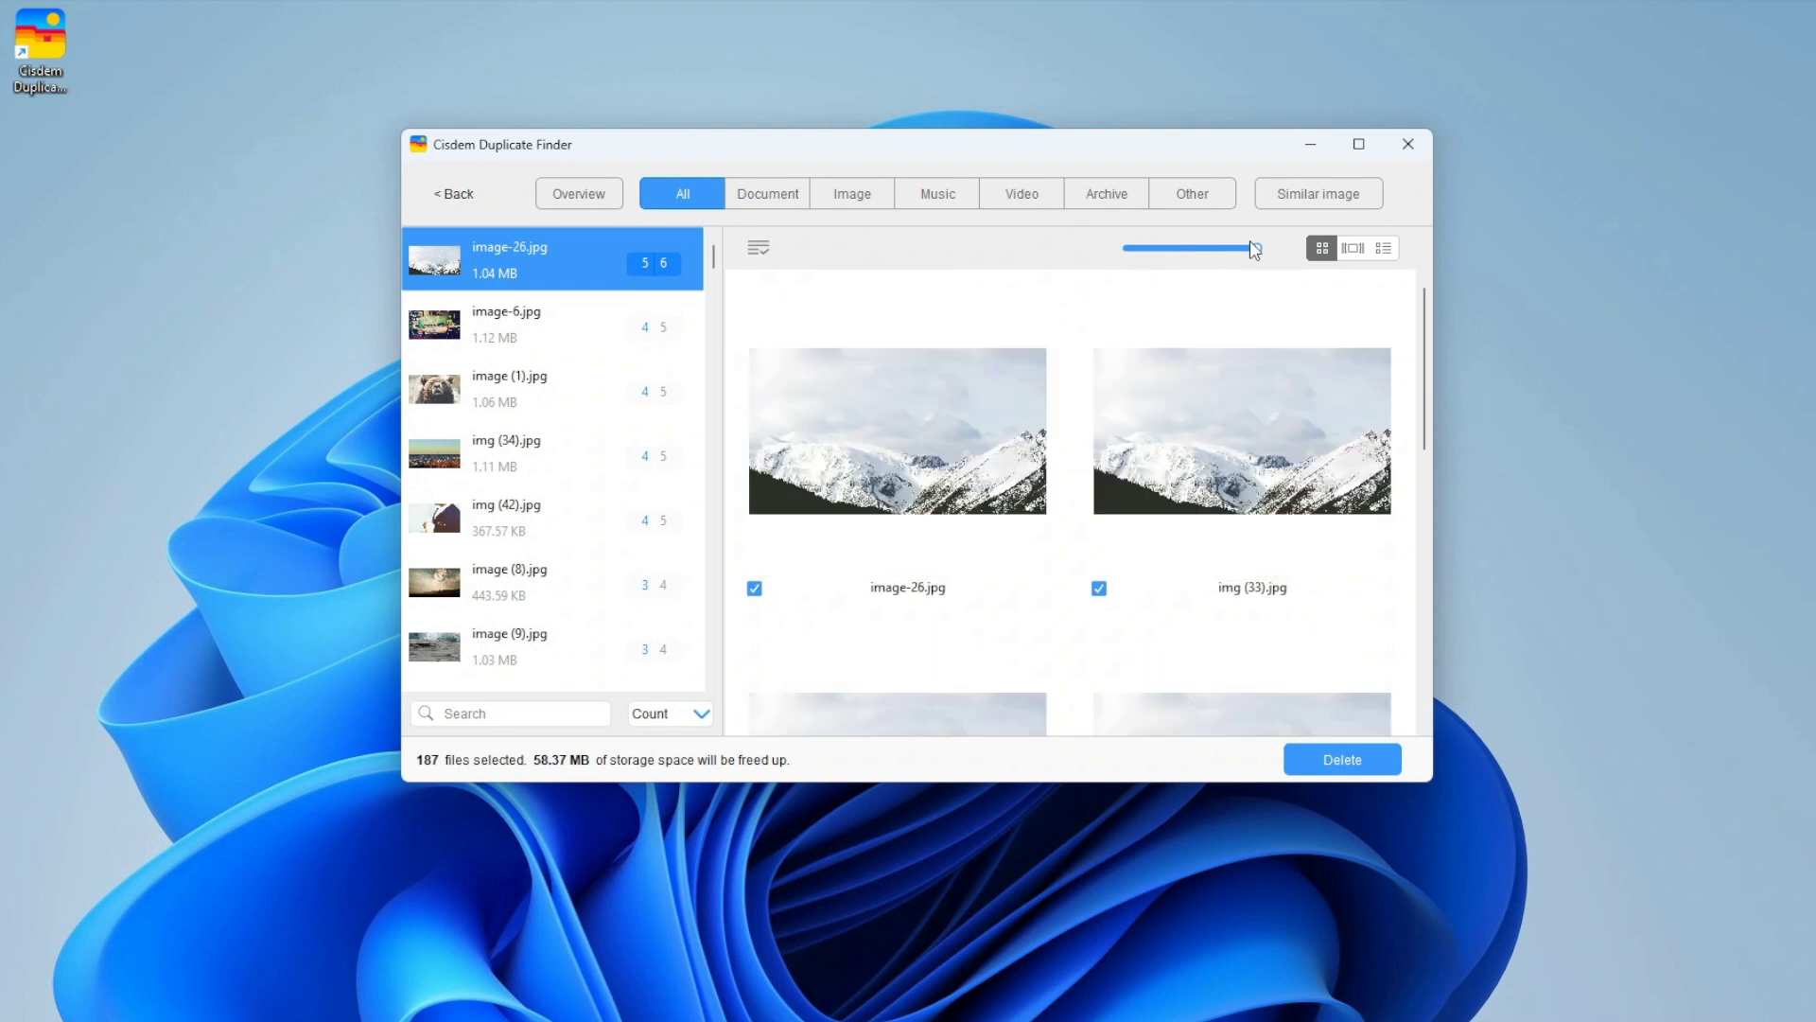
click(1229, 249)
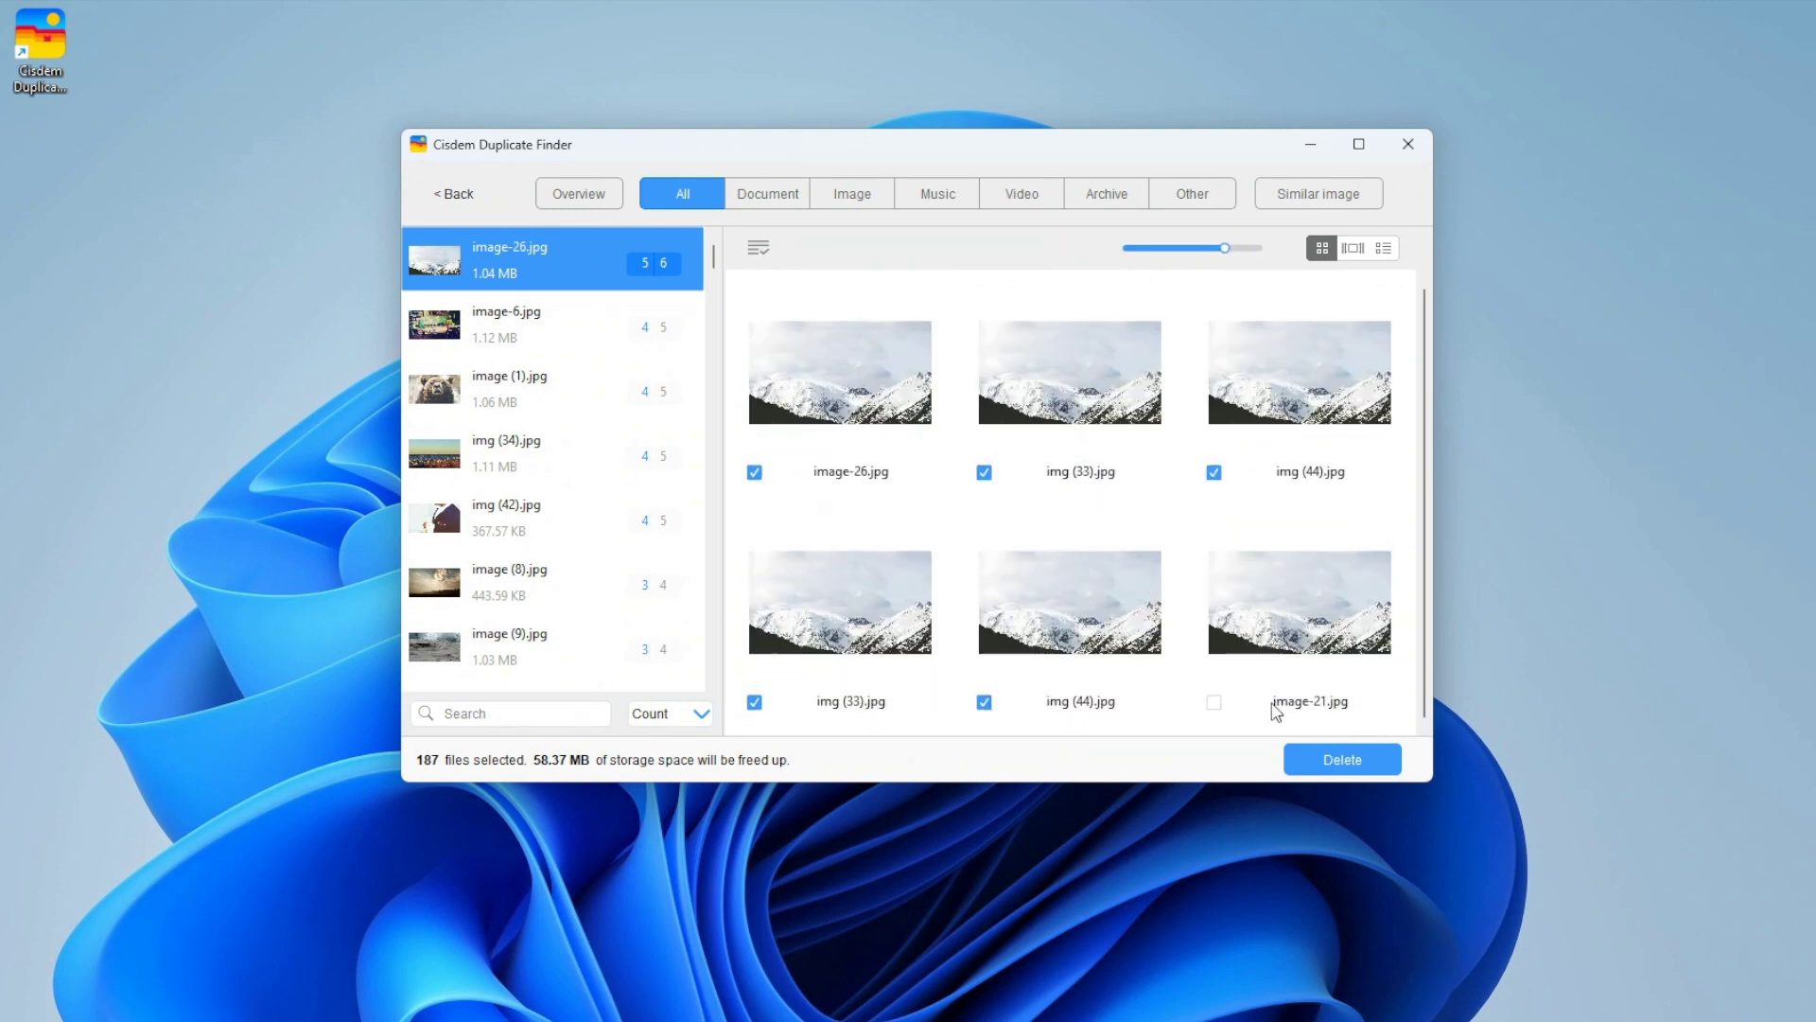
click(603, 310)
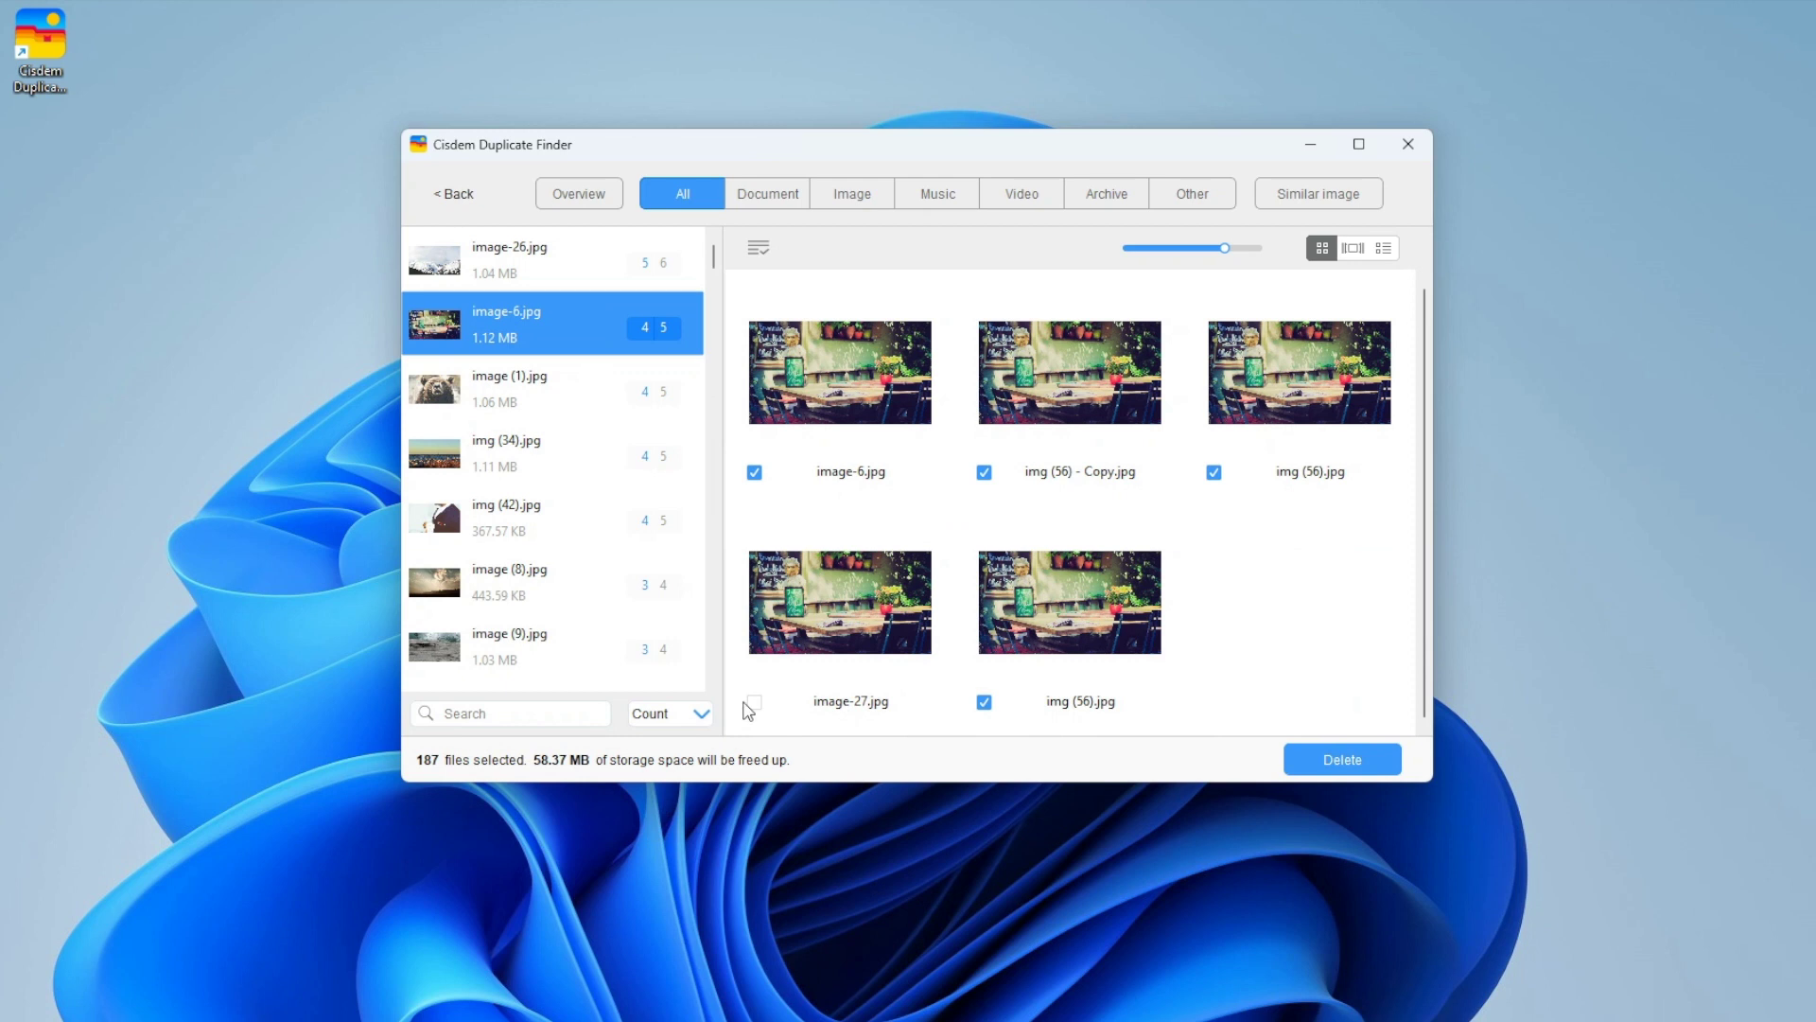
Select all groups with Ctrl+A, apply an auto-select rule, and also mark image-26.jpg
click(581, 259)
key(super+a)
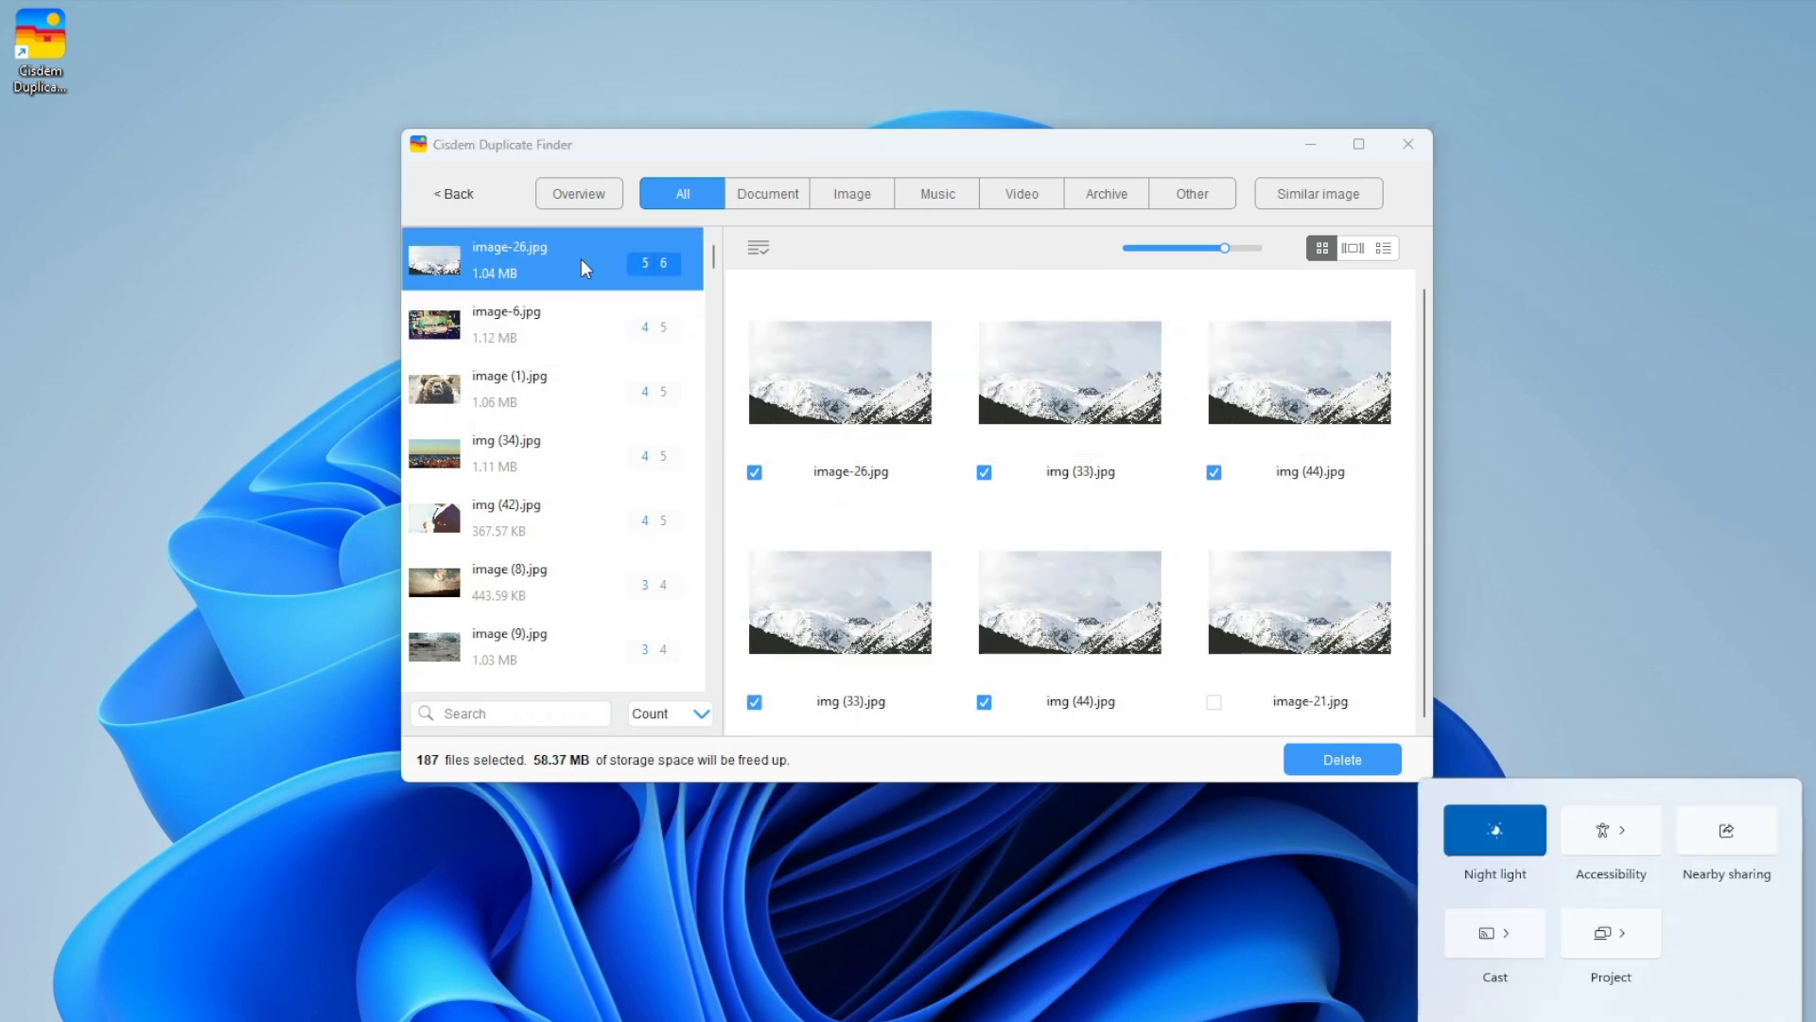
key(Escape)
key(ctrl+a)
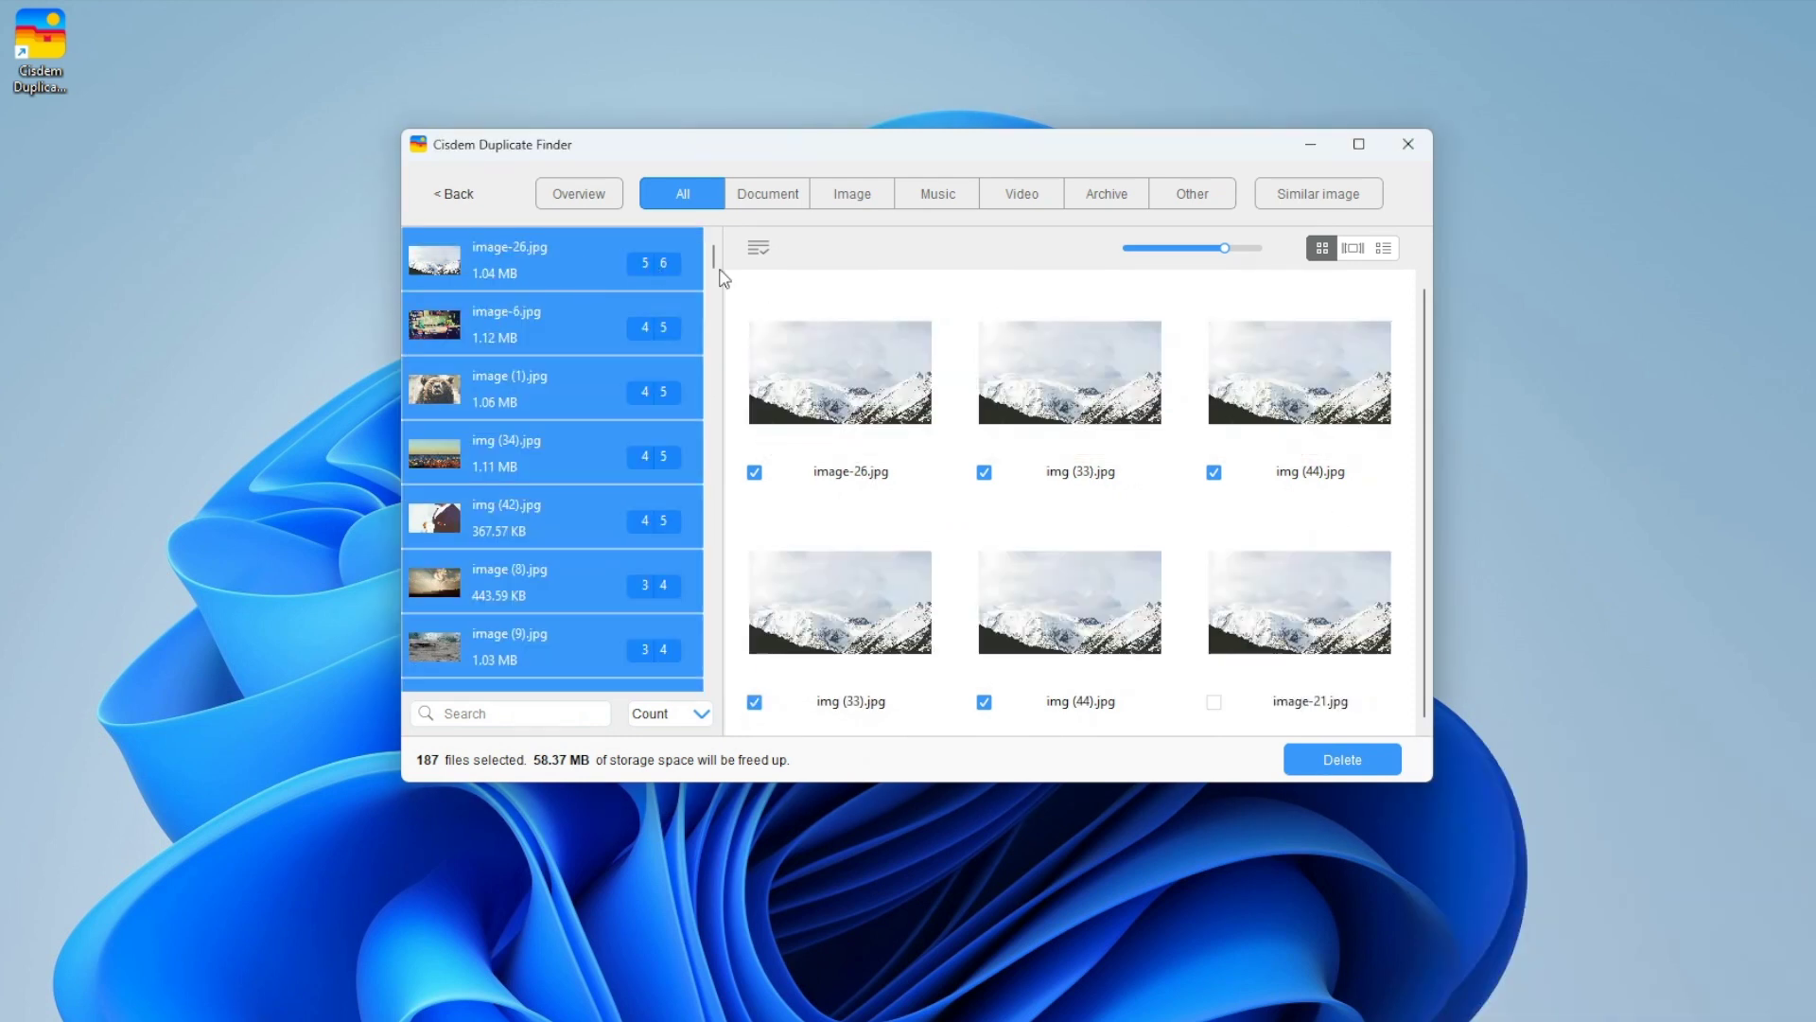
click(758, 249)
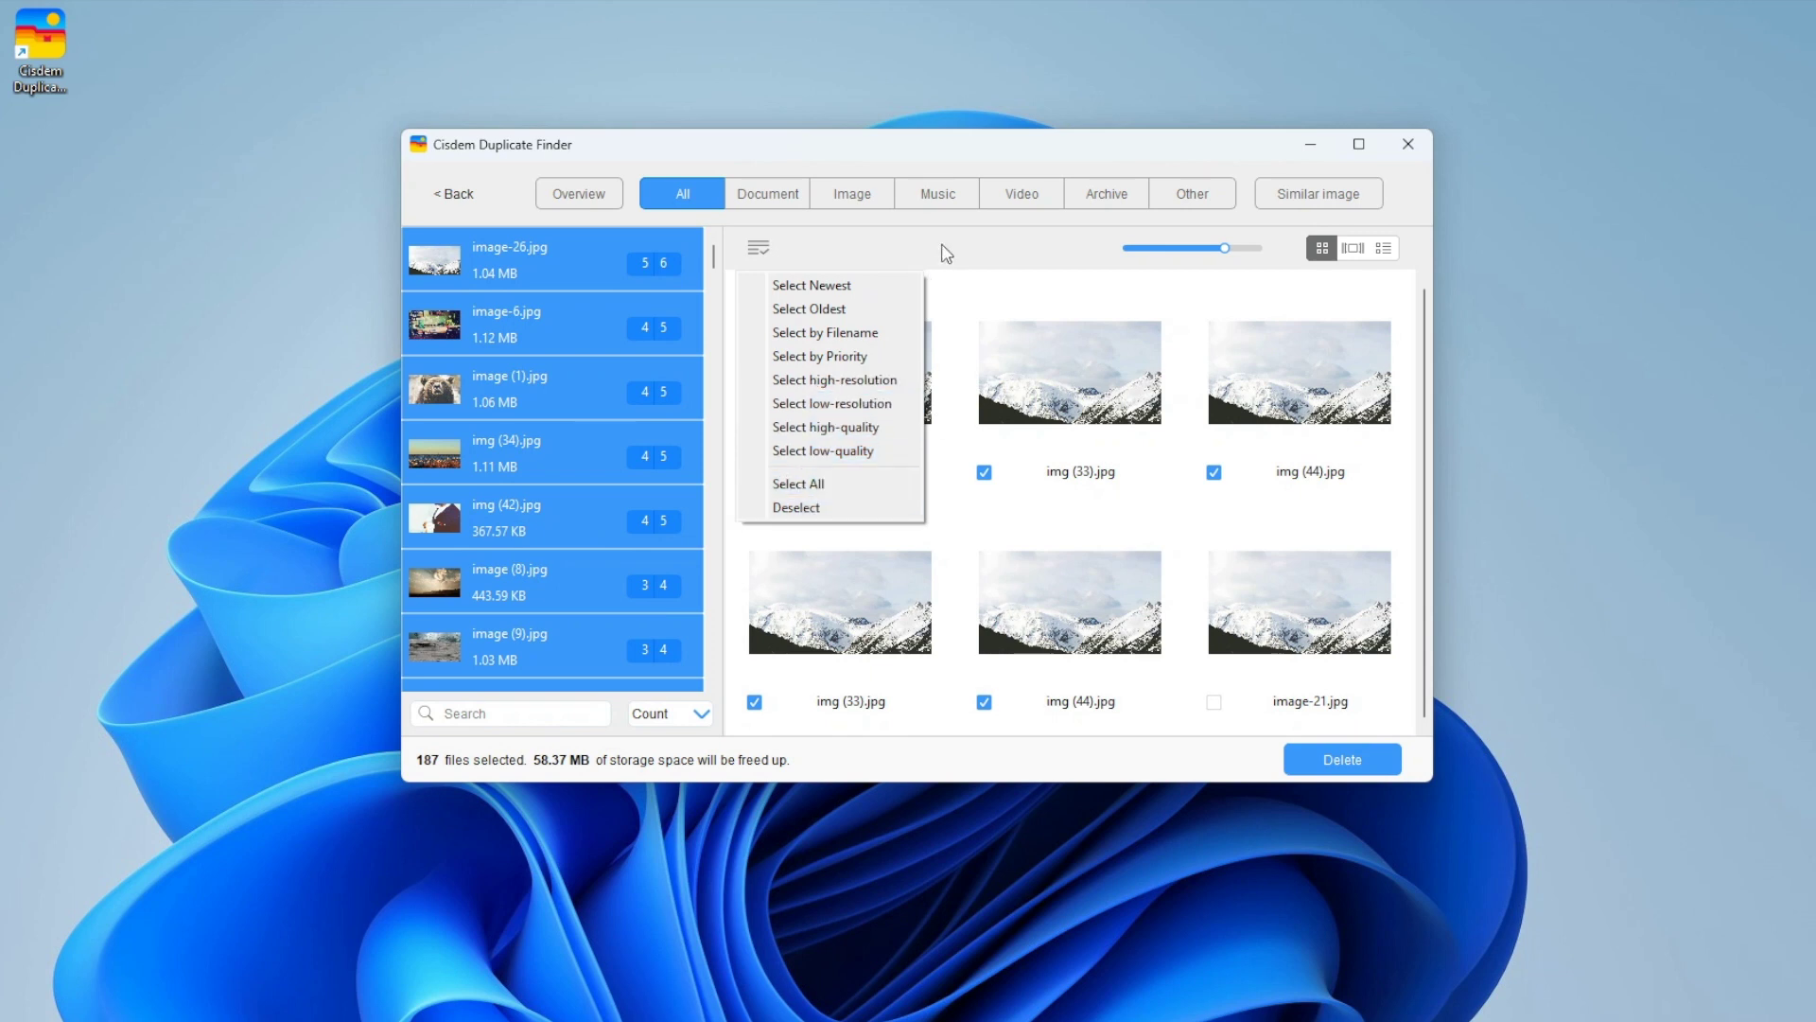
click(808, 294)
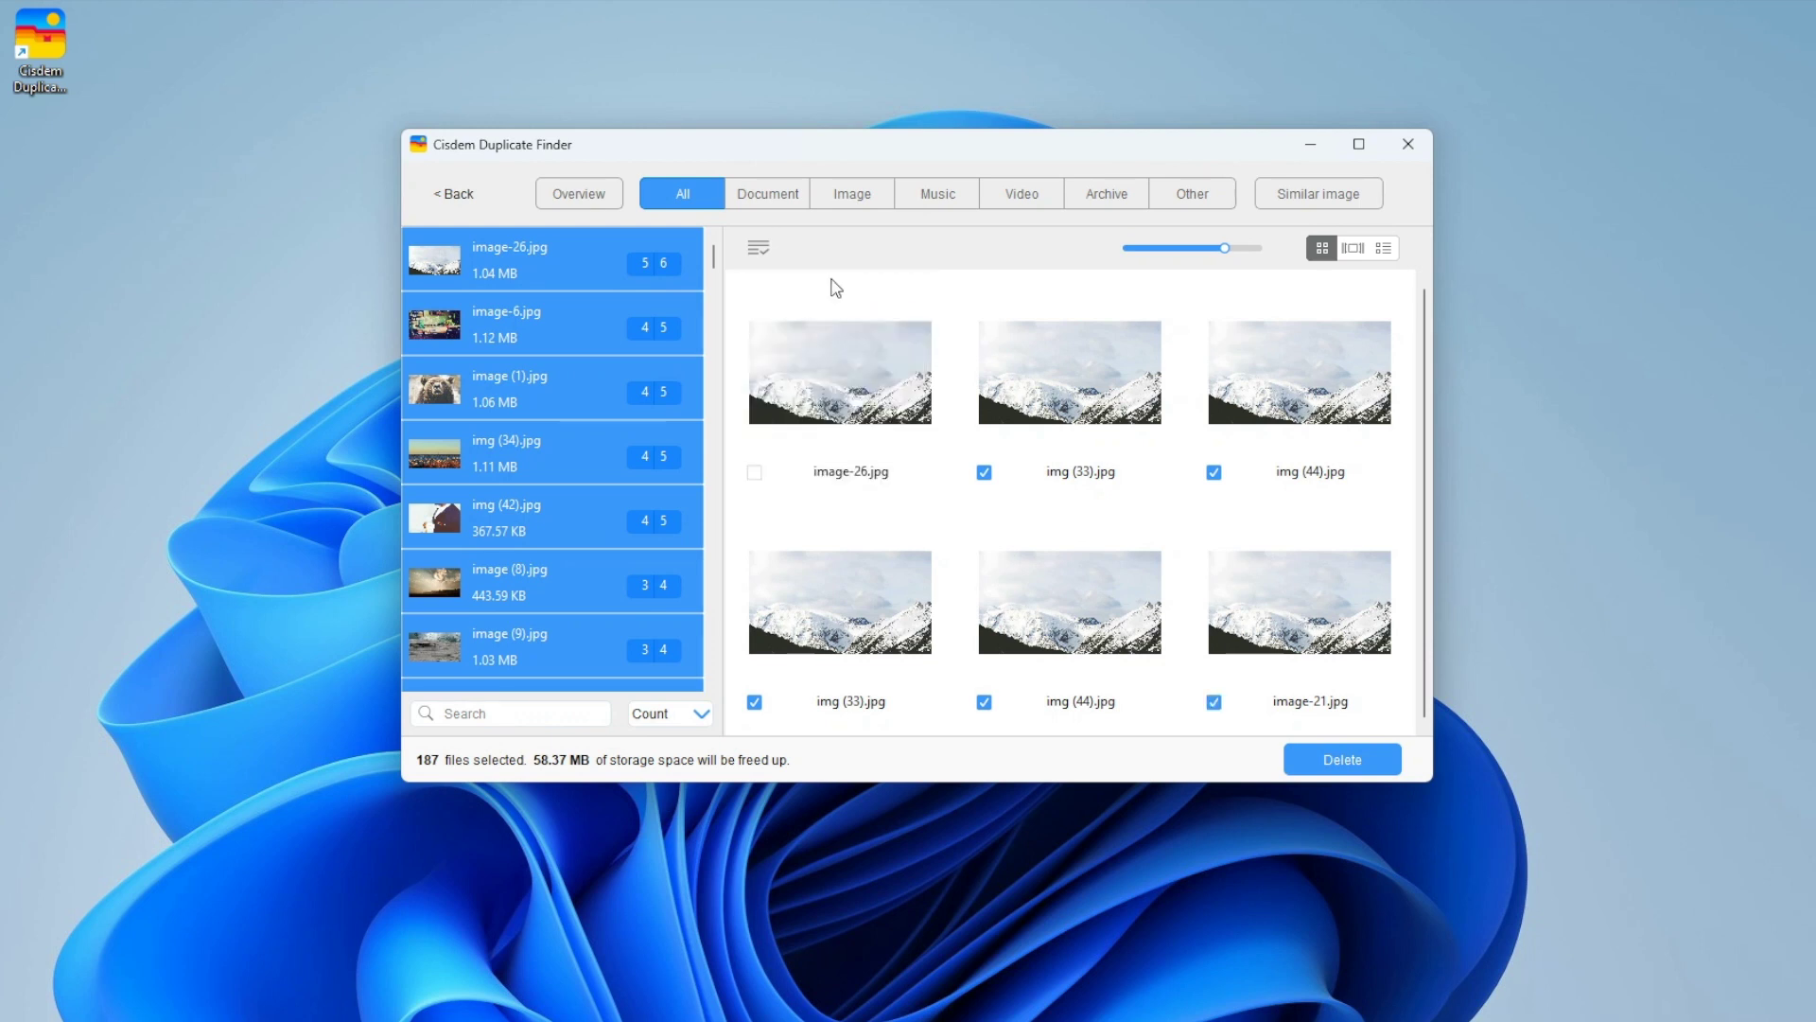
click(862, 286)
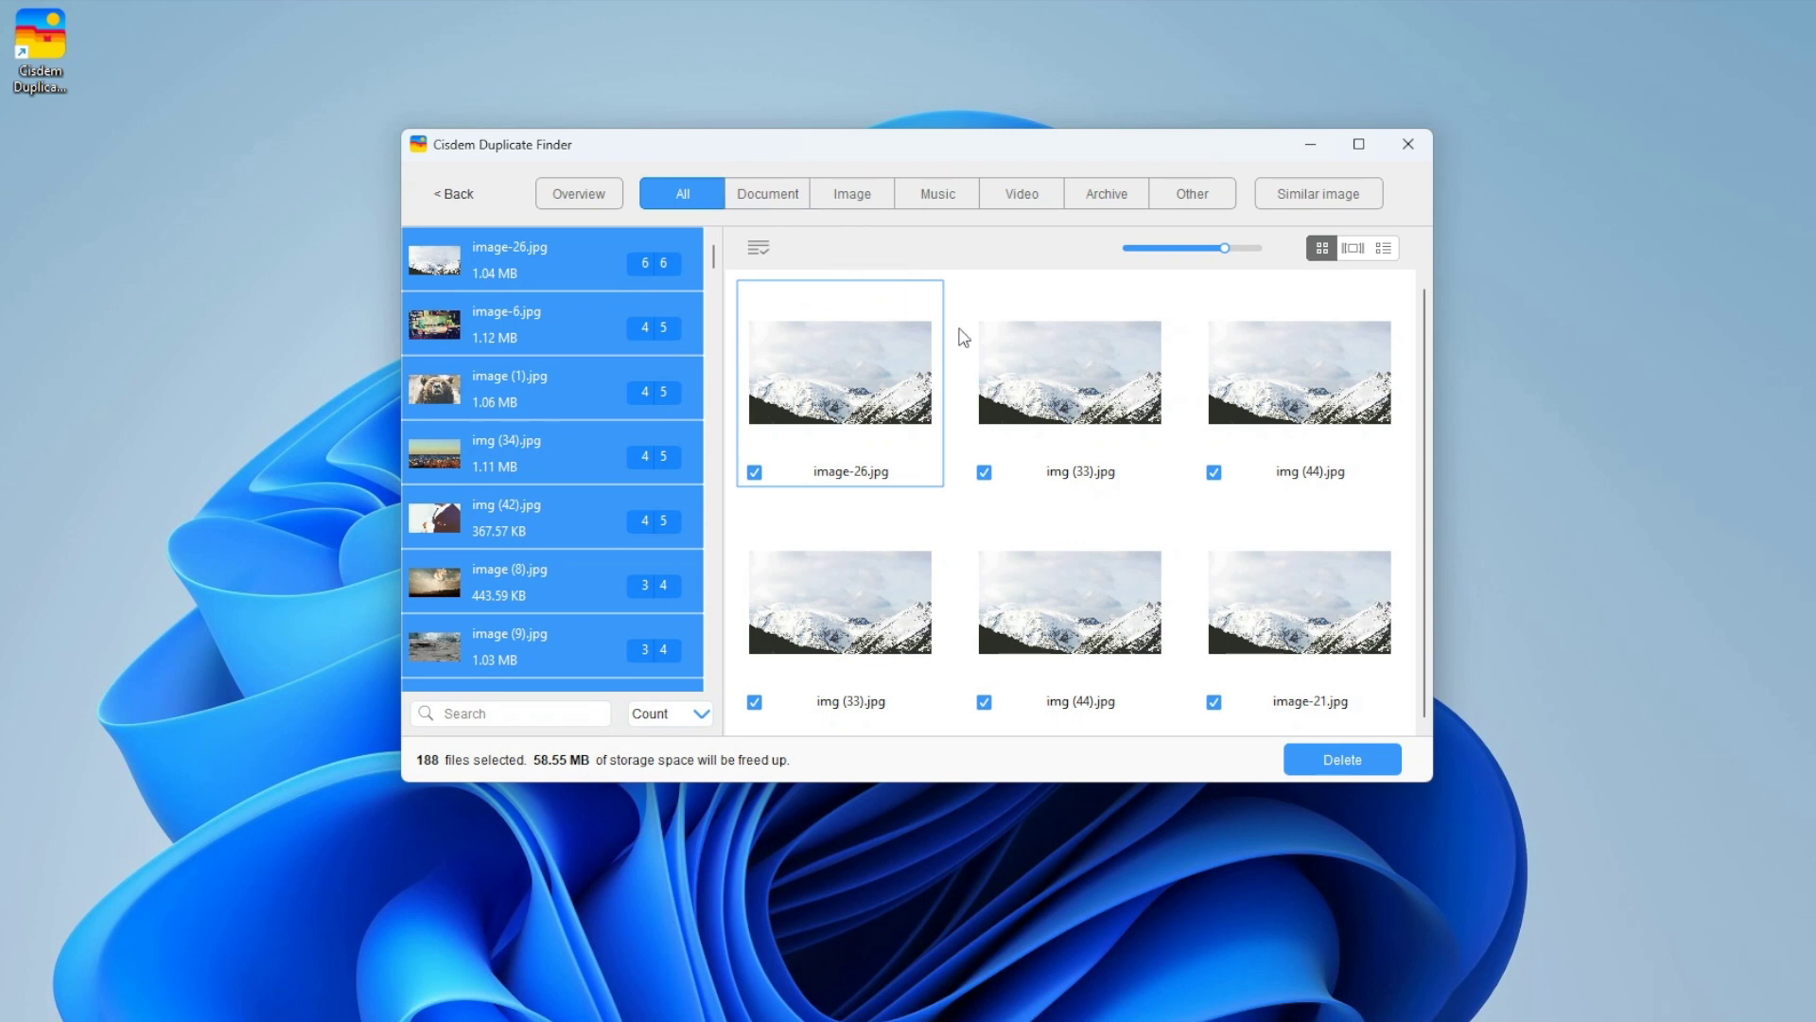
Delete the marked duplicates, confirm the Recycle Bin move, and minimize Cisdem Duplicate Finder
click(1345, 758)
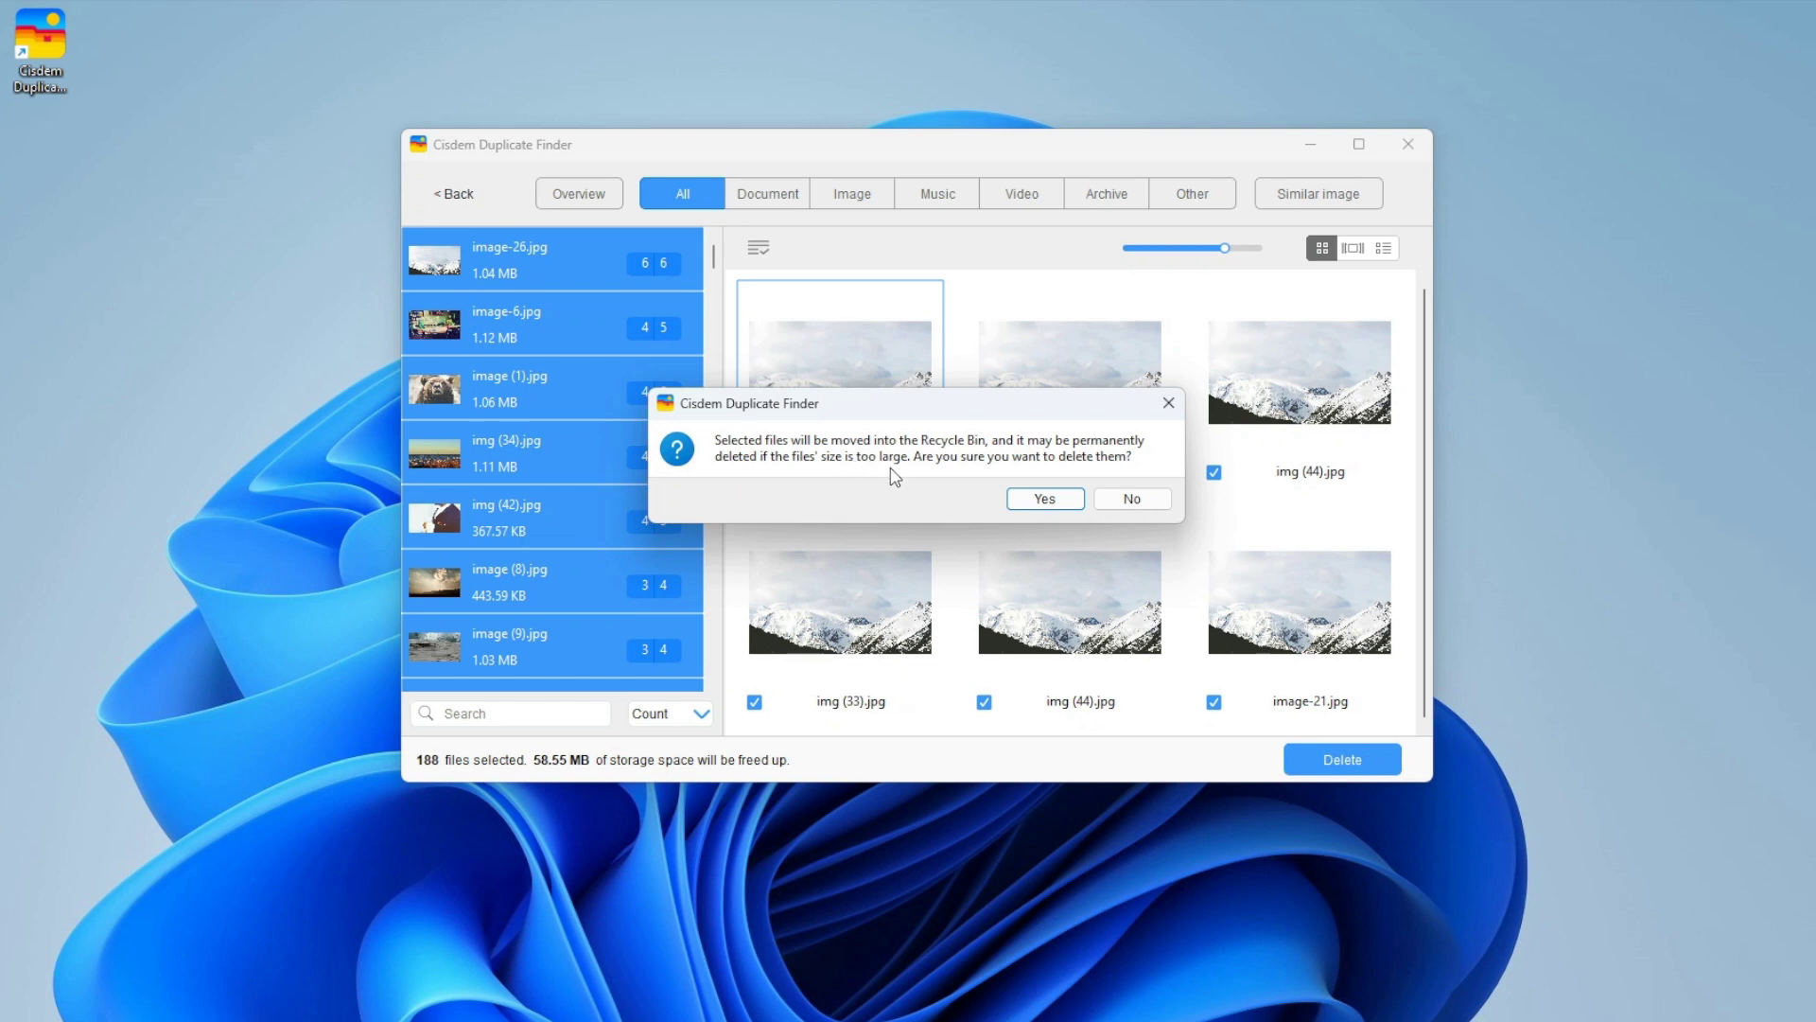
click(1044, 499)
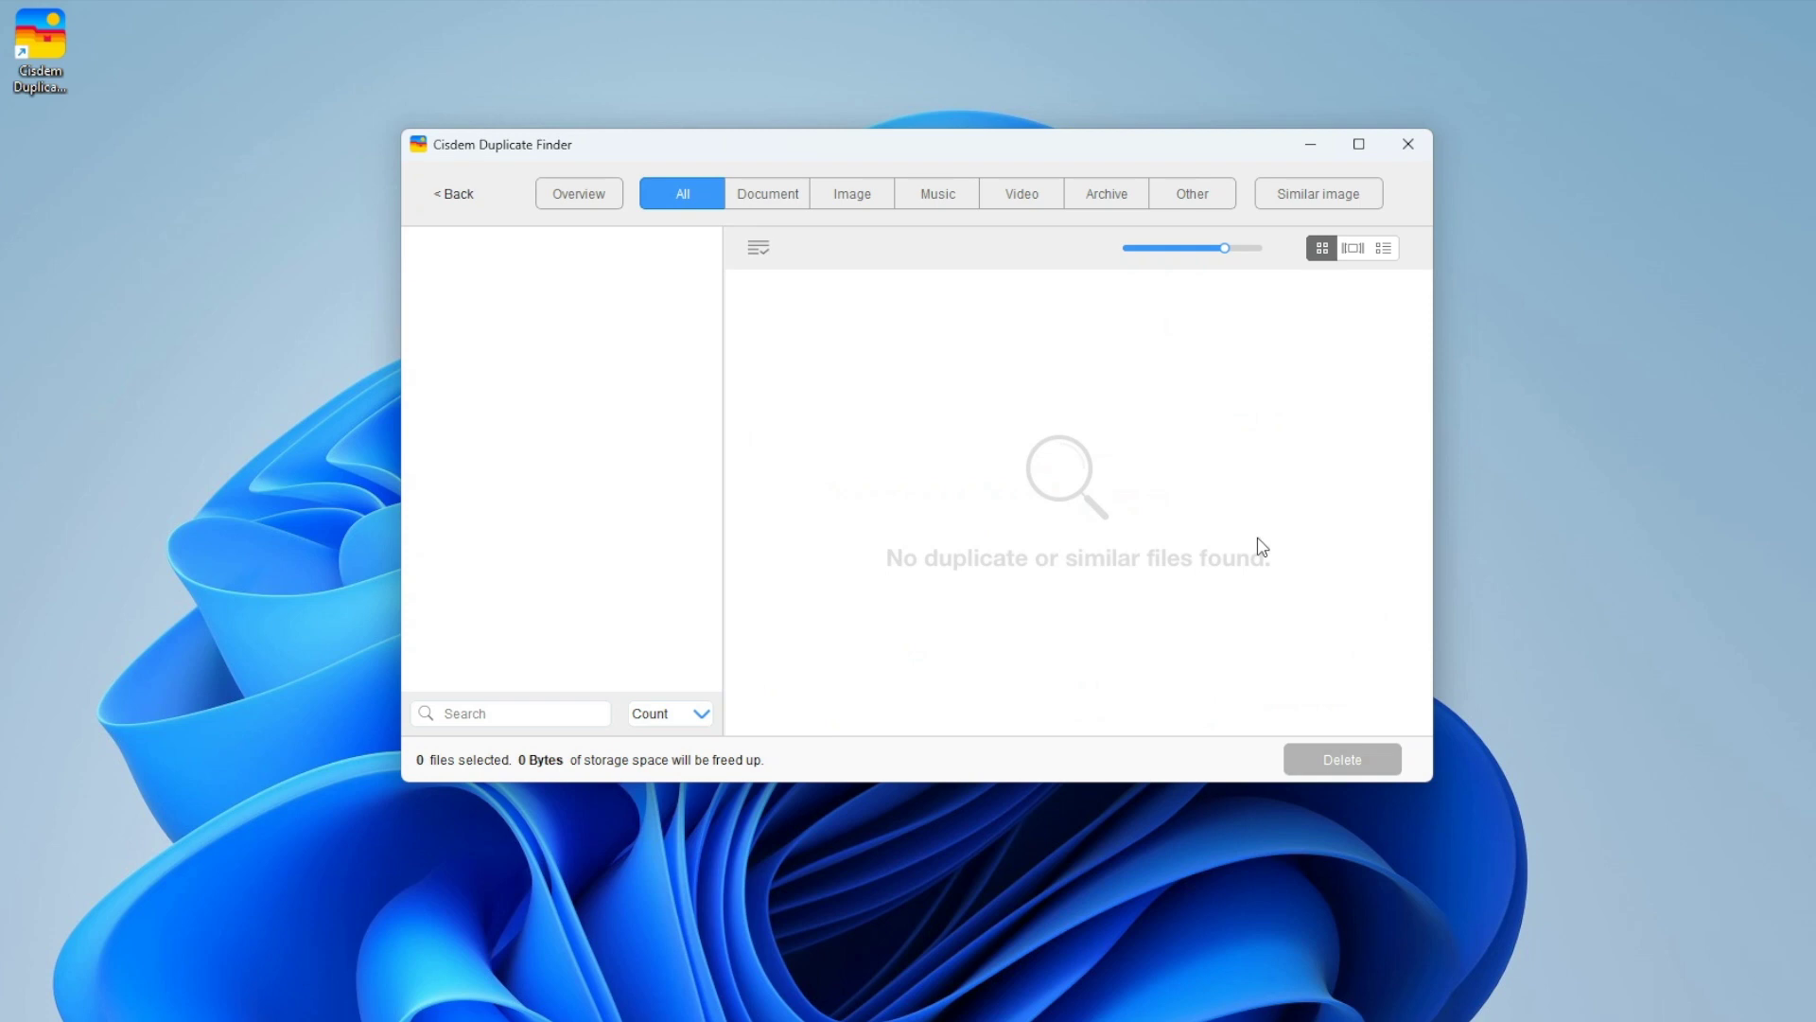
click(1313, 146)
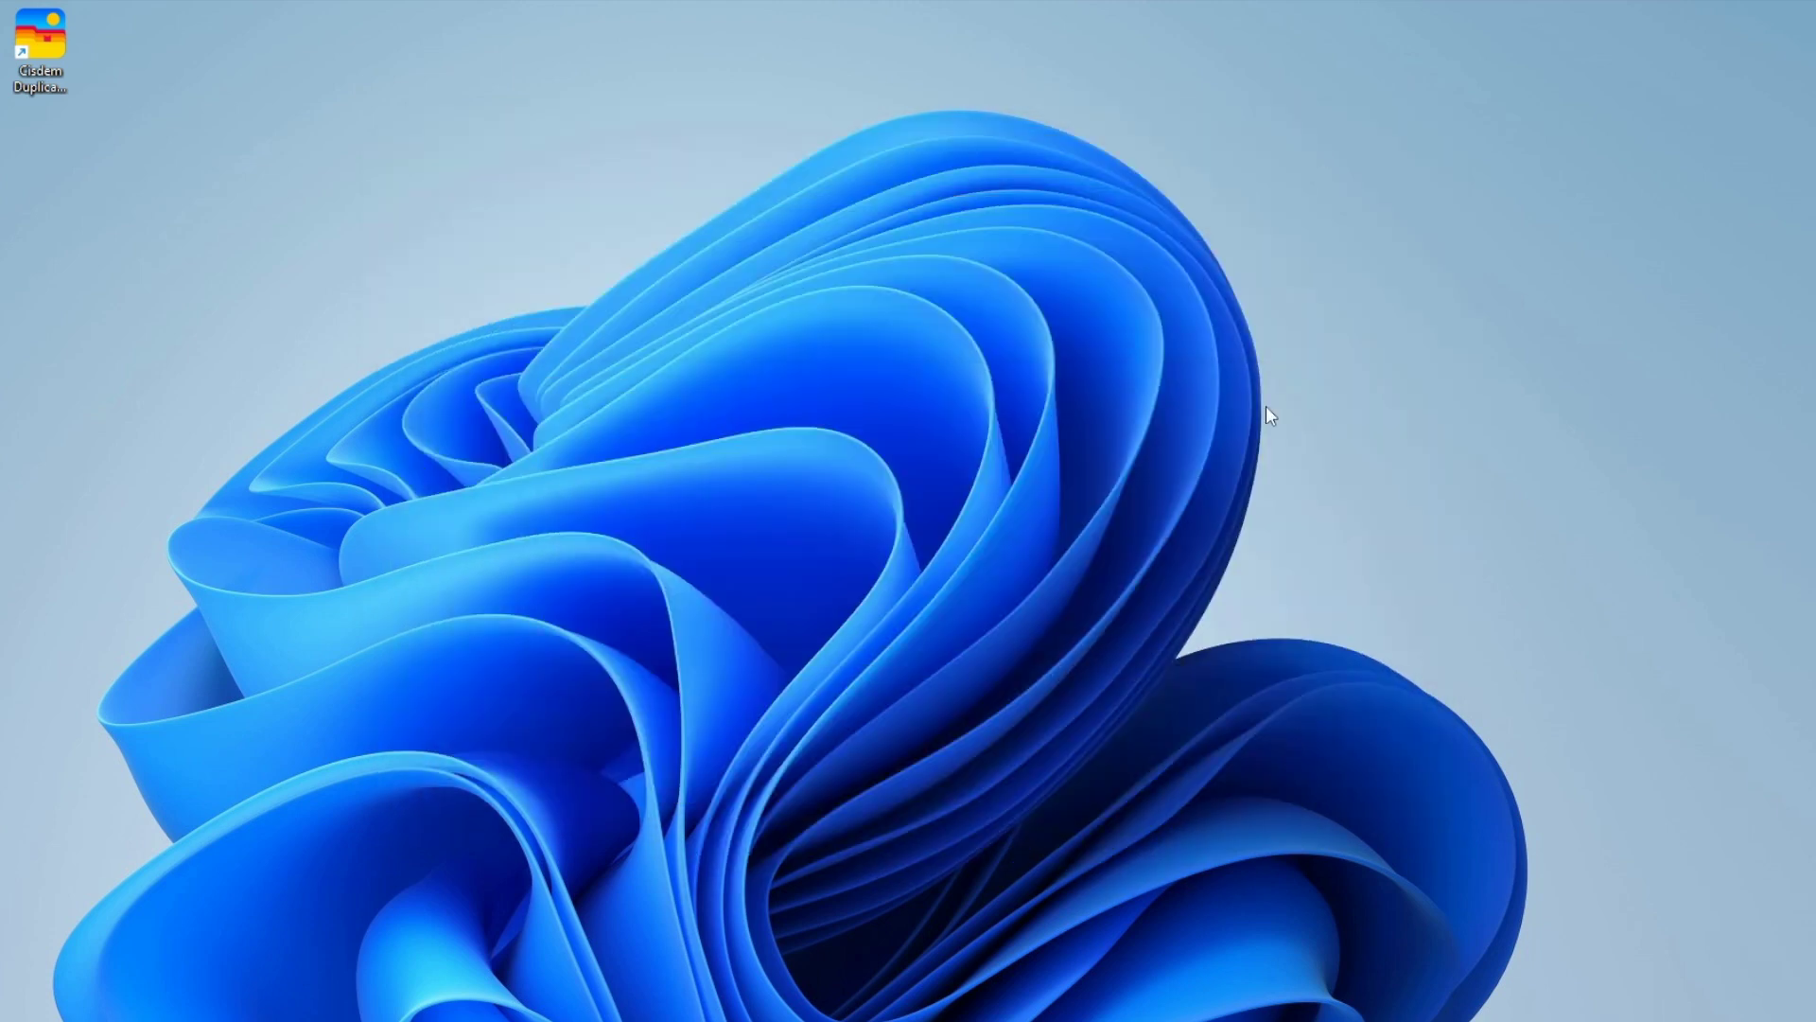
Restore Photos, open Test then All Photos, and scroll through the 296-photo grid
click(830, 974)
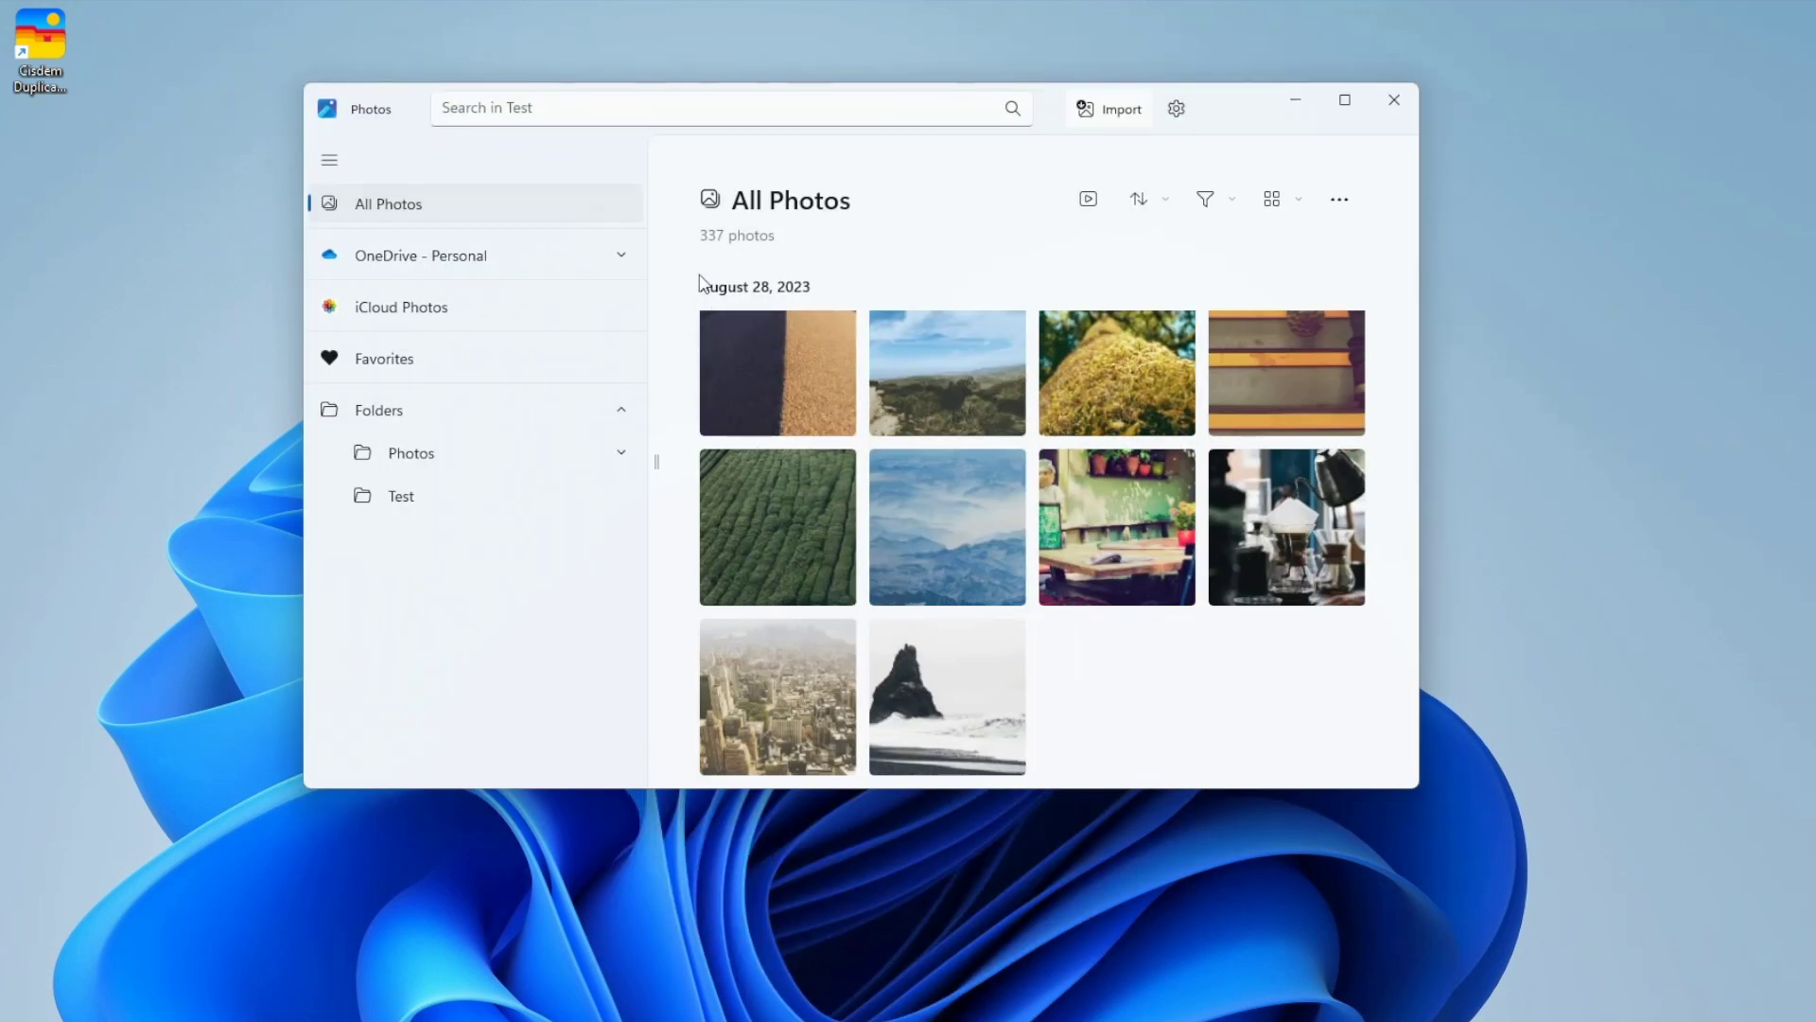
click(438, 501)
click(490, 208)
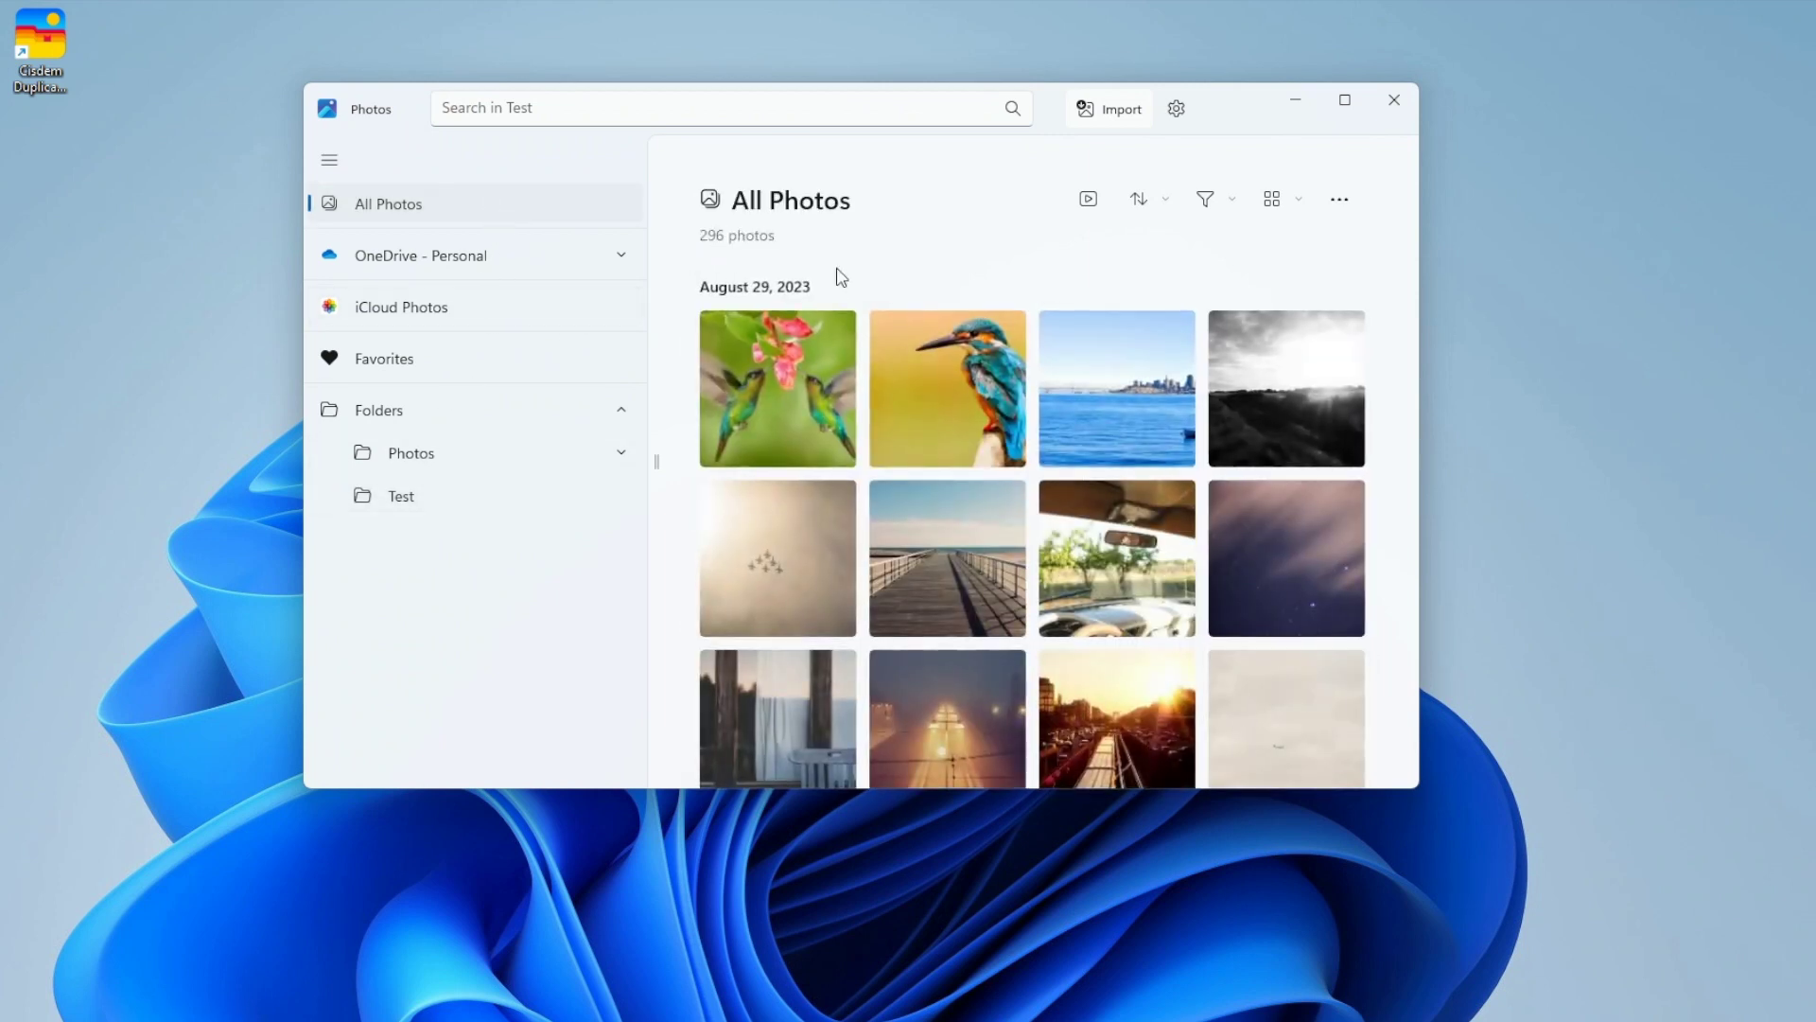
scroll(1090, 430, down, 10)
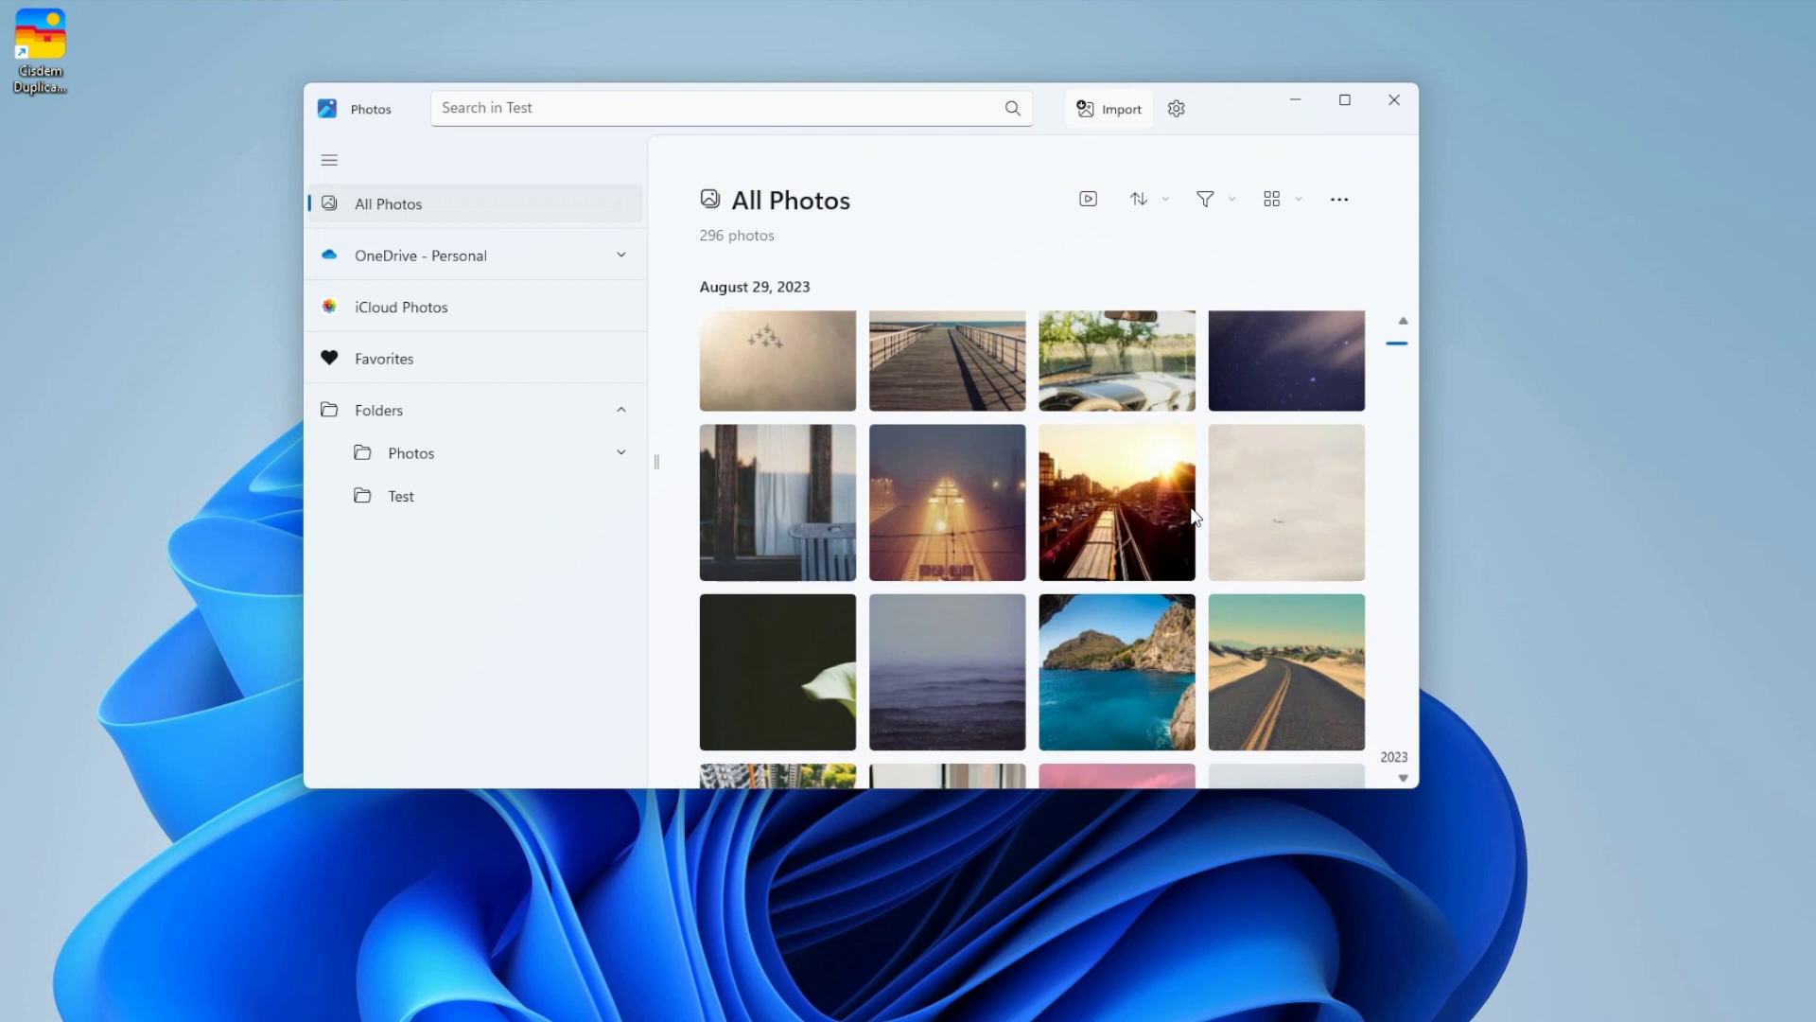
scroll(1194, 516, down, 15)
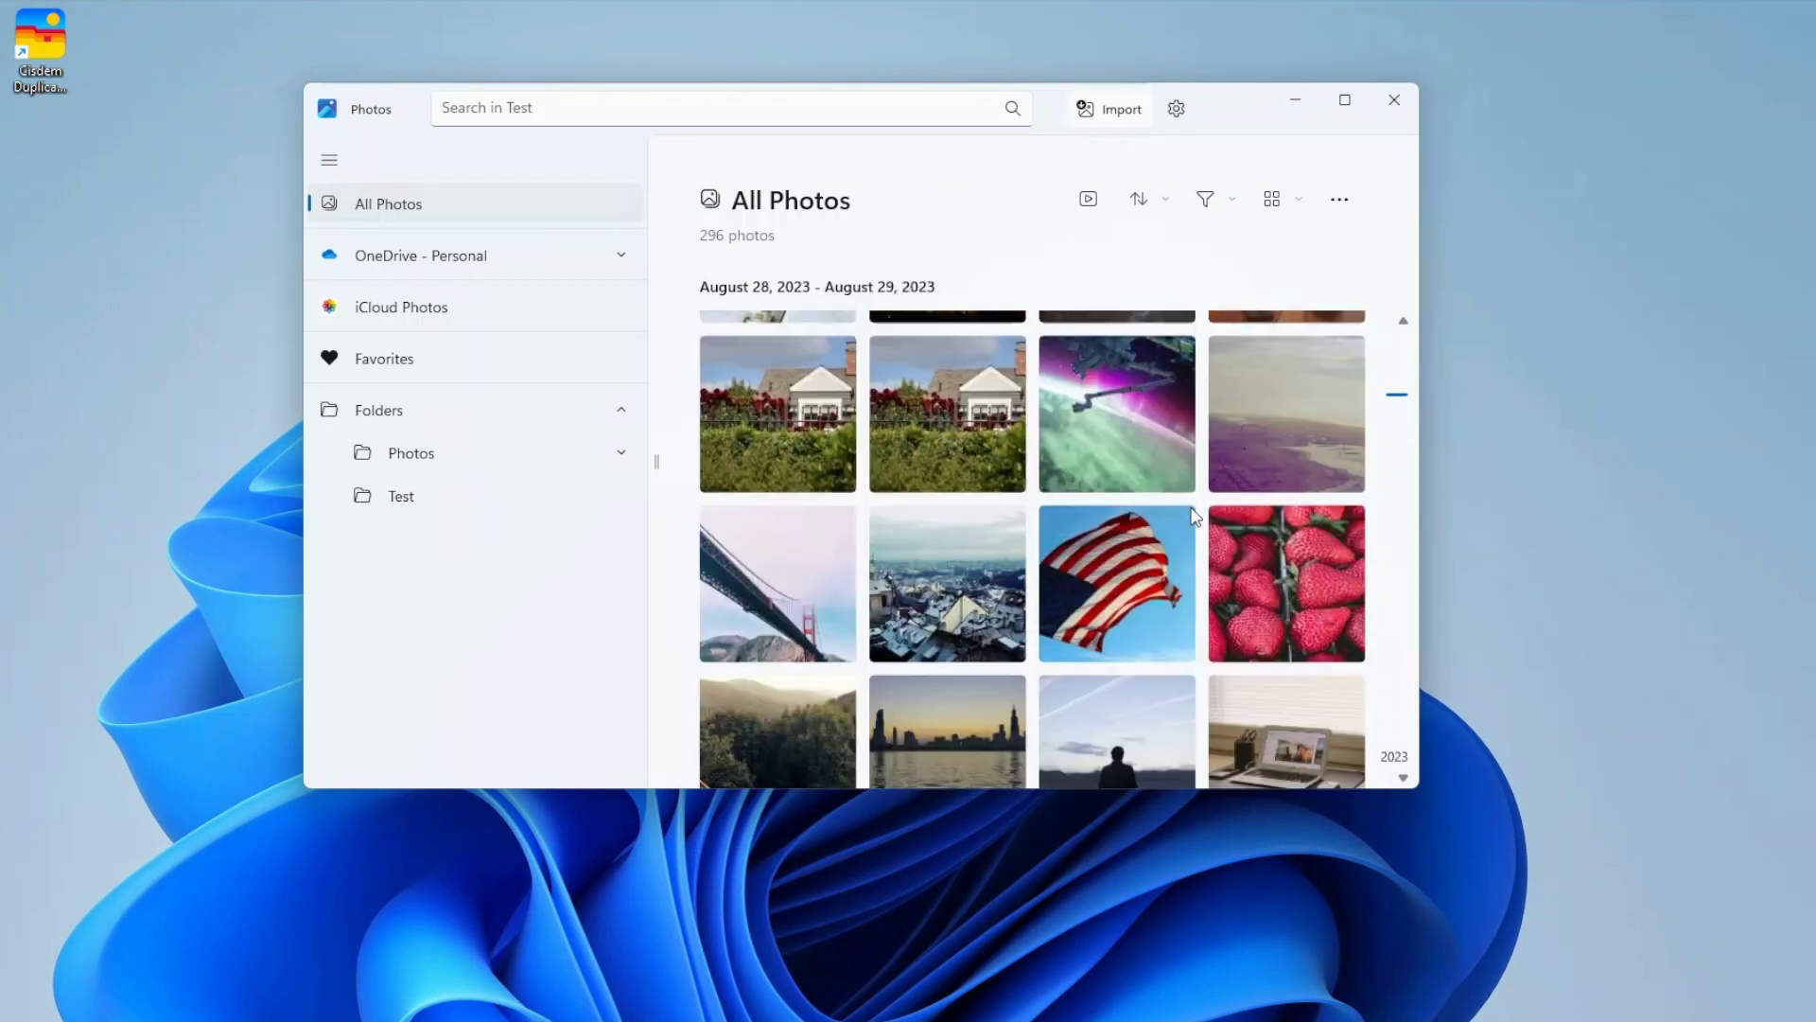
scroll(1193, 515, down, 15)
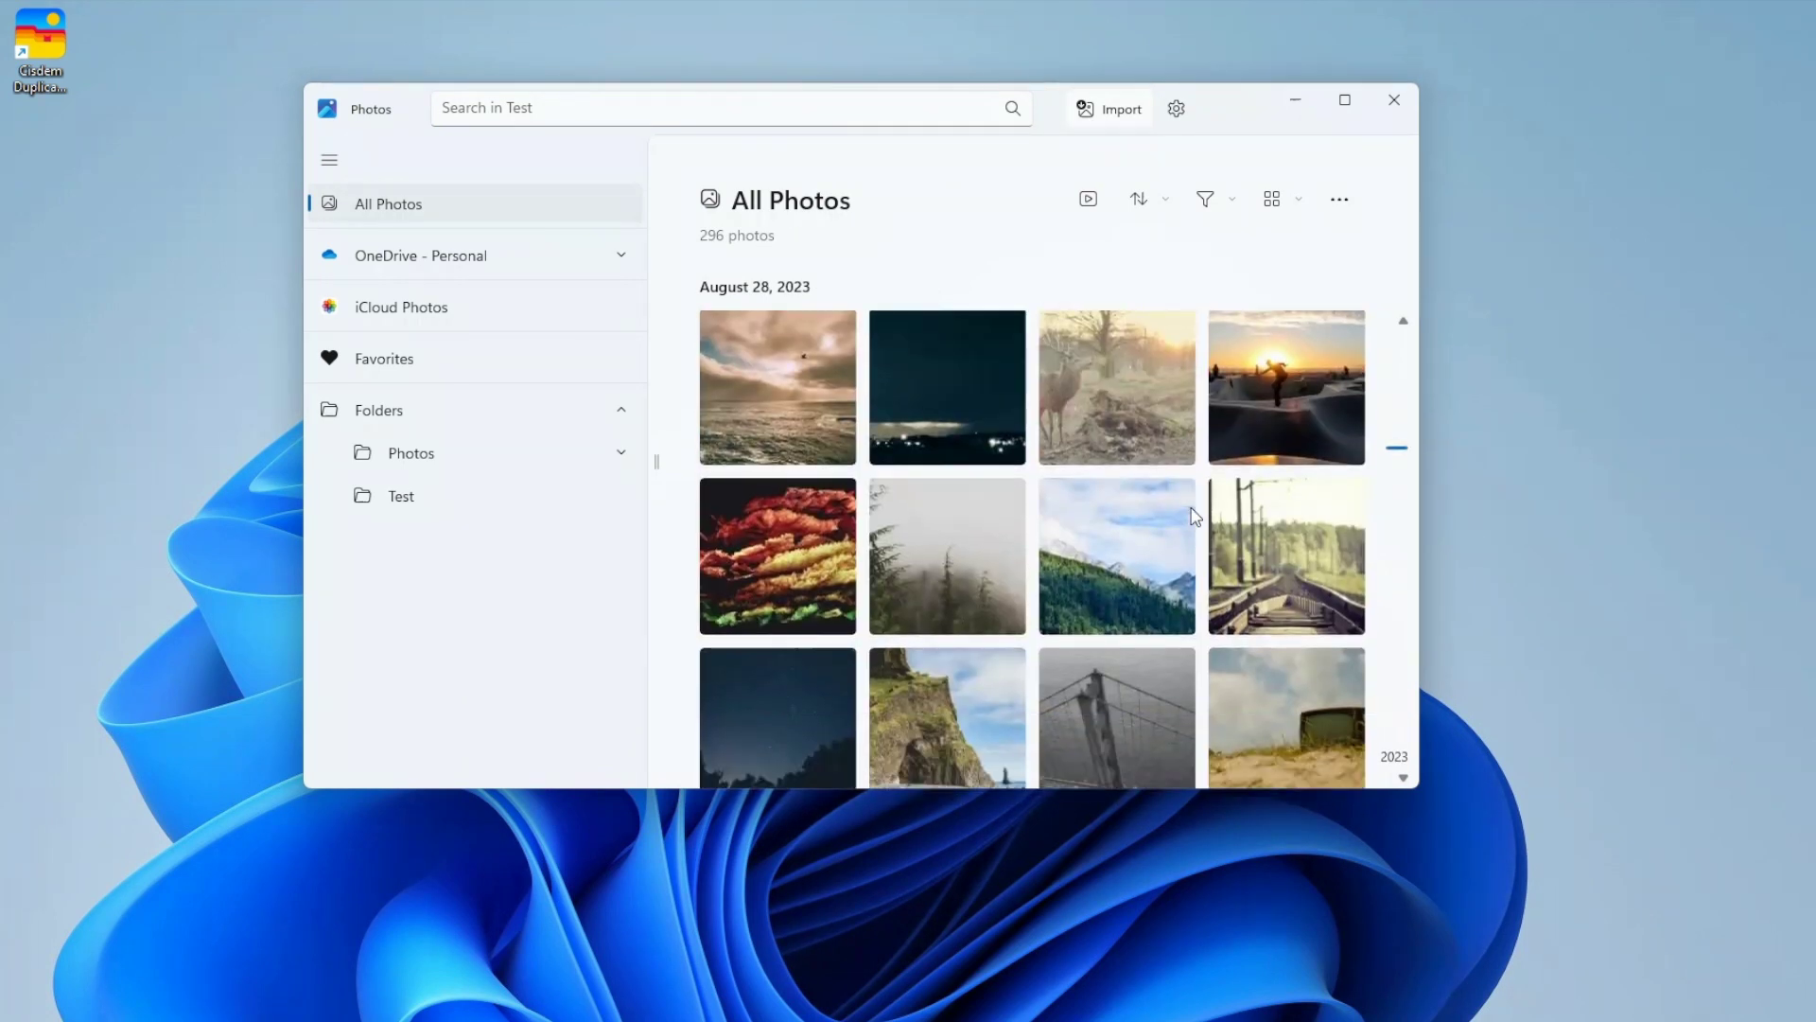
scroll(1194, 516, down, 15)
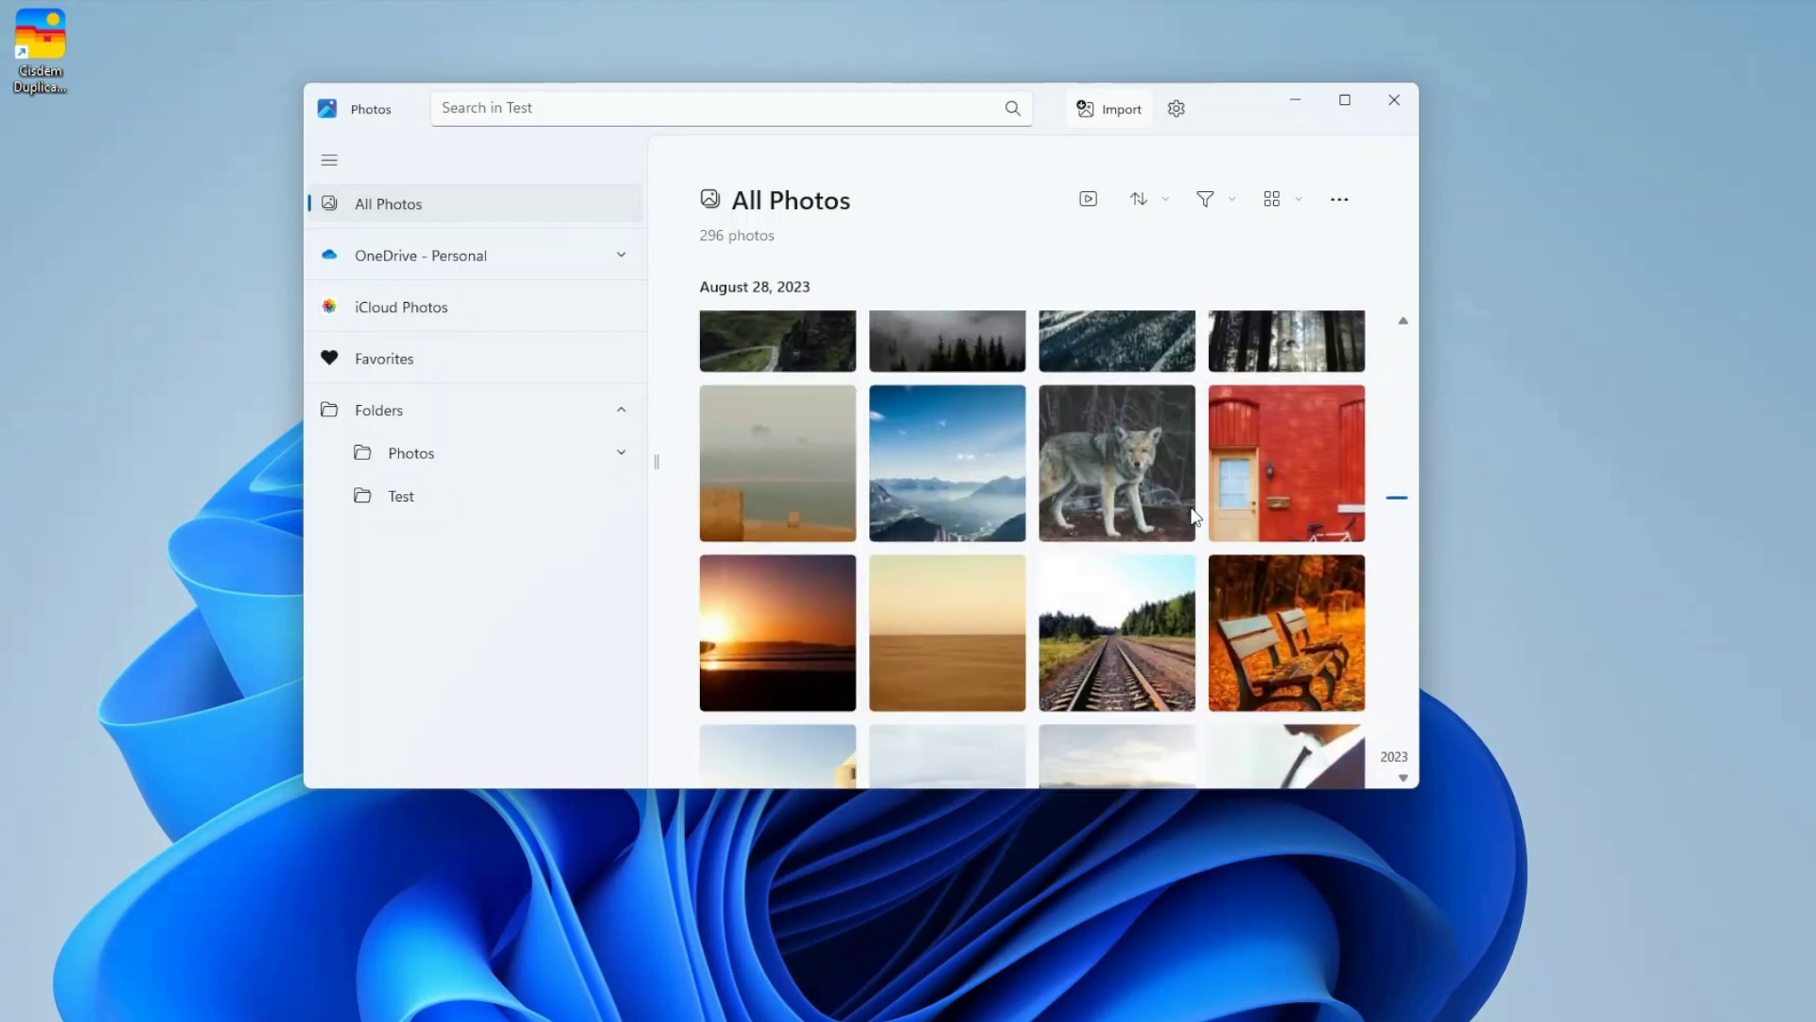
scroll(1194, 516, down, 15)
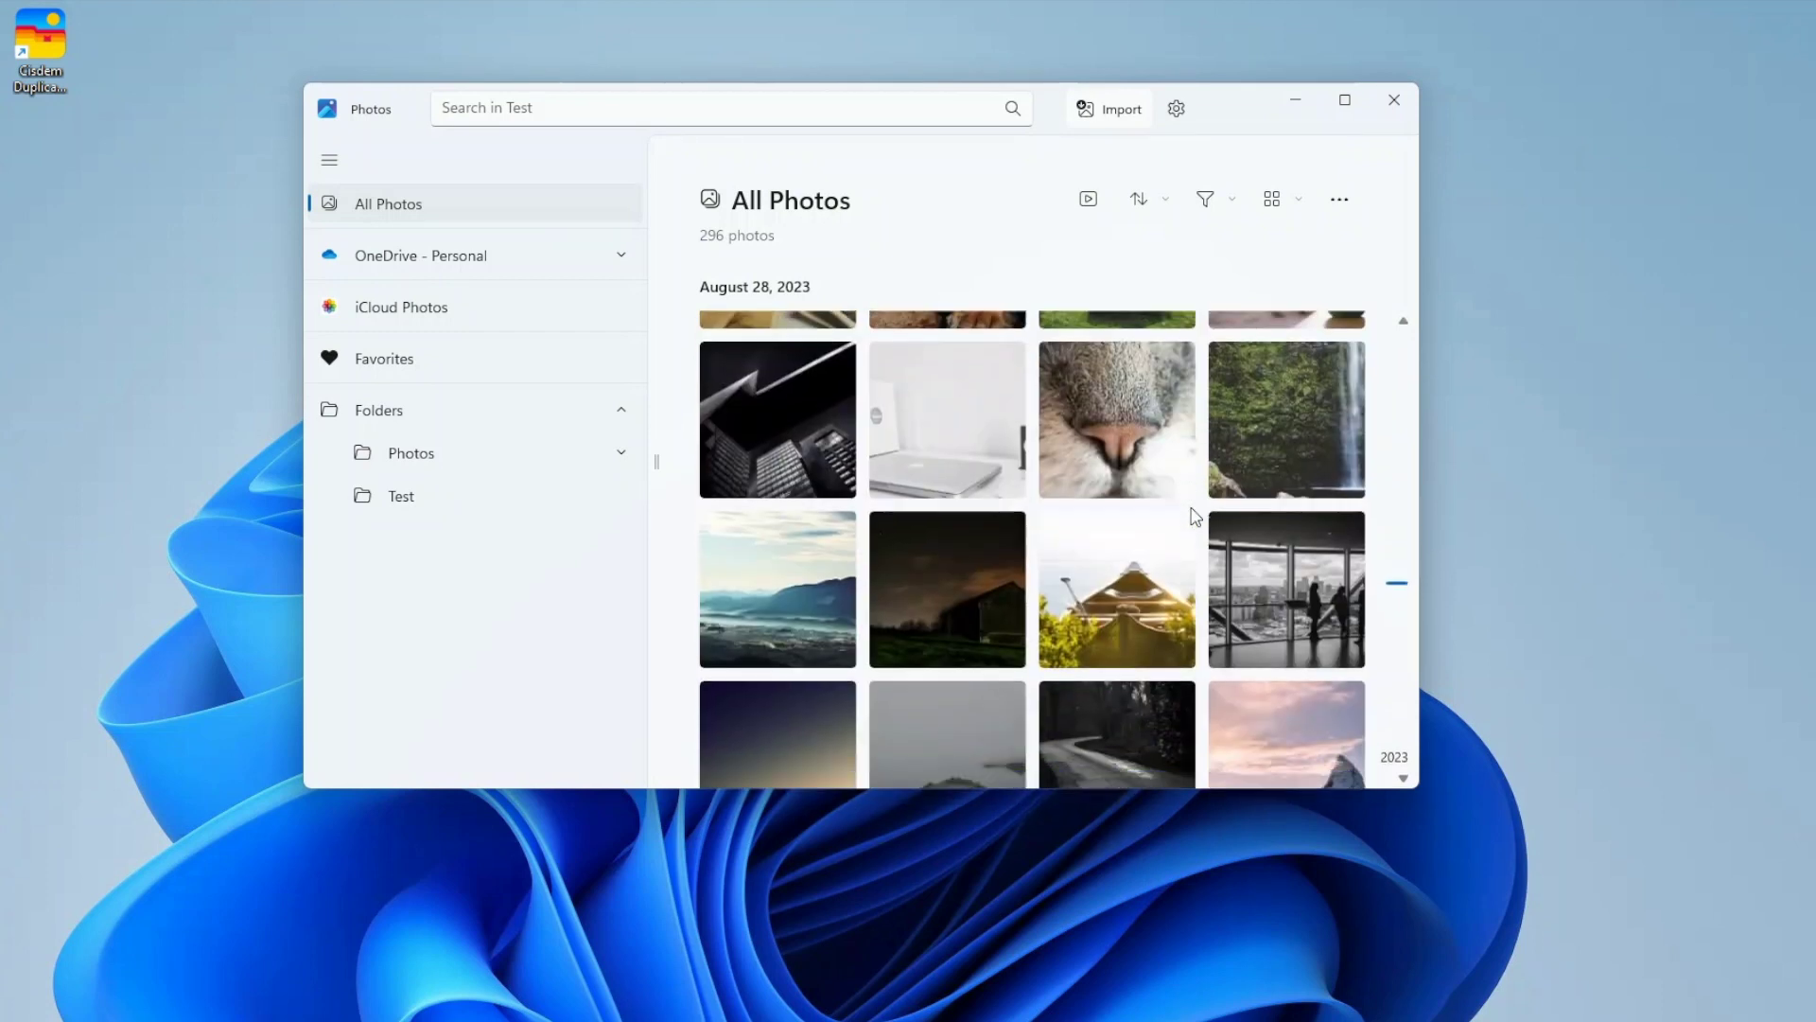
scroll(1194, 515, down, 10)
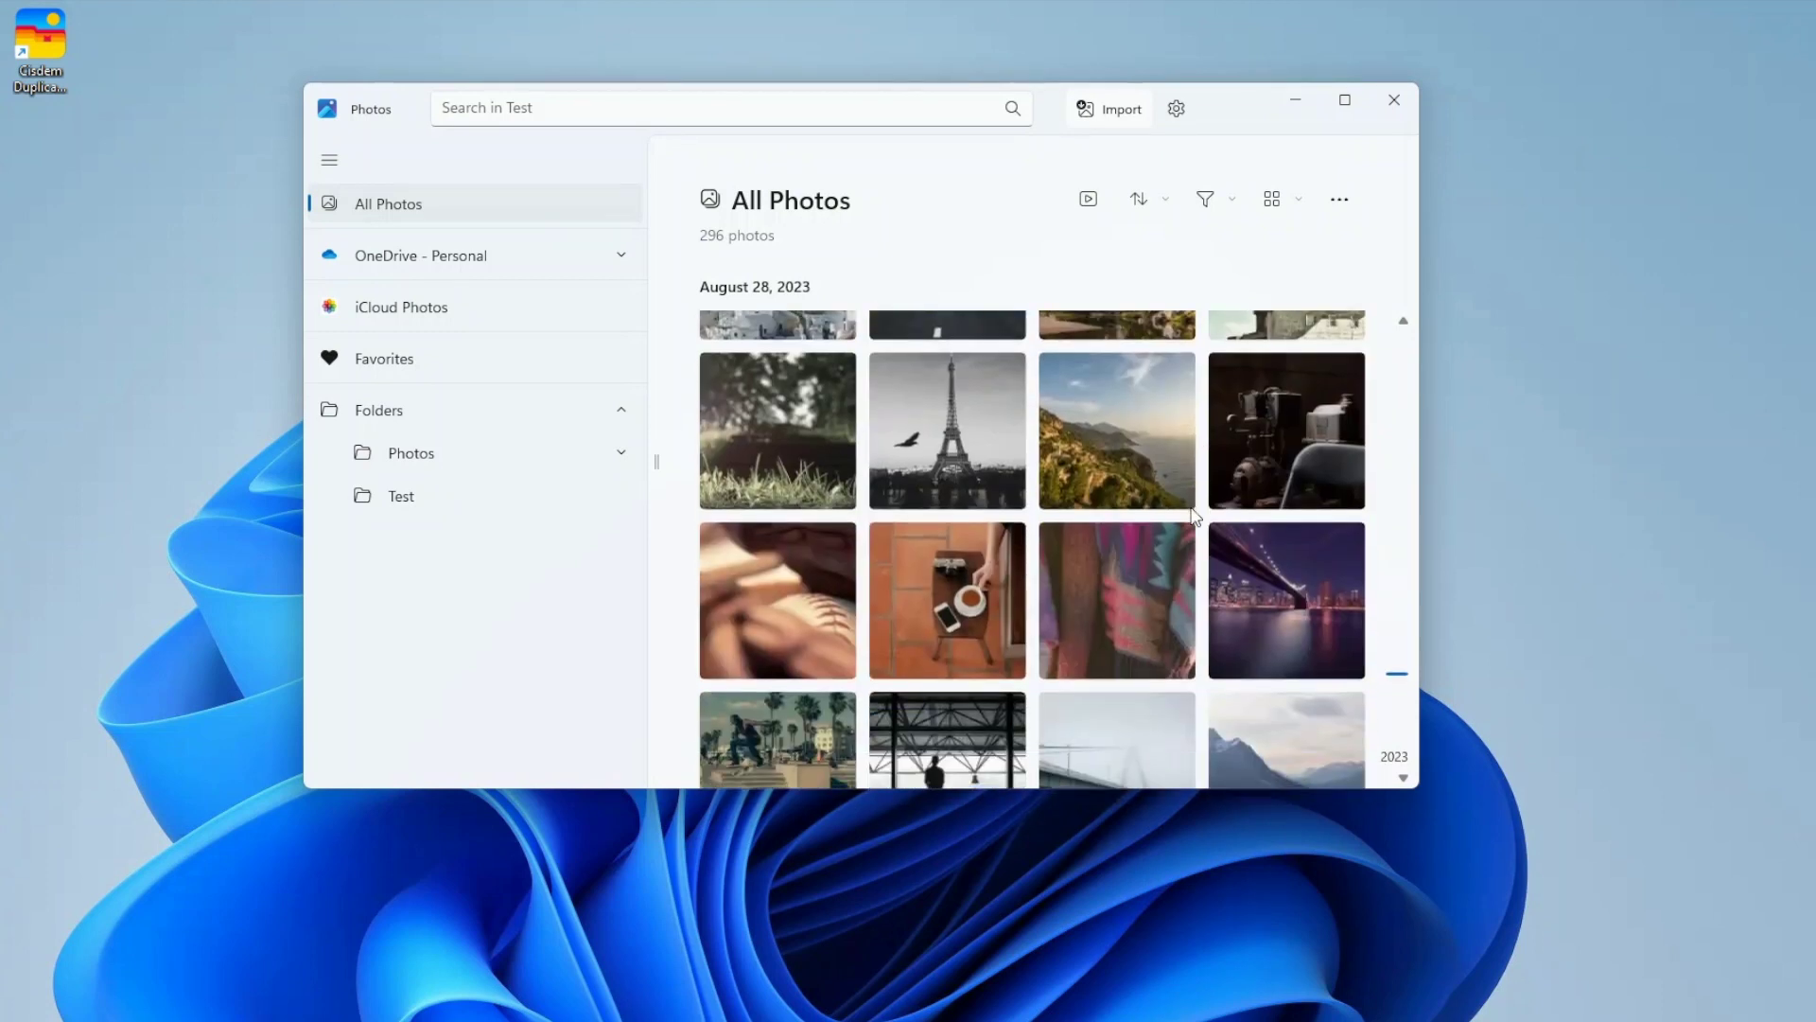